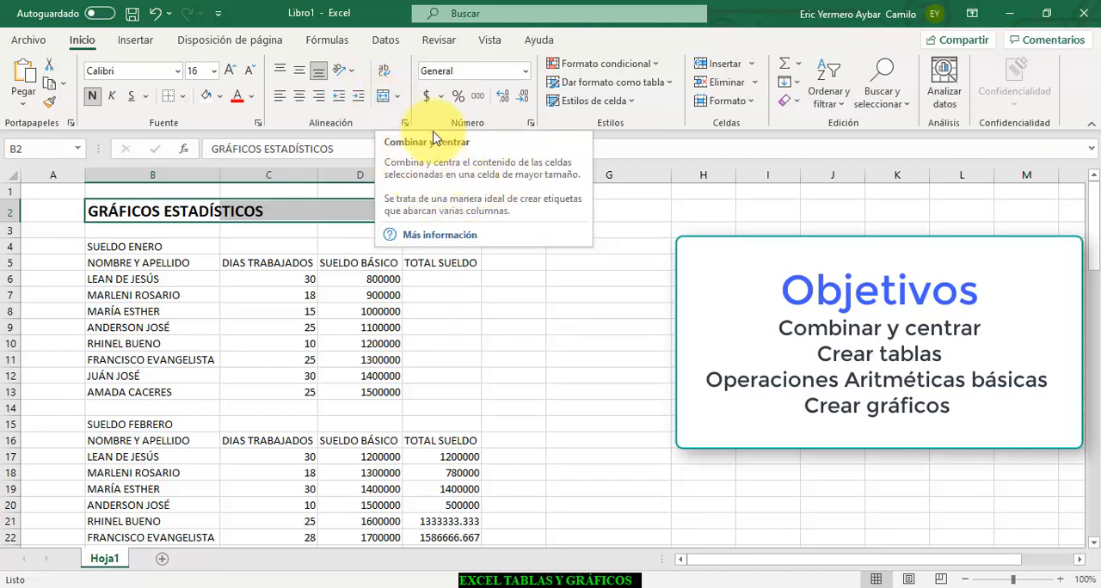
# - Merge and center the GRÁFICOS ESTADÍSTICOS title across B2:E2 and apply all borders to it
pyautogui.click(384, 98)
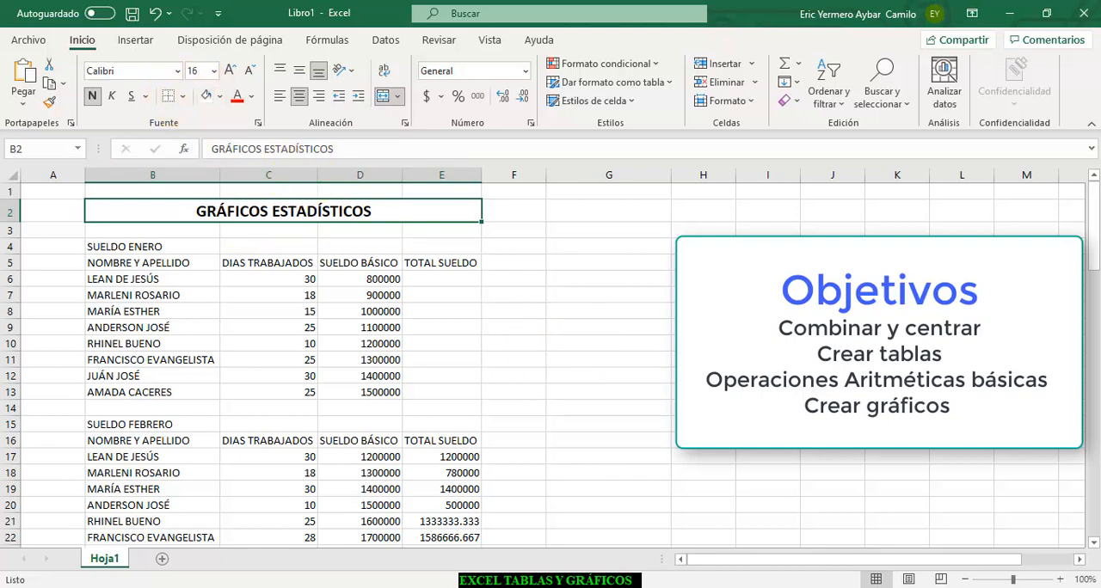
pyautogui.click(181, 99)
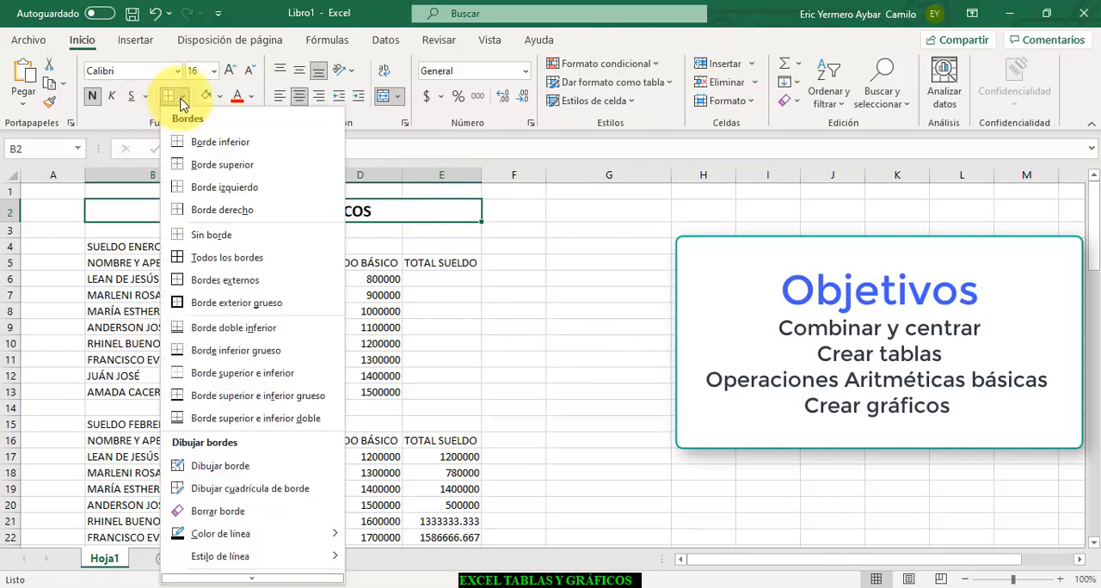
pyautogui.click(200, 258)
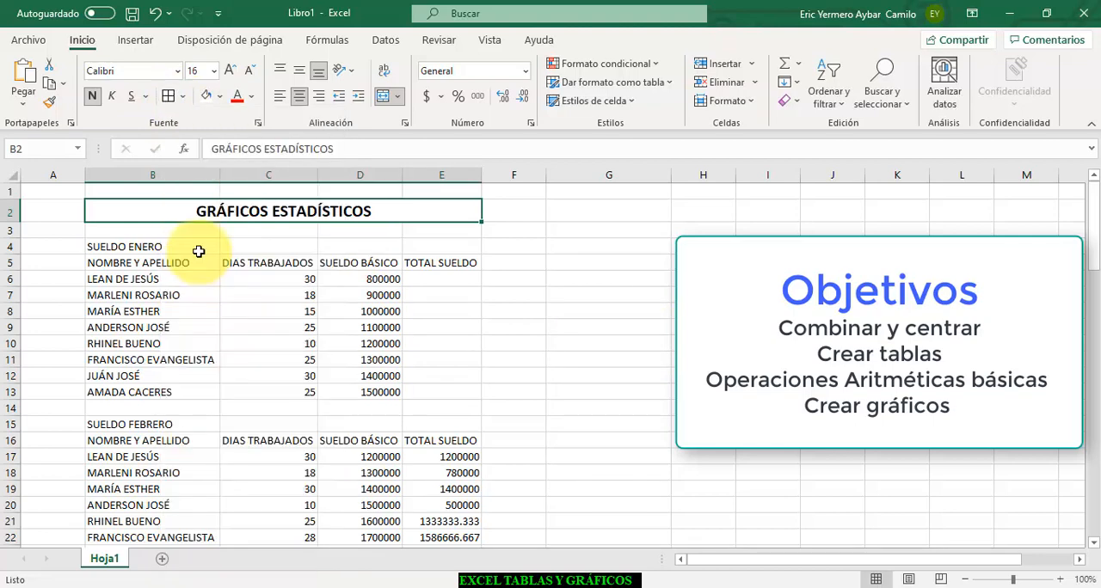
# - Format SUELDO ENERO as a merged, centered heading across B4:E4 with all borders, a blue fill and bold text
pyautogui.click(117, 245)
pyautogui.moveTo(116, 245); pyautogui.dragTo(441, 252)
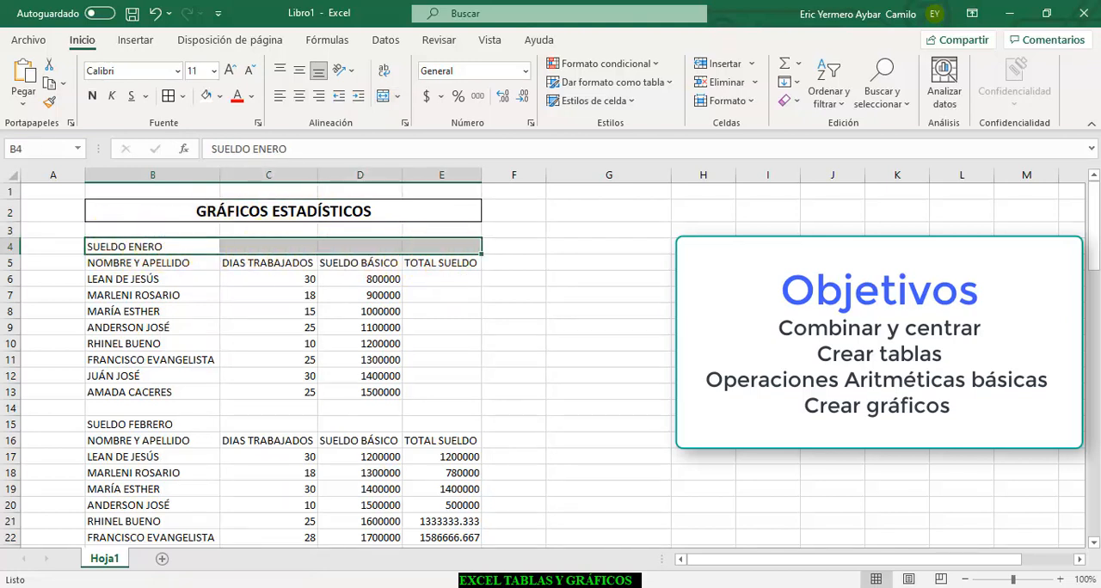
pyautogui.click(381, 97)
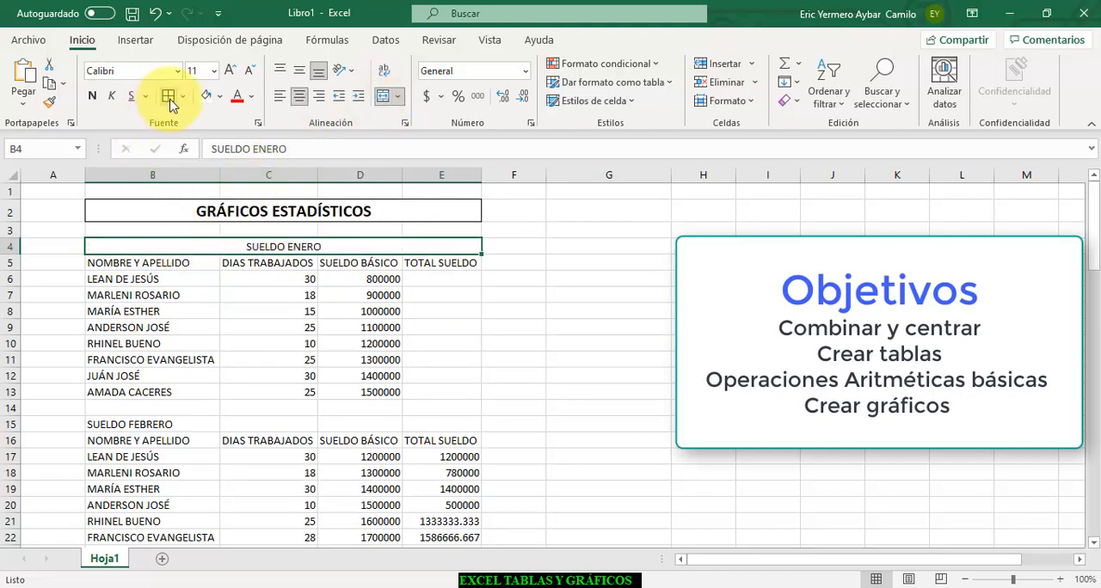
pyautogui.click(221, 98)
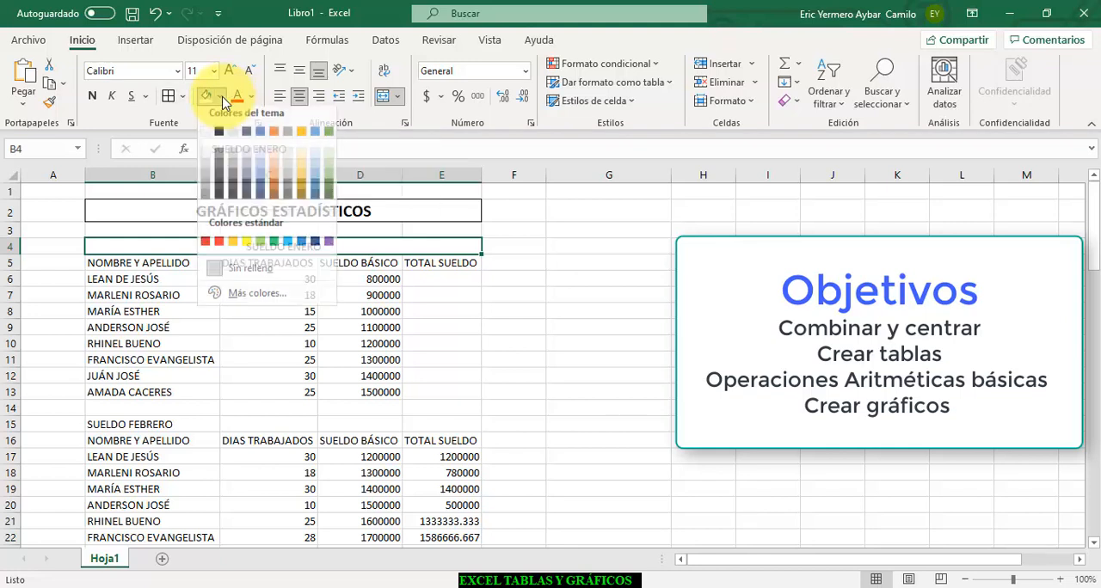
pyautogui.click(264, 146)
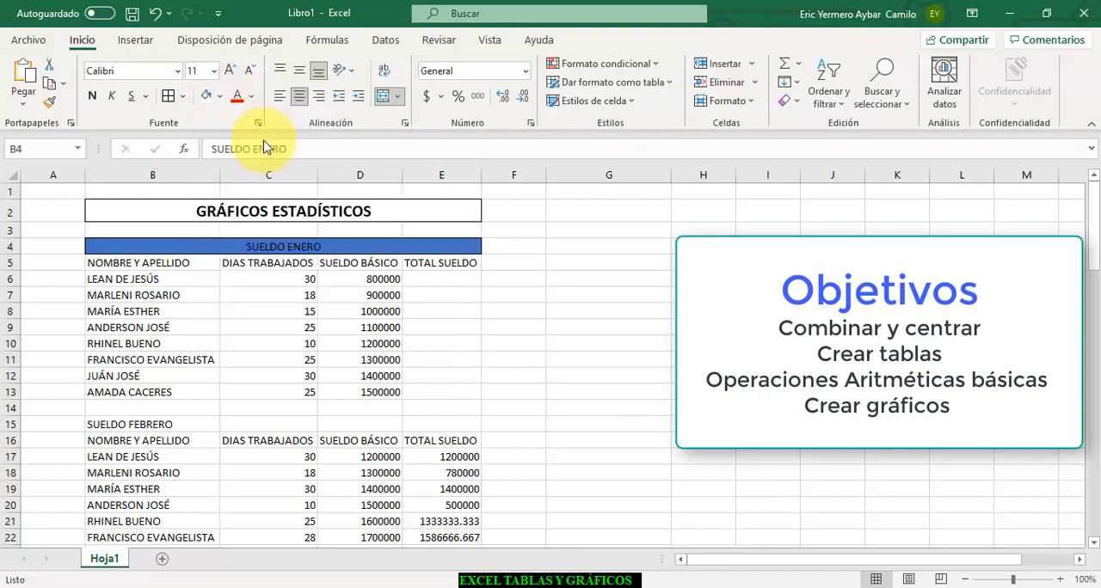
pyautogui.click(92, 97)
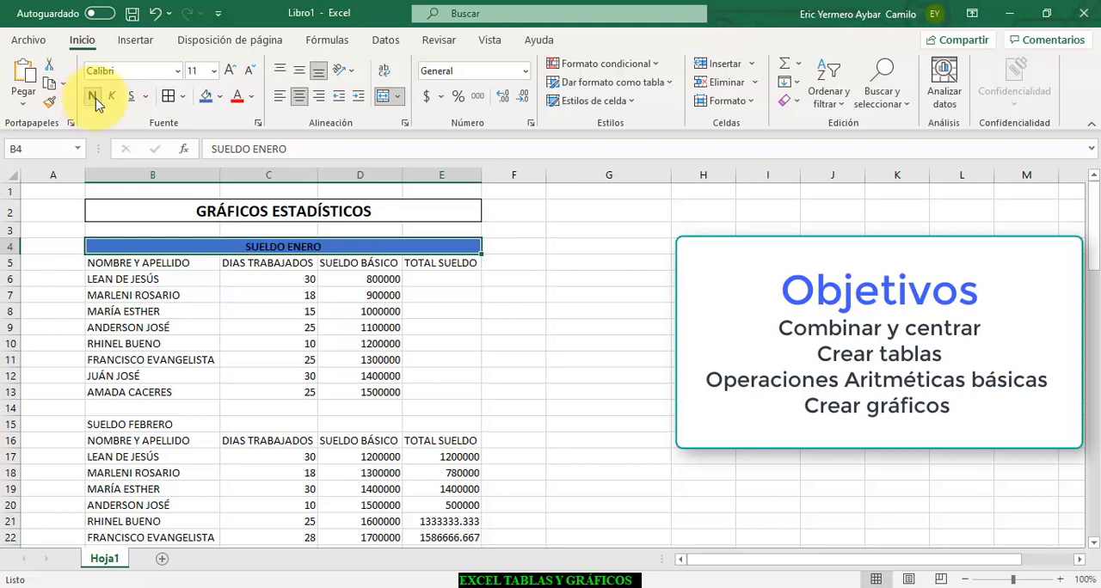
# - Give the GRÁFICOS ESTADÍSTICOS title the same blue fill and increase its font size to 20
pyautogui.click(317, 208)
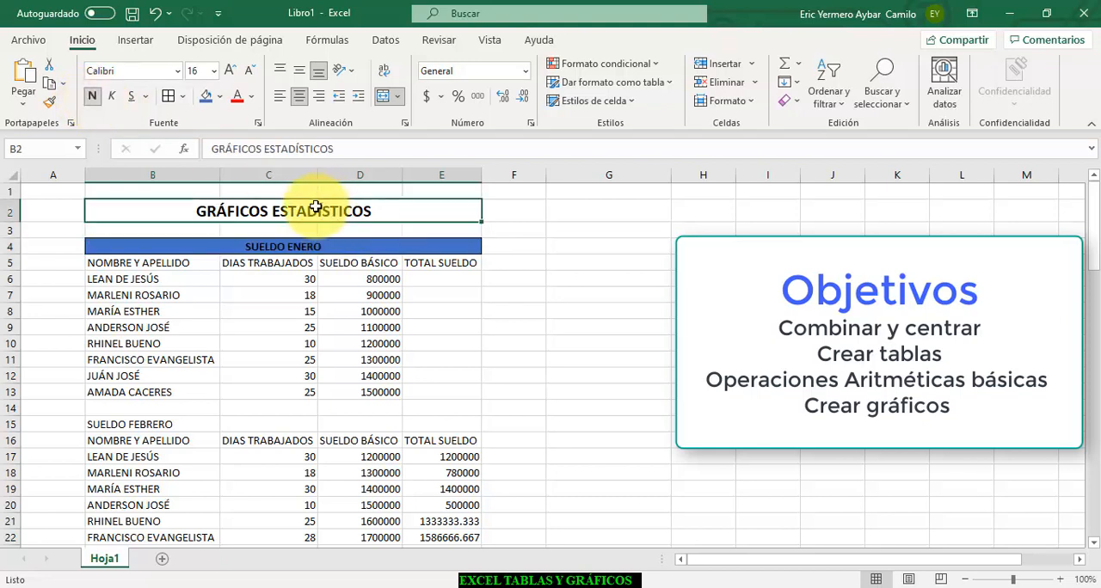
pyautogui.click(205, 97)
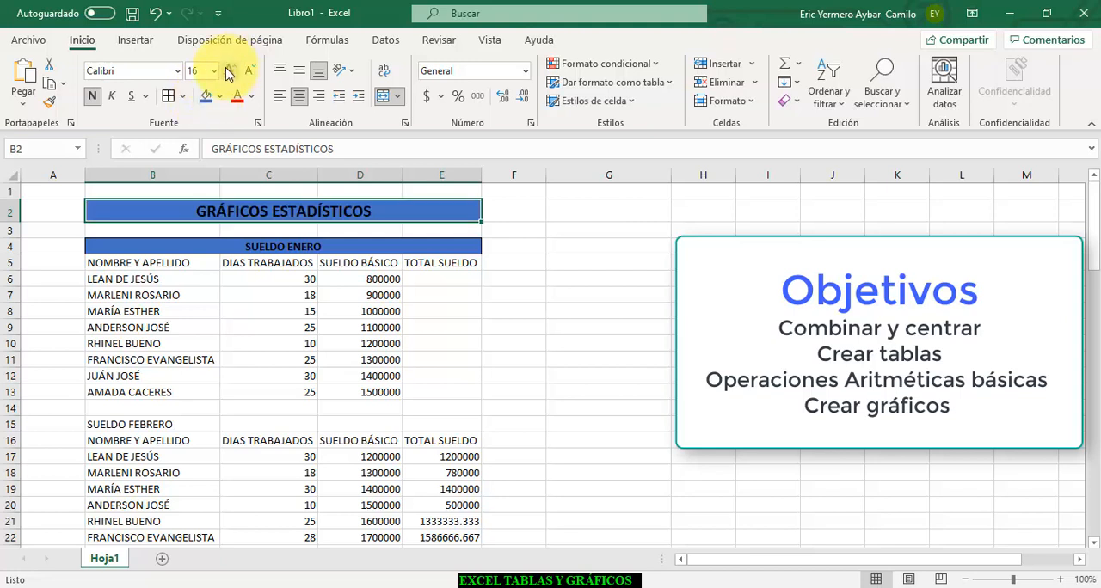
pyautogui.click(228, 71)
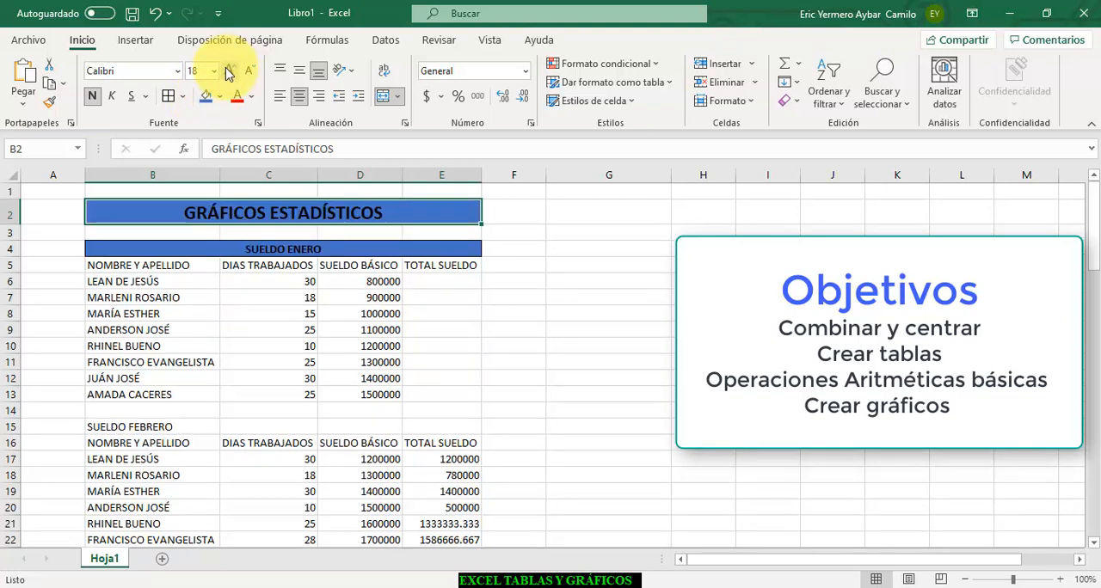
pyautogui.click(228, 71)
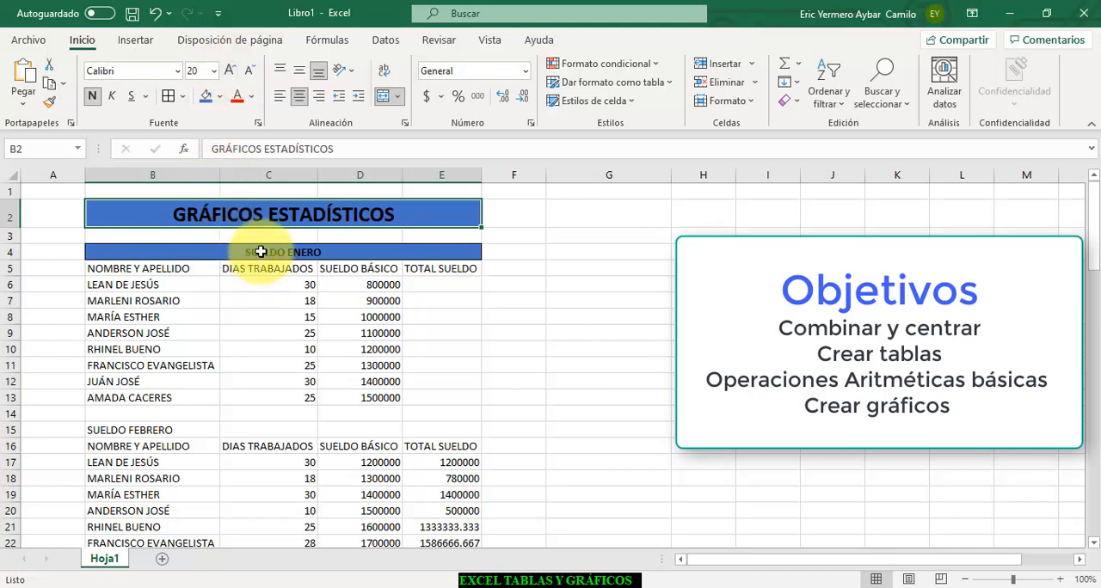
# - Increase the font size of the SUELDO ENERO heading to 18
pyautogui.click(260, 250)
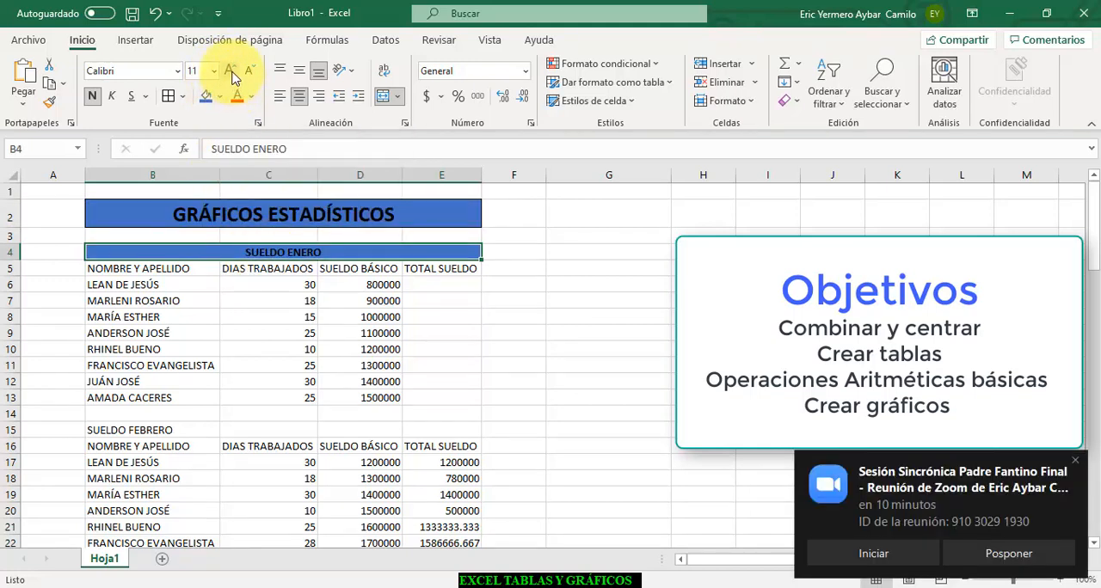
pyautogui.click(229, 72)
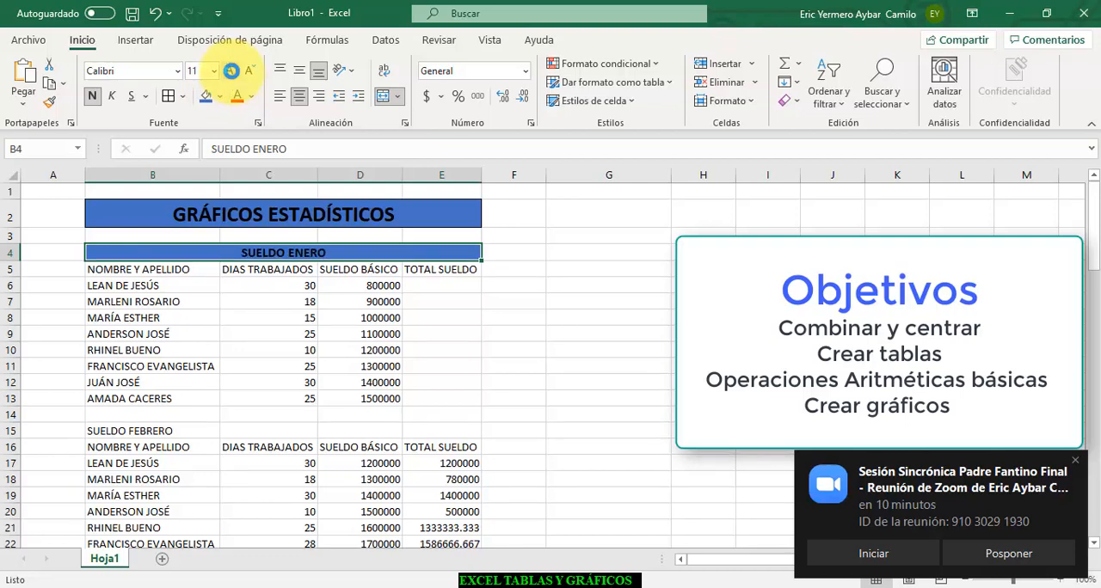
pyautogui.click(230, 71)
pyautogui.click(230, 72)
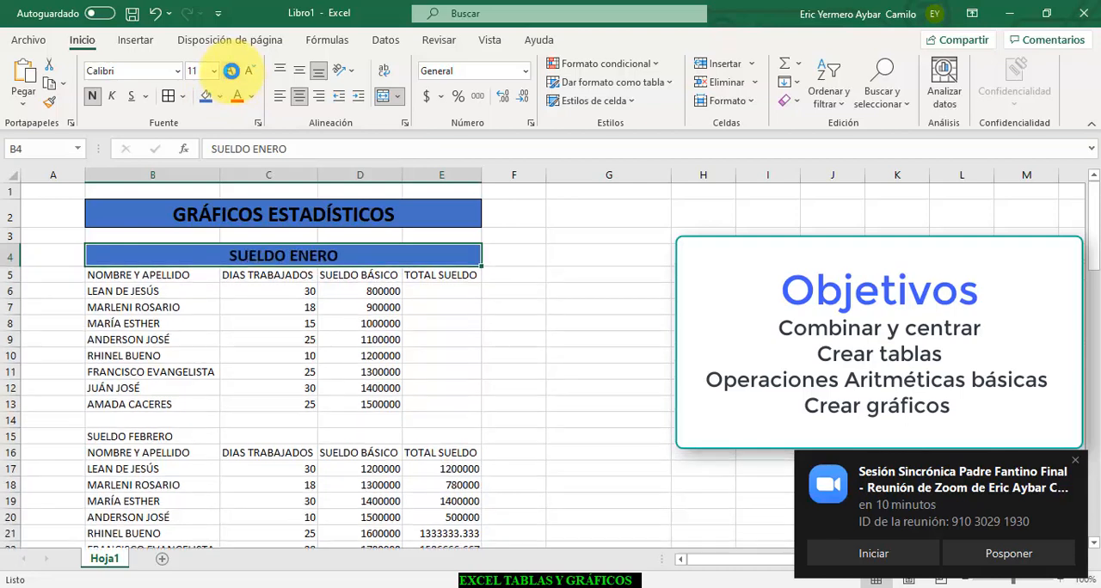
pyautogui.click(230, 71)
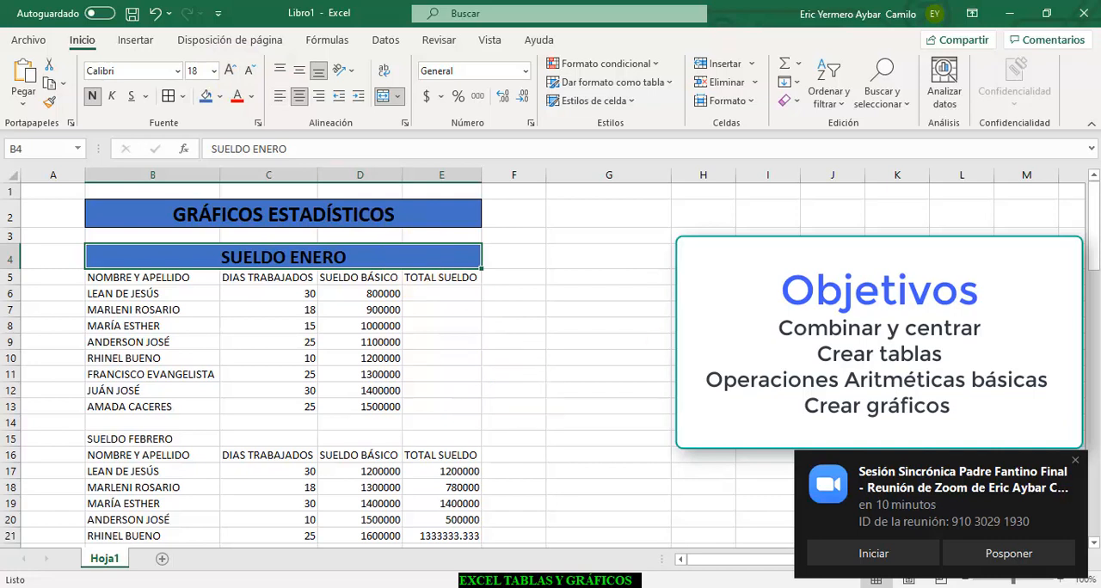
# - Apply all borders to the January salary table in B5:E13
pyautogui.click(118, 275)
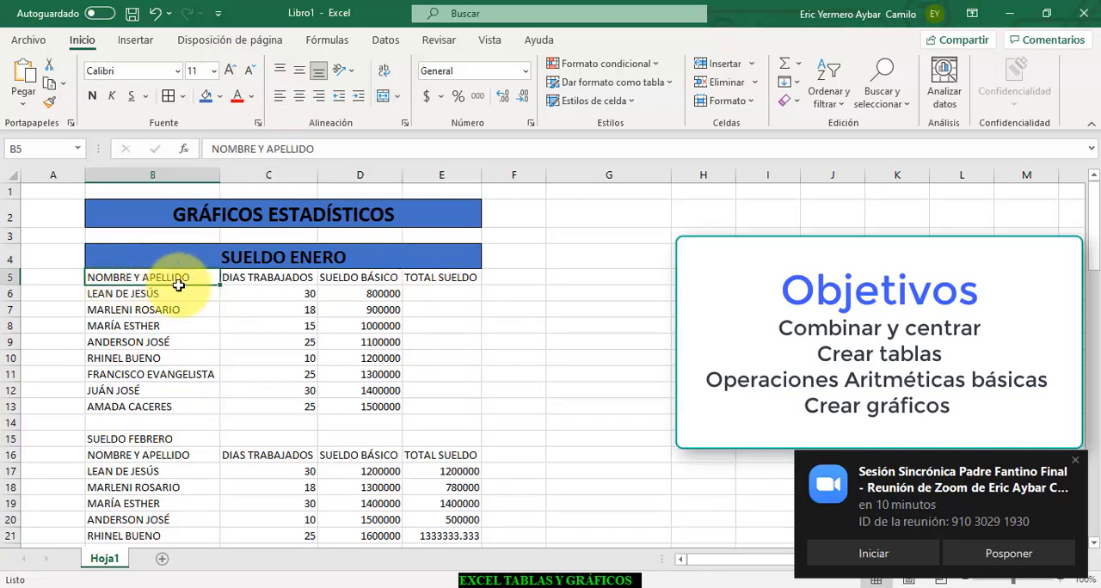
pyautogui.moveTo(178, 286)
pyautogui.mouseDown()
pyautogui.moveTo(413, 295)
pyautogui.moveTo(433, 344)
pyautogui.moveTo(423, 404)
pyautogui.mouseUp()
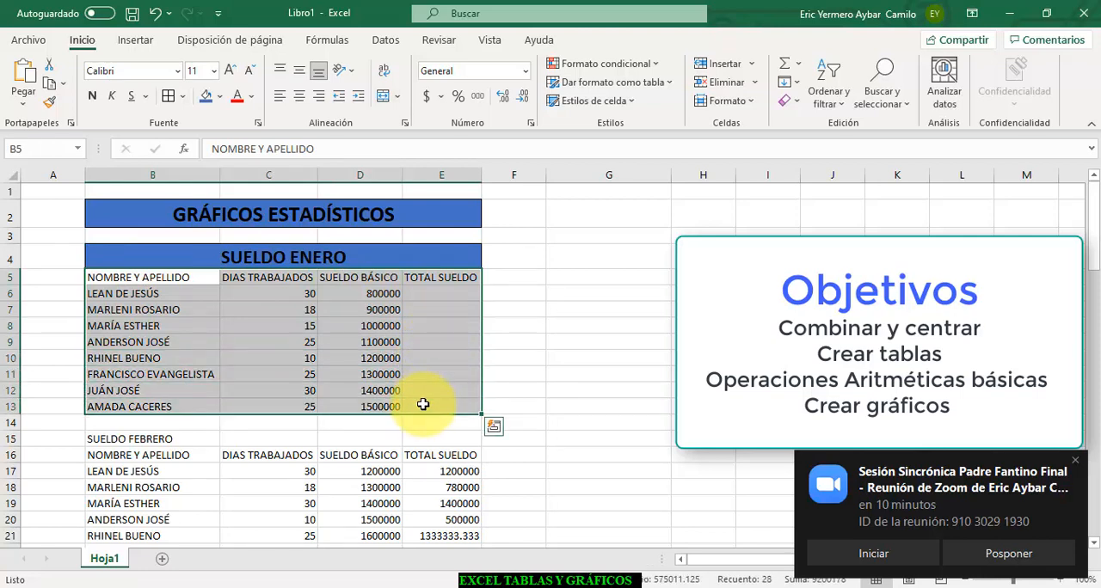
pyautogui.click(168, 96)
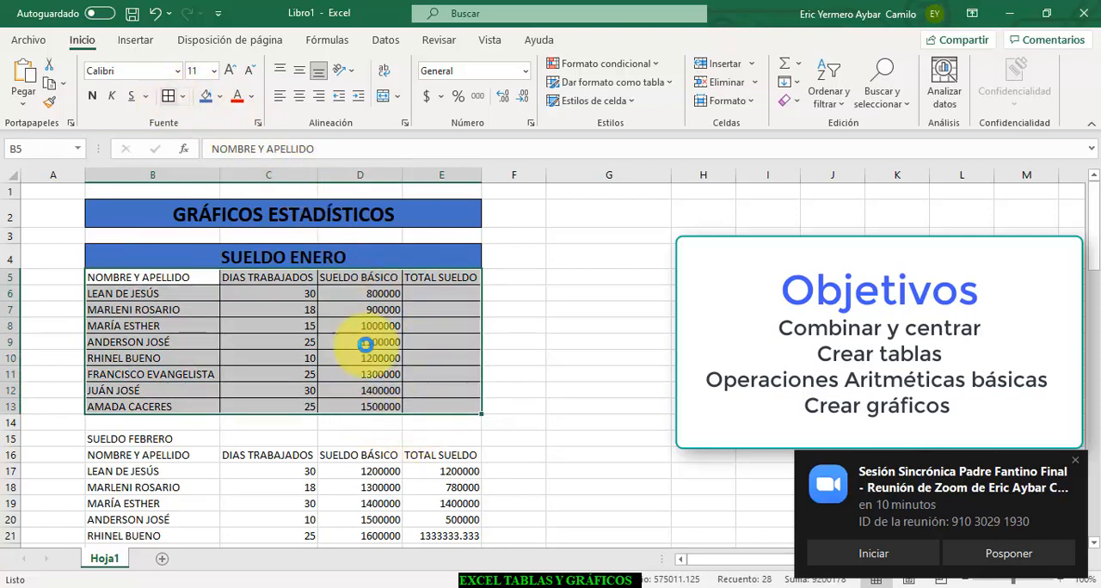
# - Enter the formula =D6*C6/30 in E6 to calculate the first employee's total January salary
pyautogui.click(437, 290)
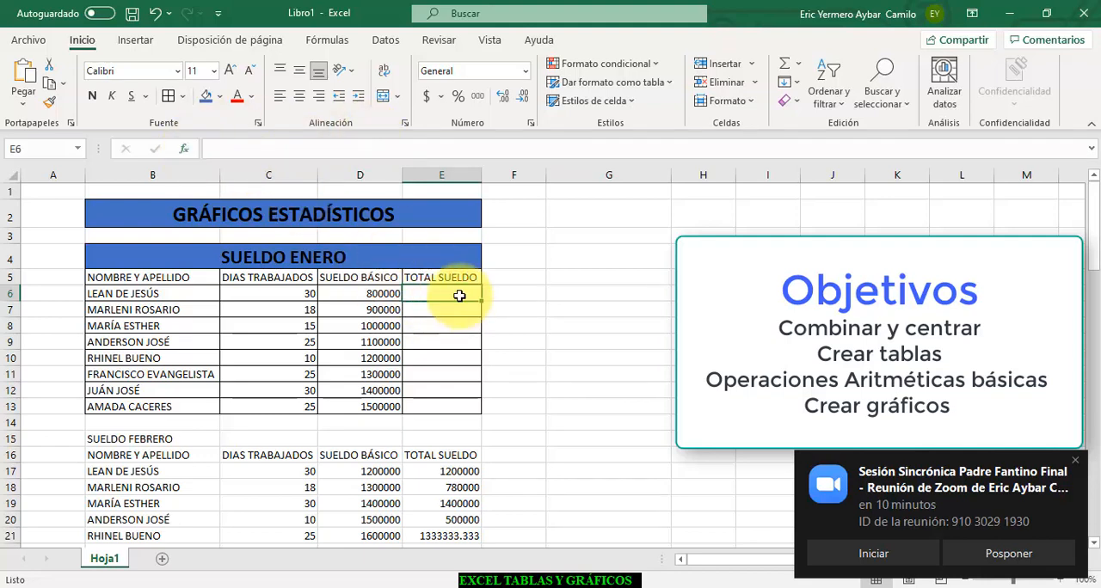
pyautogui.write('=')
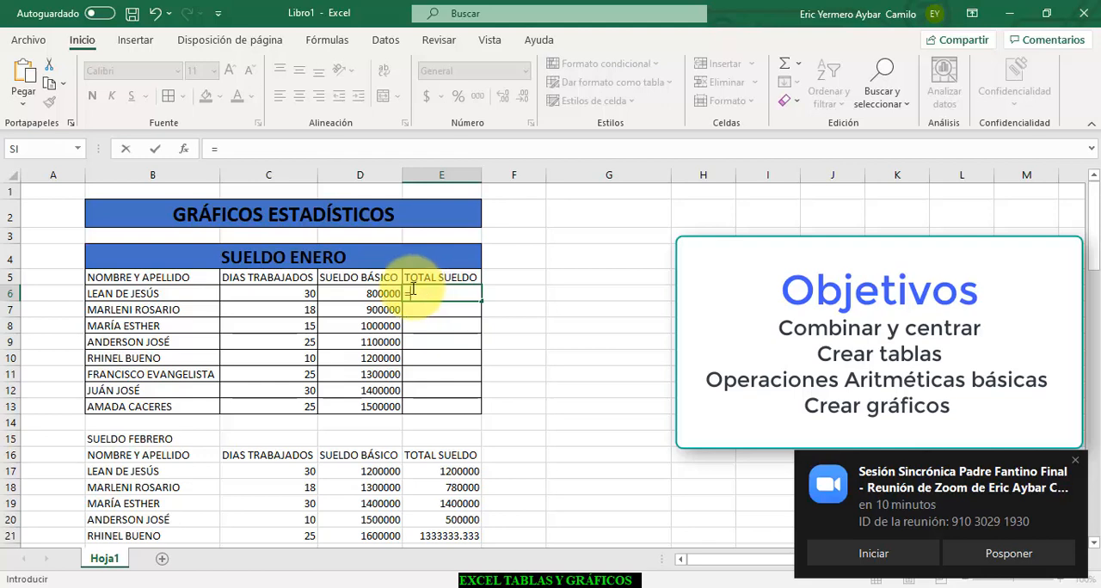
pyautogui.click(380, 293)
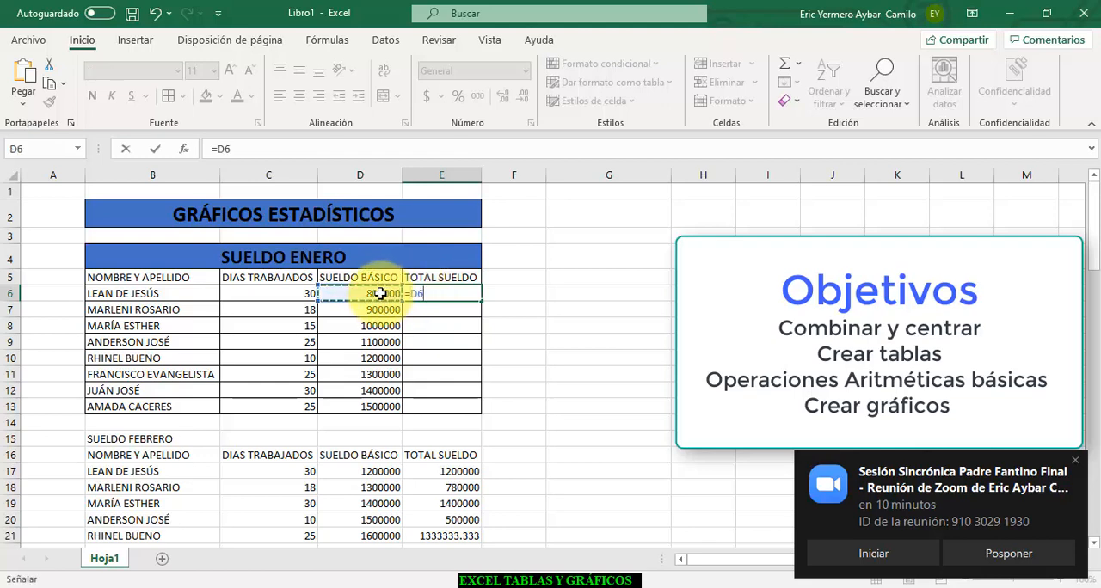
pyautogui.write('+')
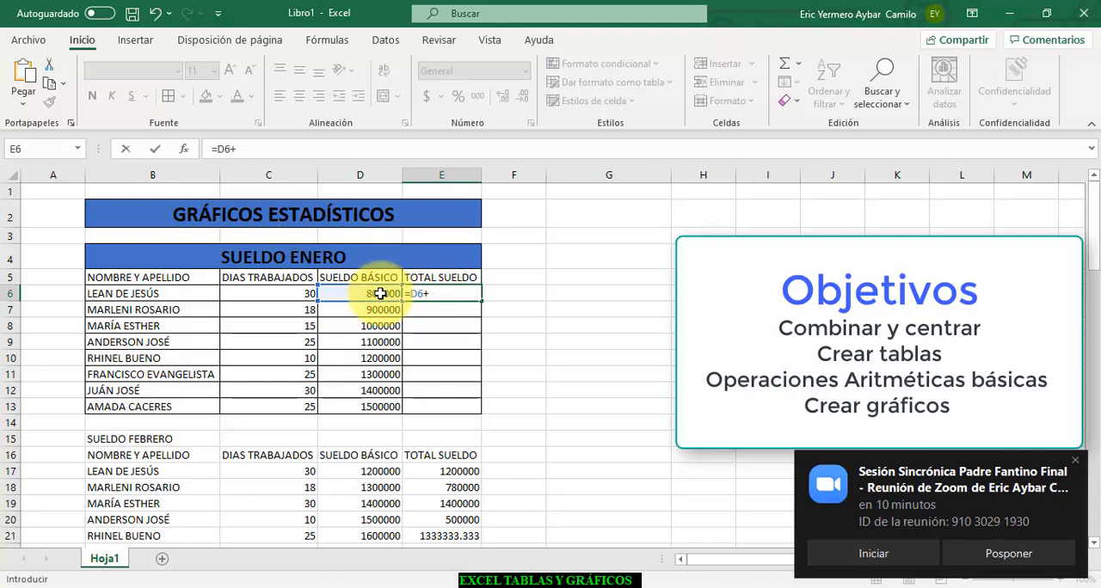
pyautogui.click(289, 293)
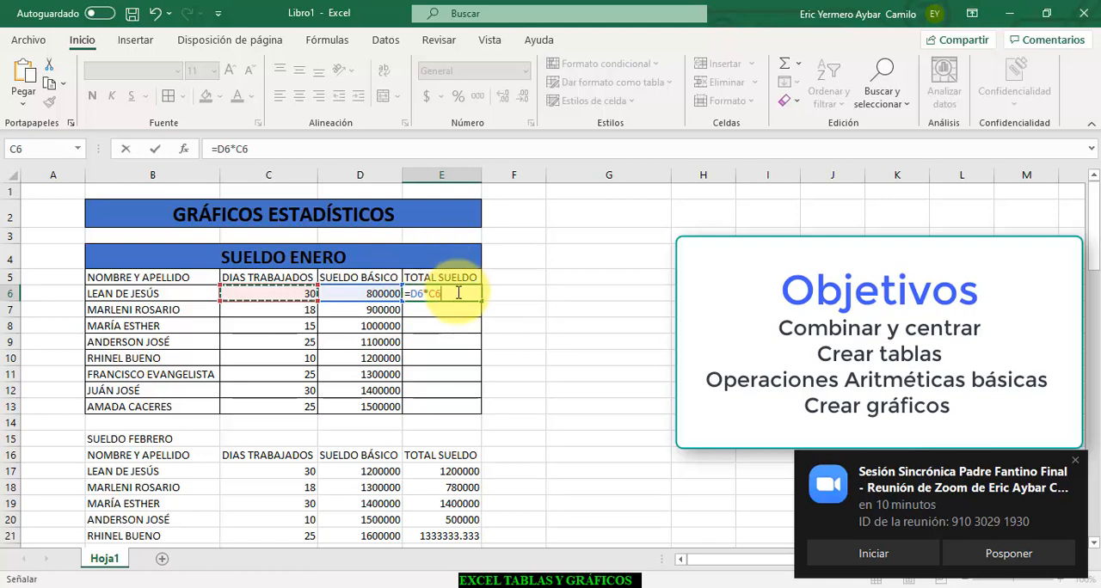
pyautogui.write('/30')
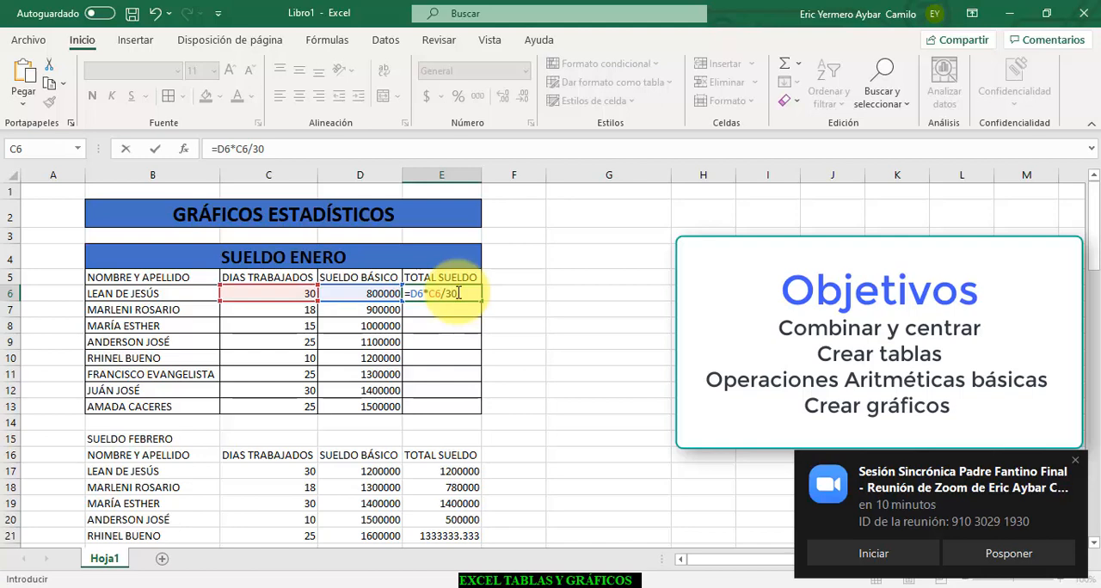
pyautogui.press('Return')
# - Enter the label SUELDO DIARIO in F6, beside the first total salary
pyautogui.click(508, 293)
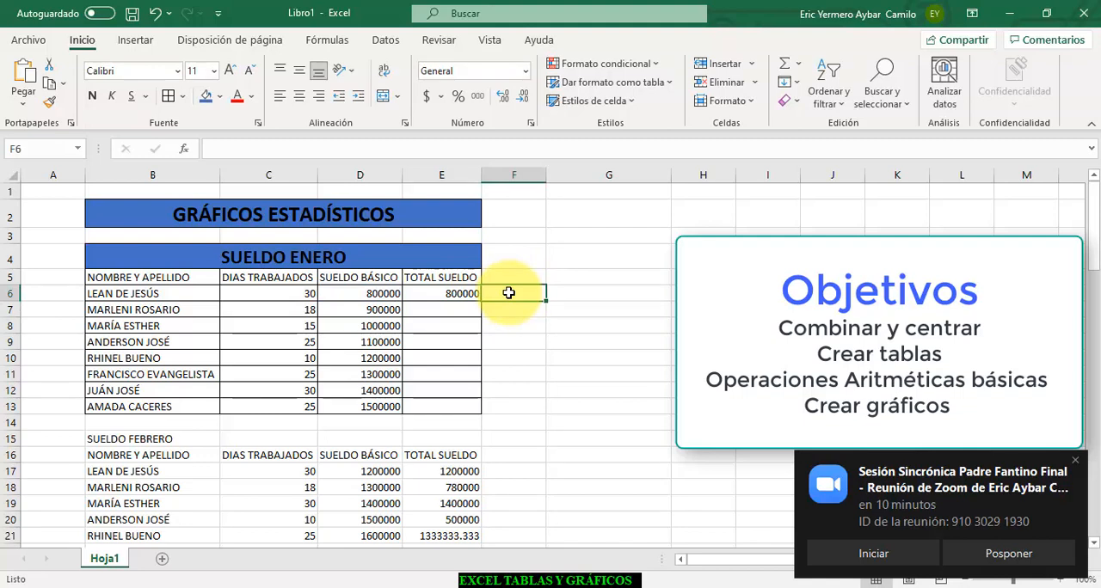
pyautogui.write('sU')
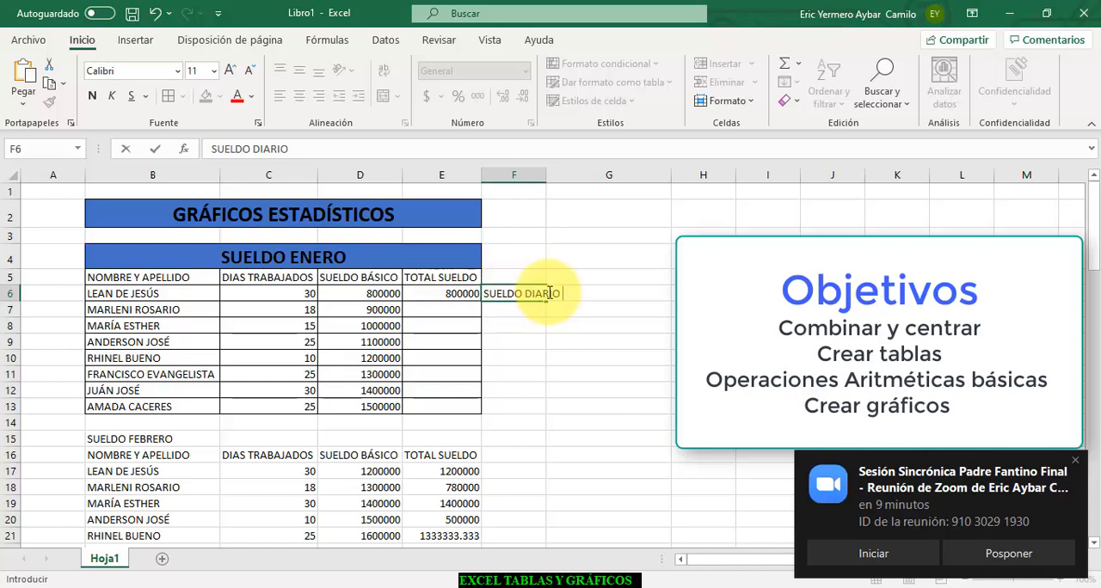
pyautogui.press('Return')
pyautogui.click(527, 295)
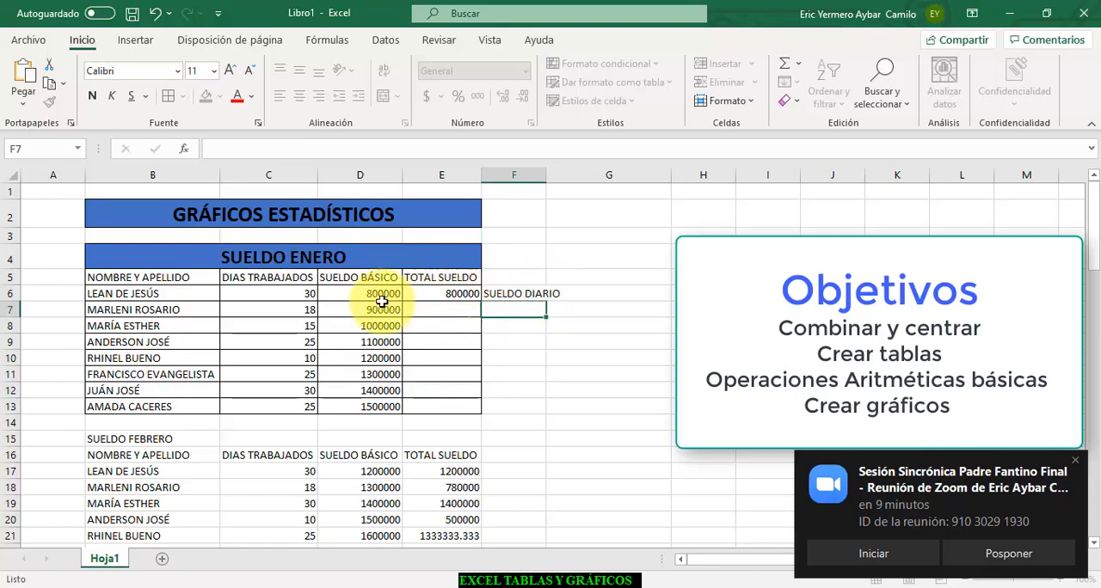
# - Set the days worked in C6 to 1 to test the daily salary calculation
pyautogui.click(305, 294)
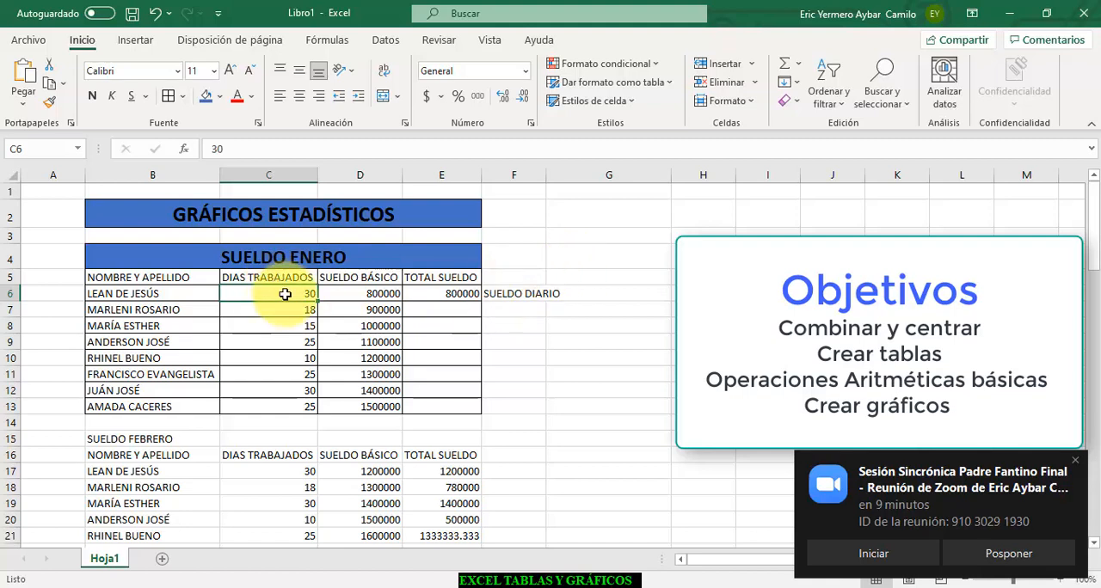
pyautogui.write('1')
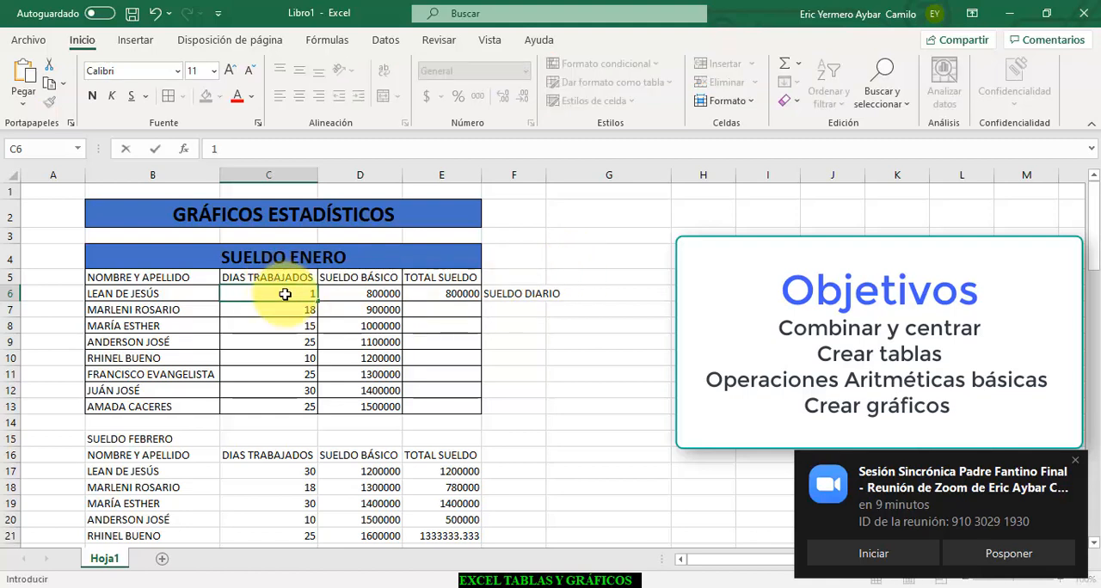
pyautogui.press('Return')
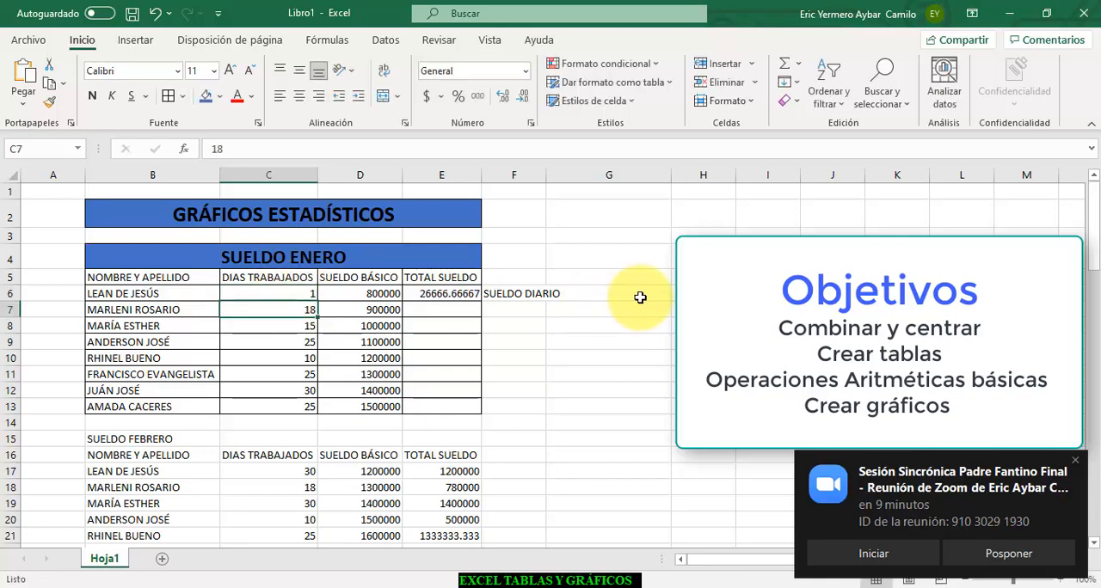
# - Format the total in E6 with a thousands separator and set the days worked in C6 to 30
pyautogui.click(441, 297)
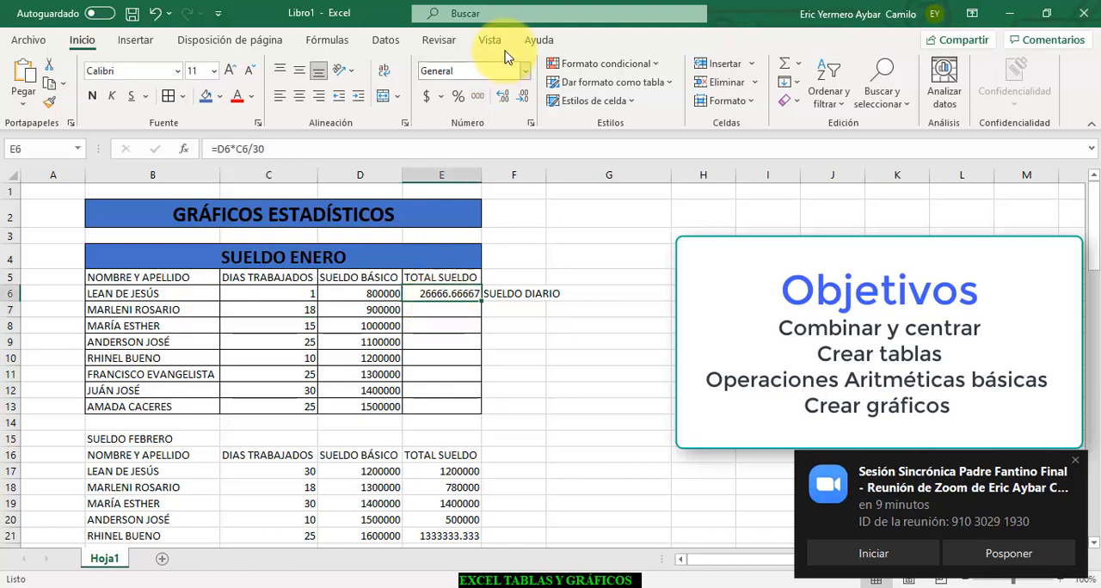
pyautogui.click(478, 96)
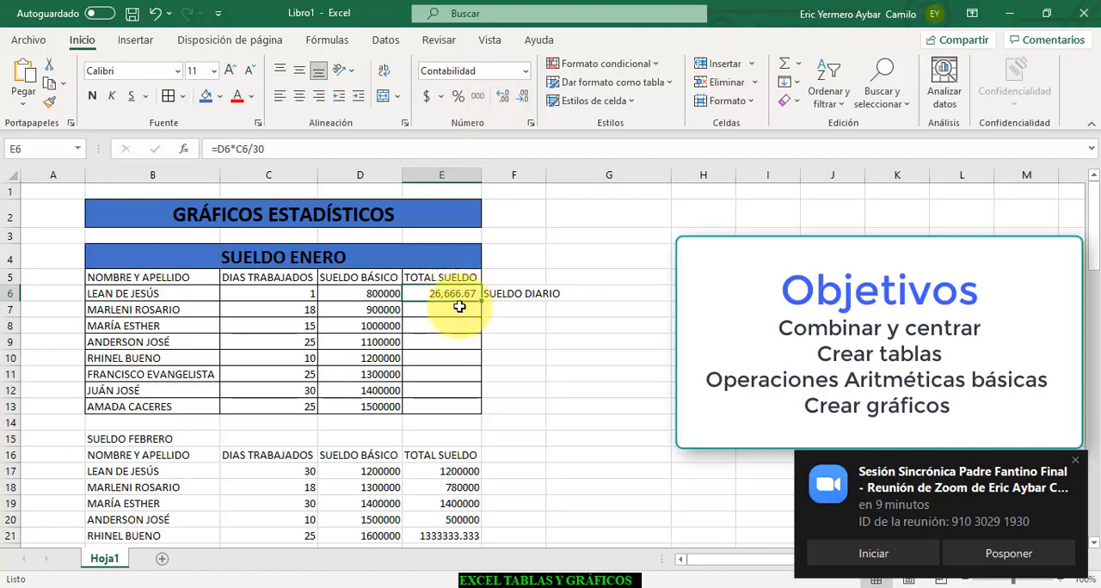
pyautogui.click(301, 295)
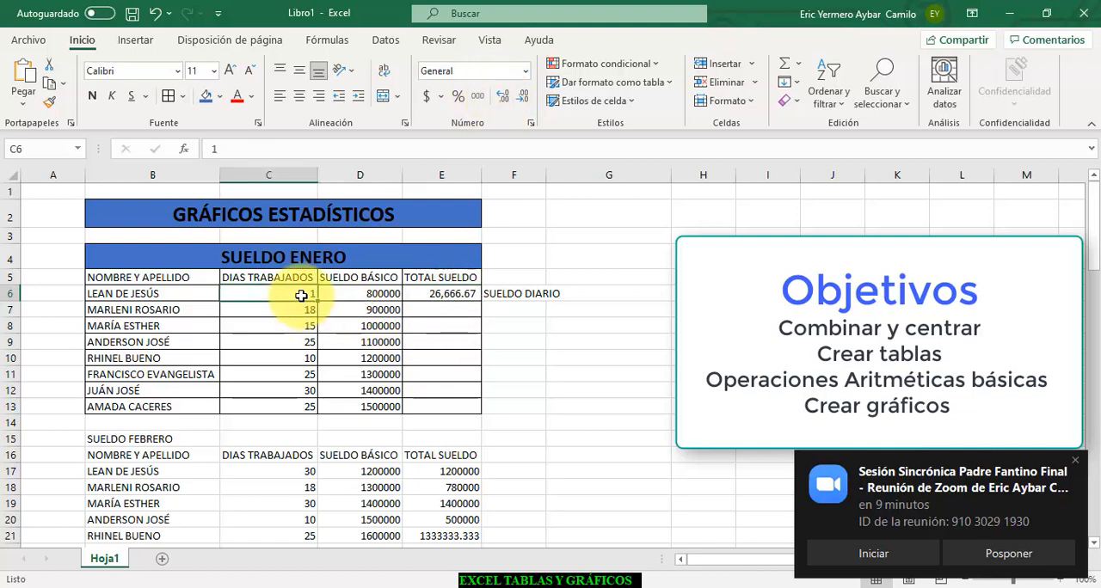
pyautogui.write('3')
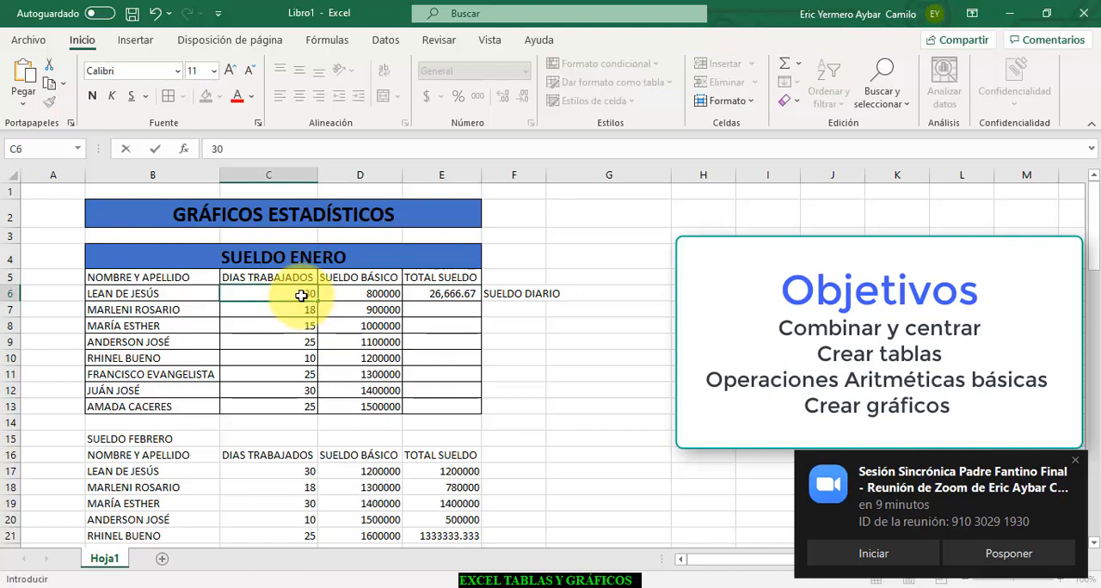
pyautogui.write('0')
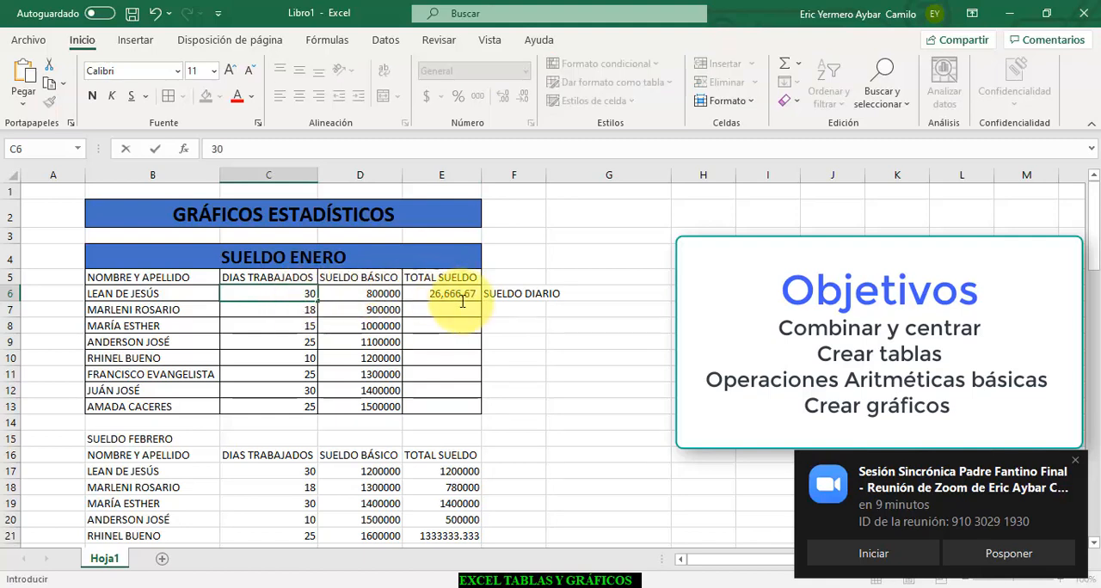
pyautogui.press('Return')
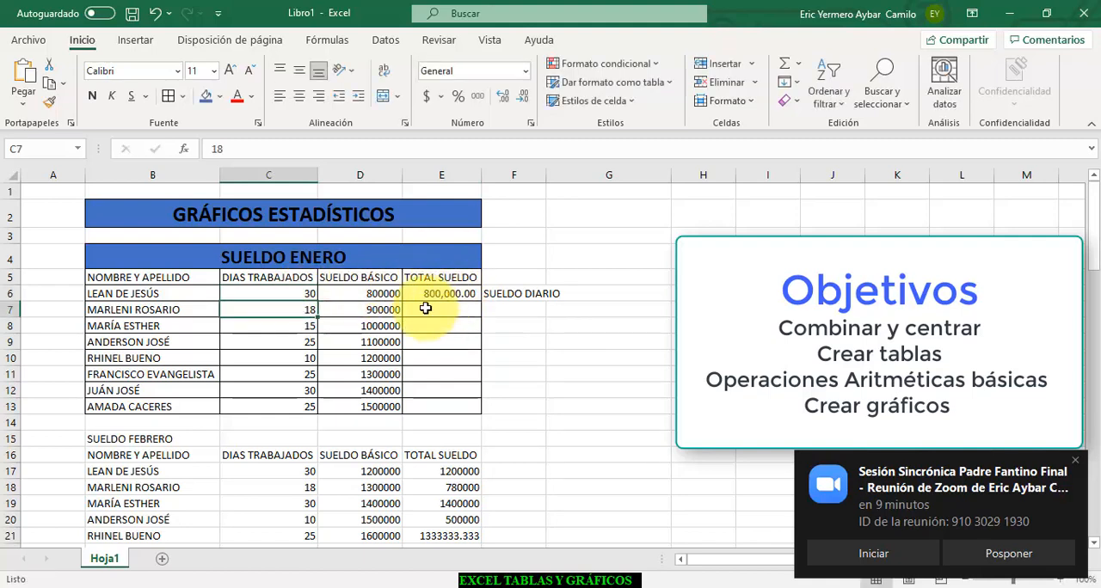
pyautogui.click(430, 310)
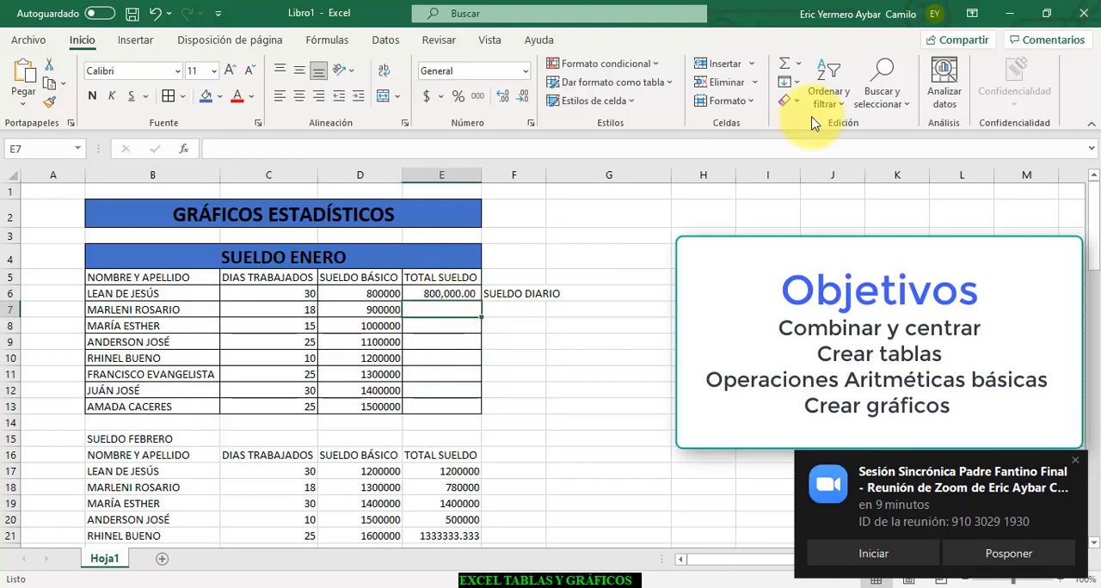
pyautogui.click(797, 64)
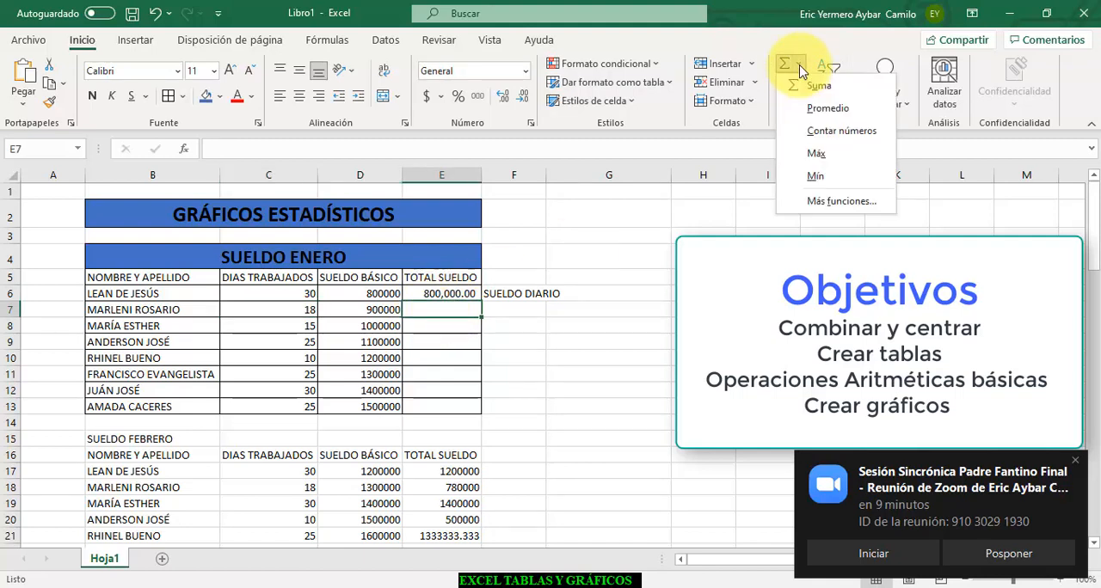
pyautogui.click(808, 110)
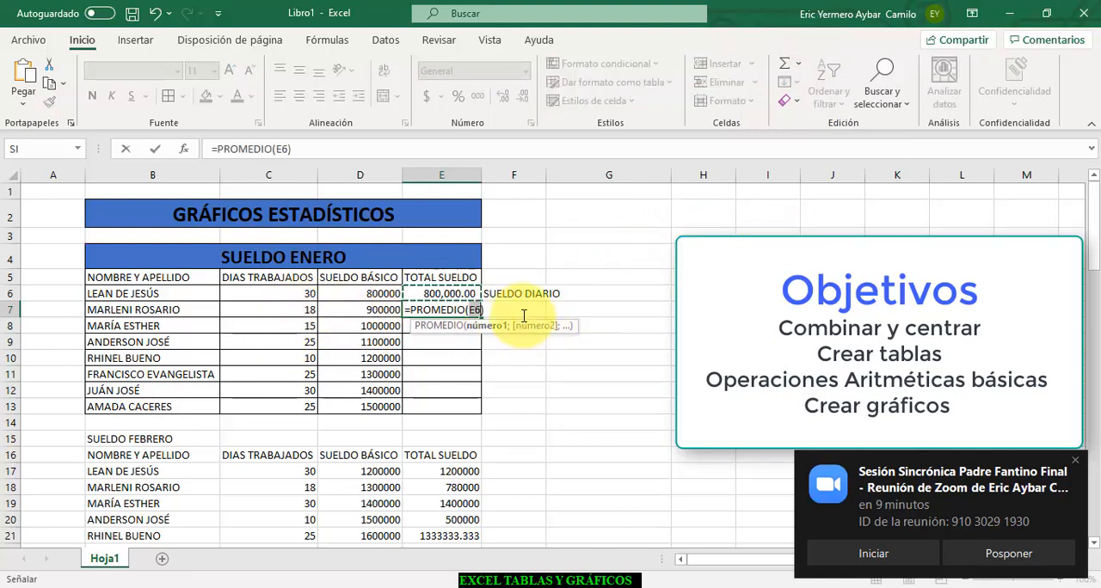
pyautogui.press('Escape')
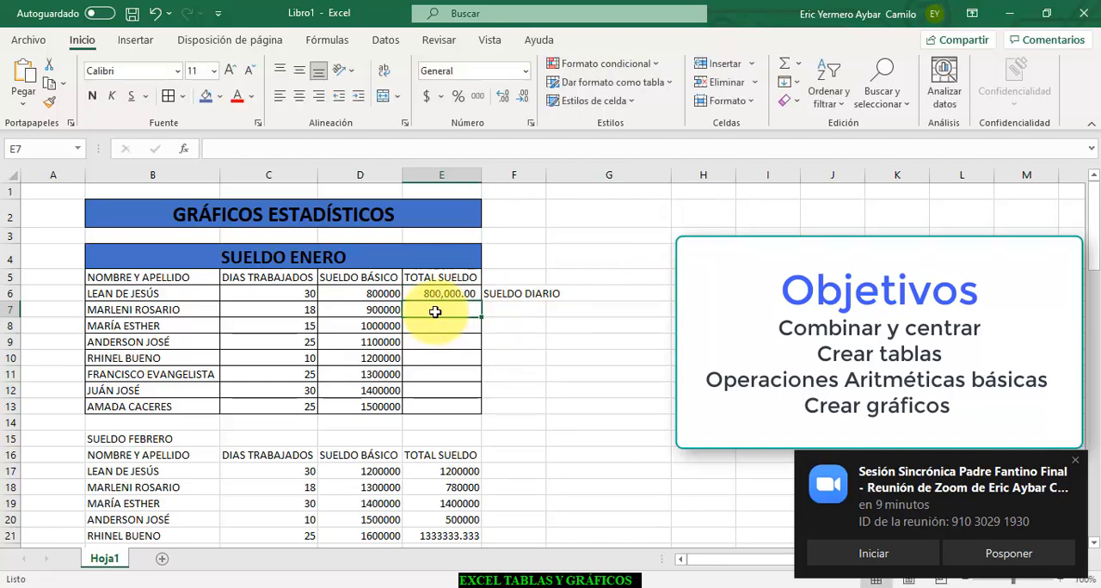
# - Enter the formula =D7*C7/30 in E7 to calculate the second employee's total January salary
pyautogui.write('=')
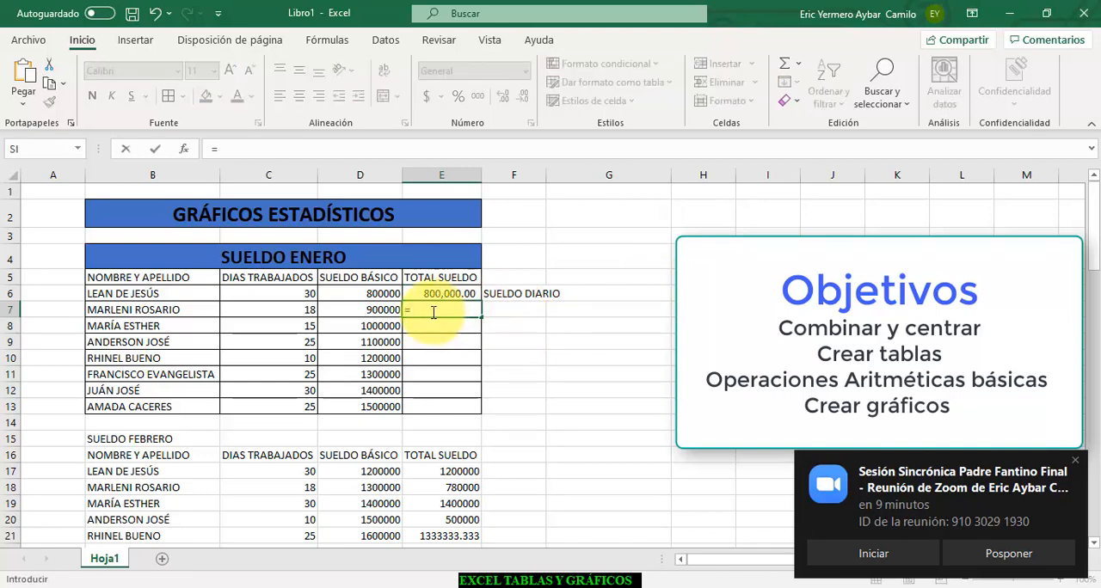
pyautogui.click(387, 311)
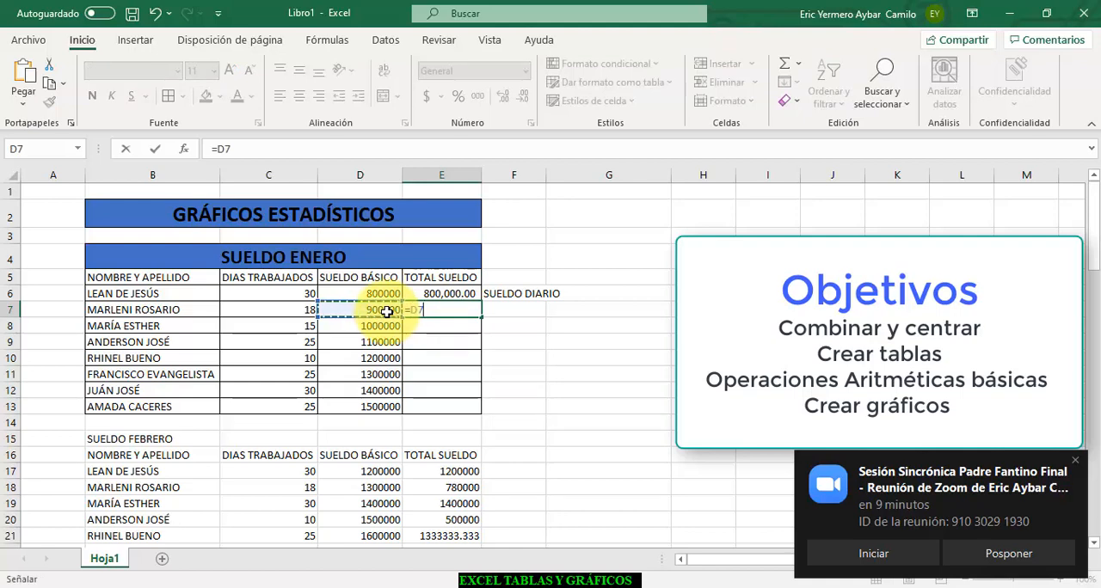
pyautogui.write('*')
pyautogui.click(295, 312)
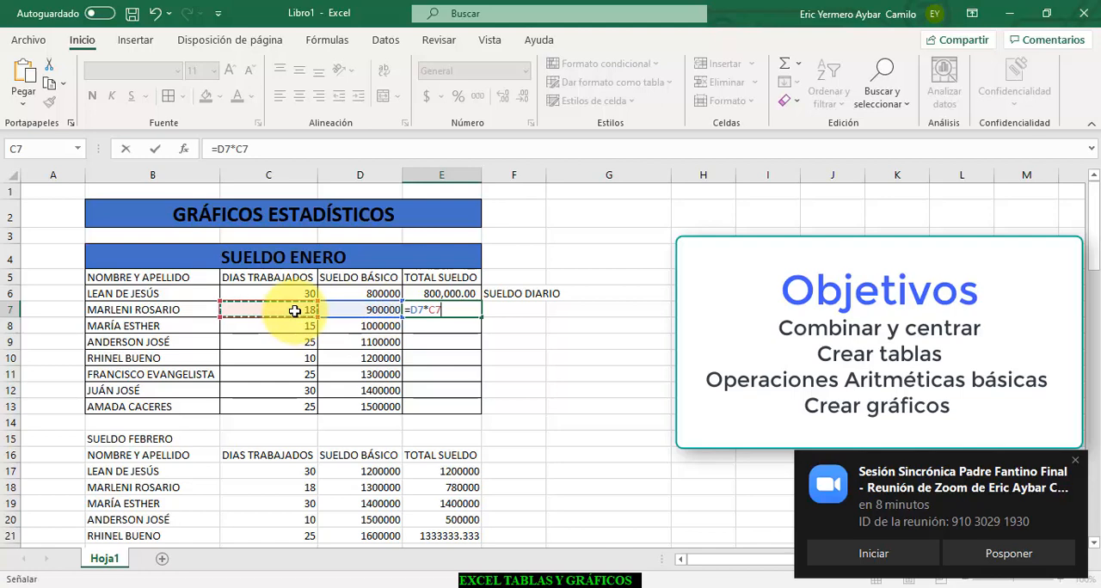
pyautogui.write('/')
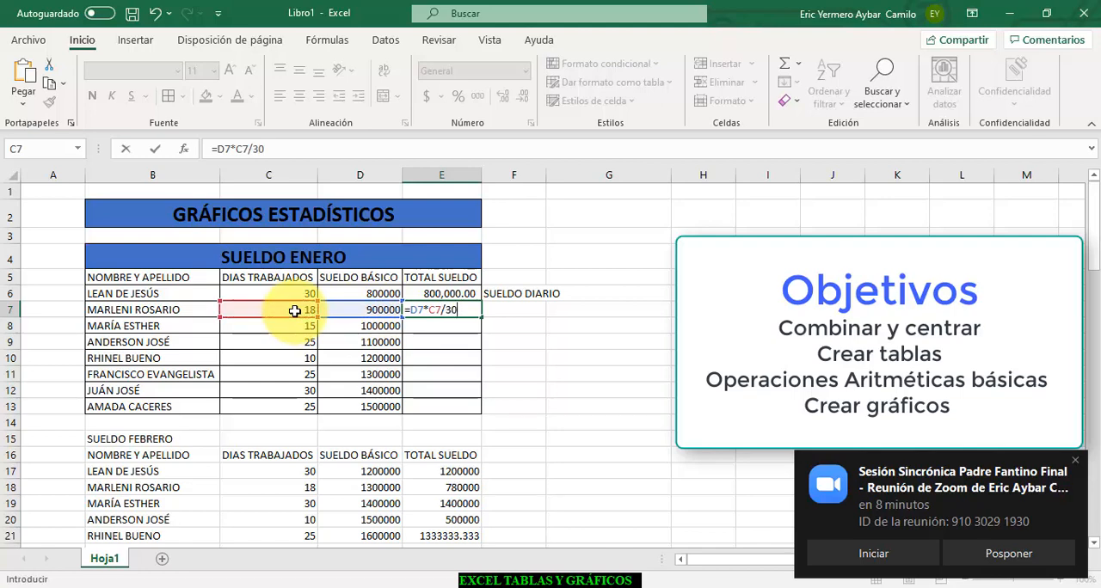
pyautogui.write('30')
pyautogui.press('Return')
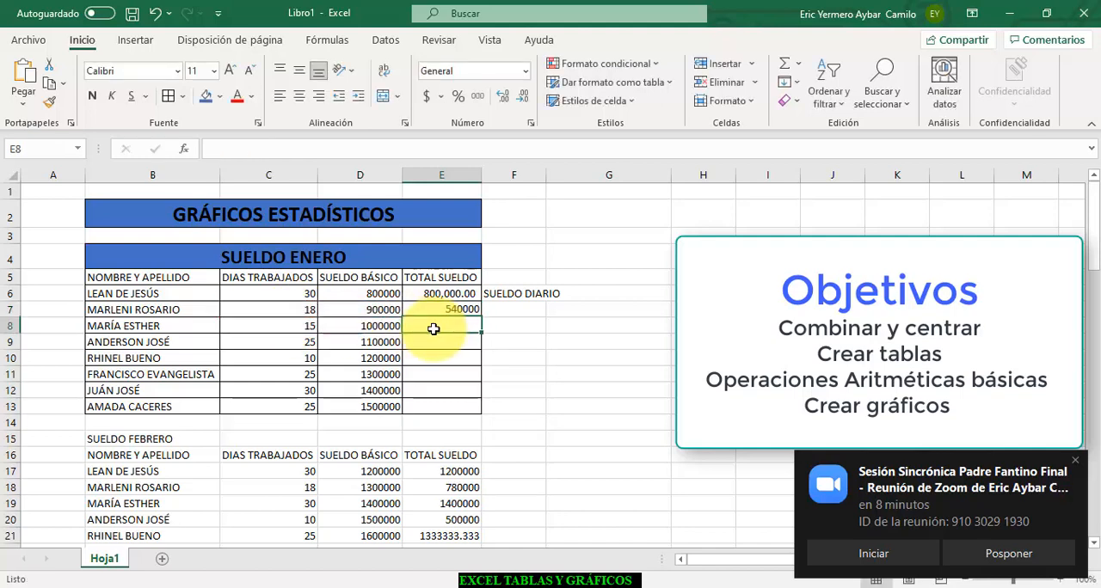
# - Apply the thousands separator format to E7:E13 and fill the formula from E7 down through E13
pyautogui.click(454, 307)
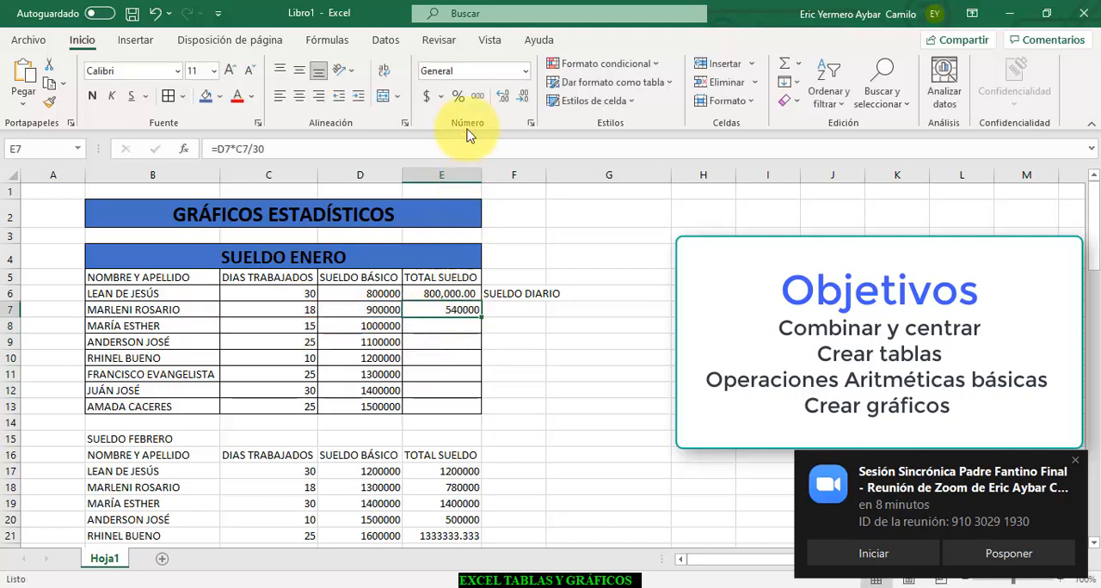
pyautogui.click(477, 96)
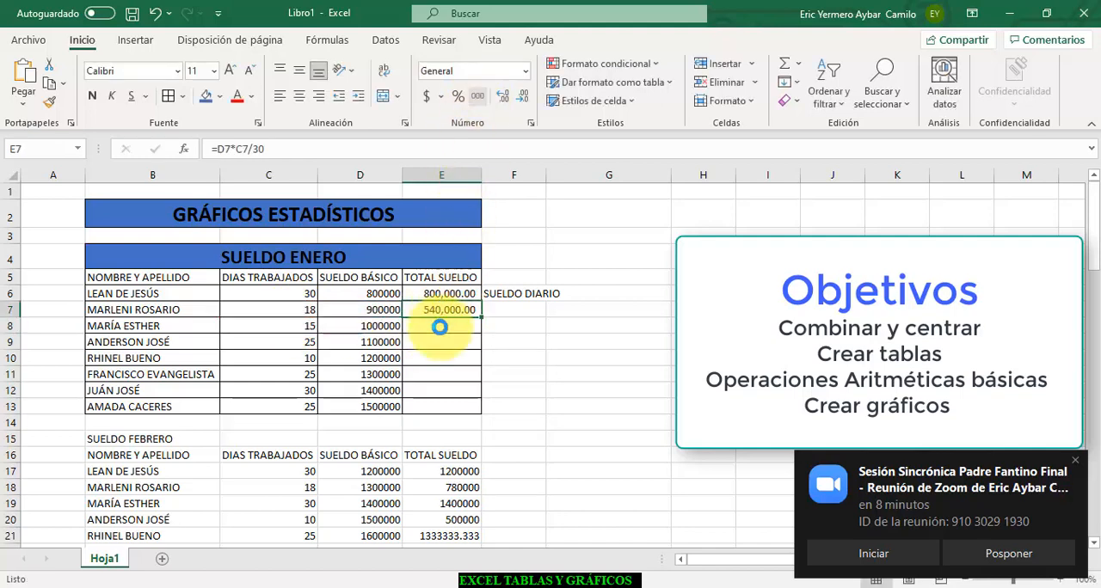
pyautogui.moveTo(439, 327); pyautogui.dragTo(445, 406)
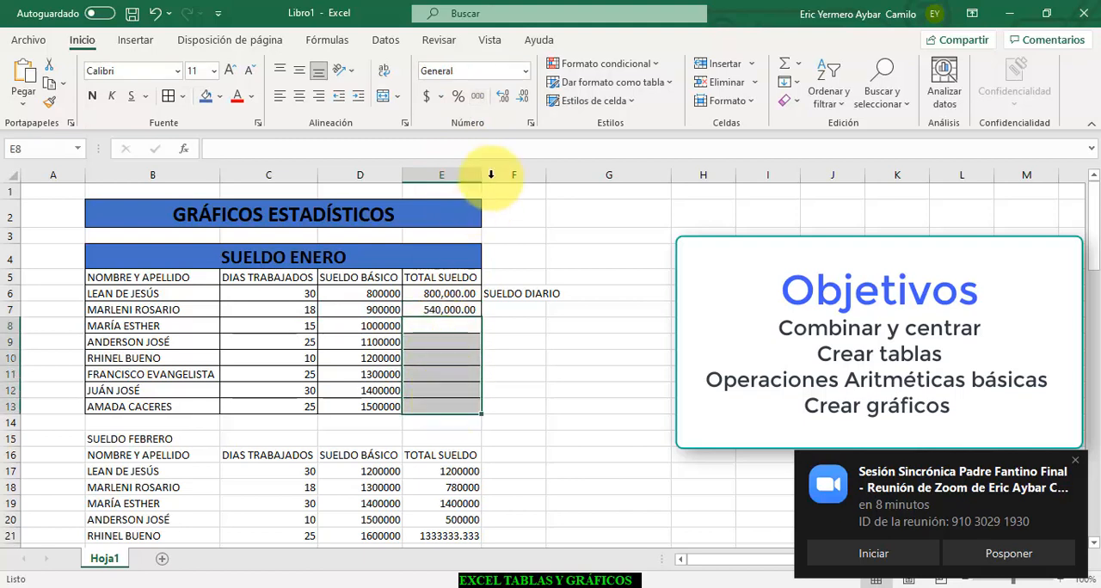
pyautogui.click(480, 97)
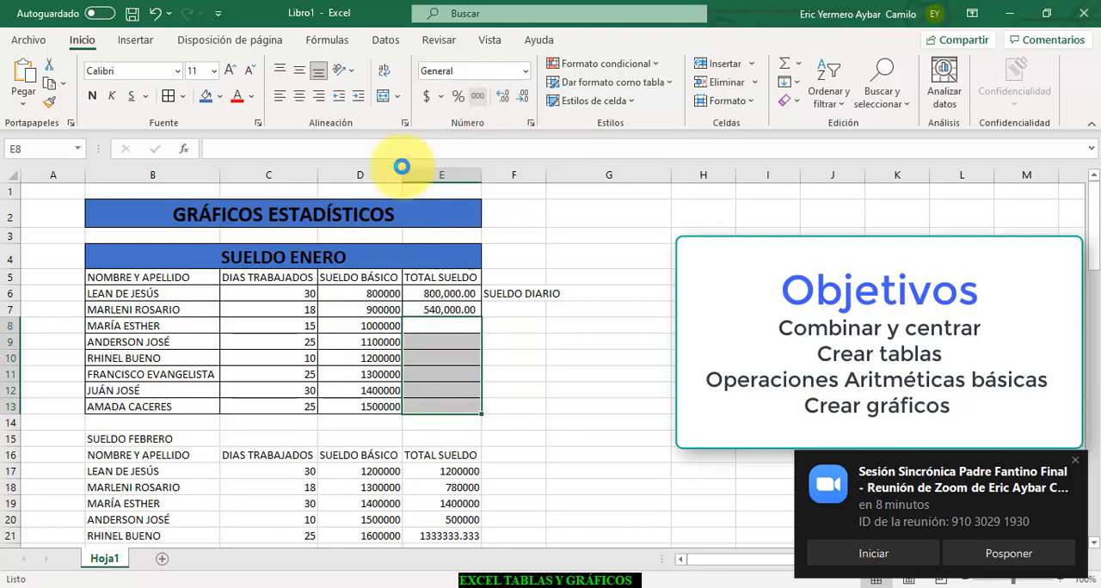
pyautogui.click(444, 310)
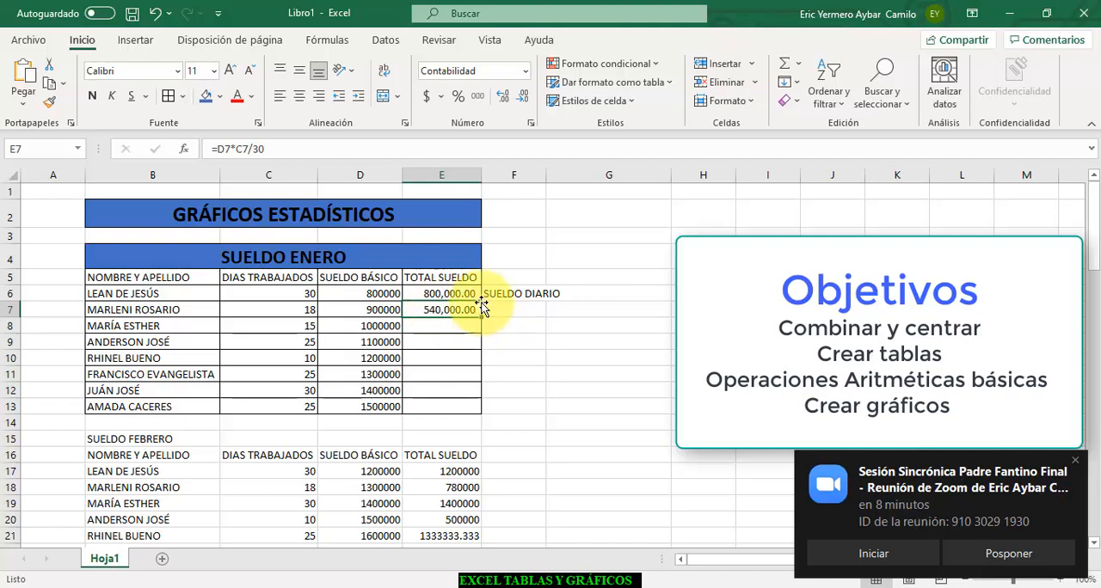
pyautogui.moveTo(481, 319); pyautogui.dragTo(475, 423)
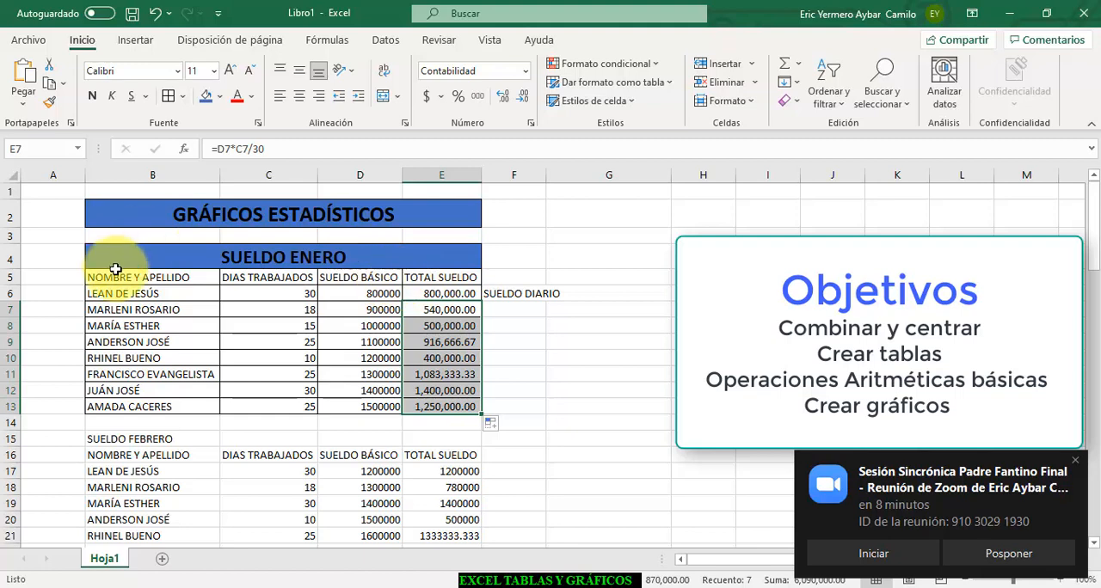
# - Fill the January column headings in B5:E5 with the standard light green color
pyautogui.moveTo(115, 270); pyautogui.dragTo(430, 273)
pyautogui.click(222, 98)
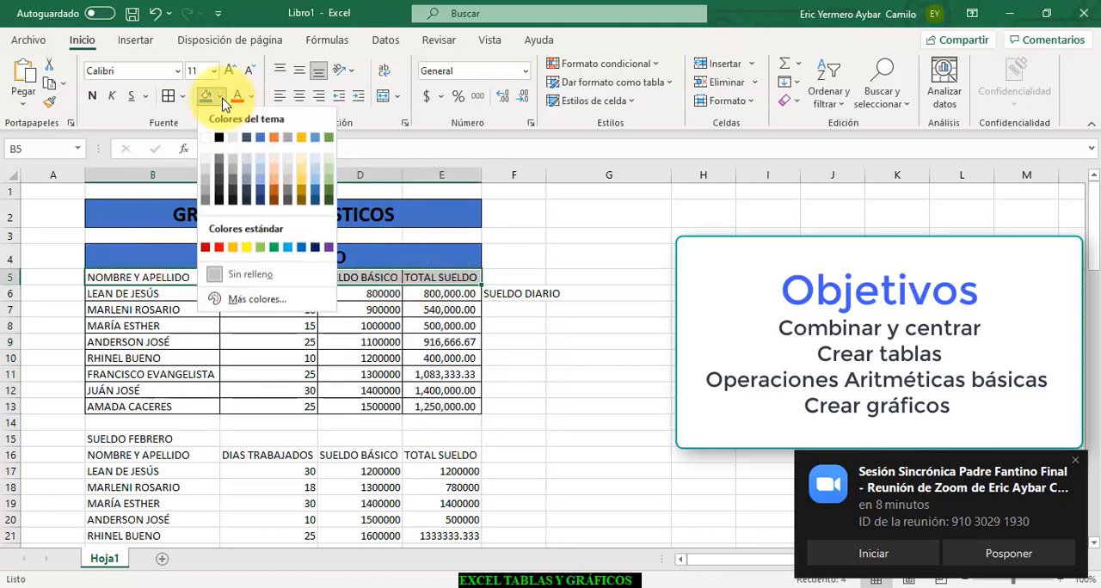
pyautogui.click(261, 252)
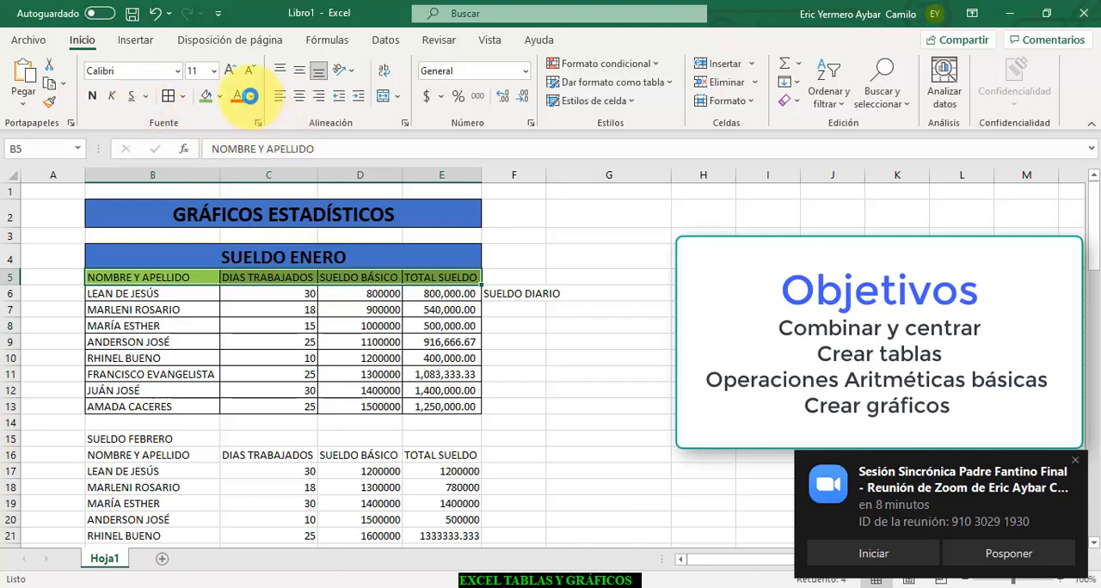
# - Make the B5:E5 heading text blue, bold and size 12, and autofit the width of column C
pyautogui.click(251, 97)
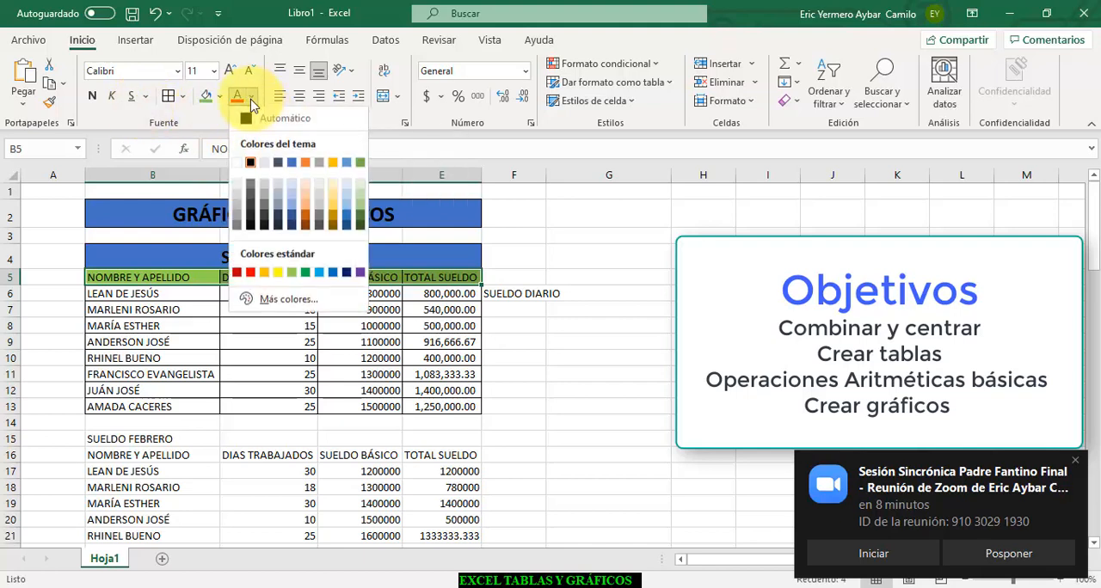
pyautogui.click(291, 169)
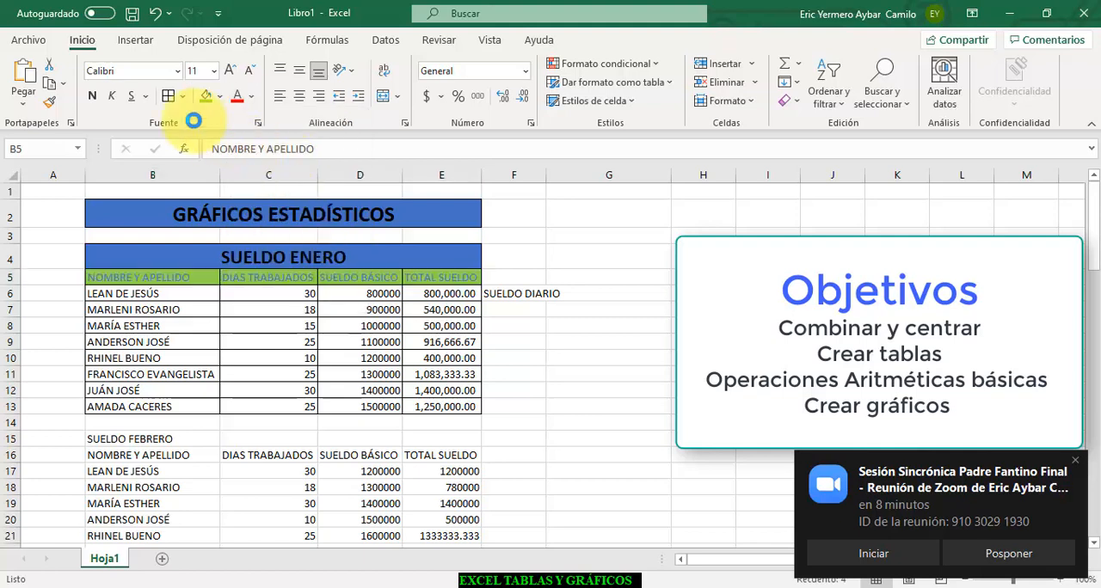
pyautogui.click(91, 95)
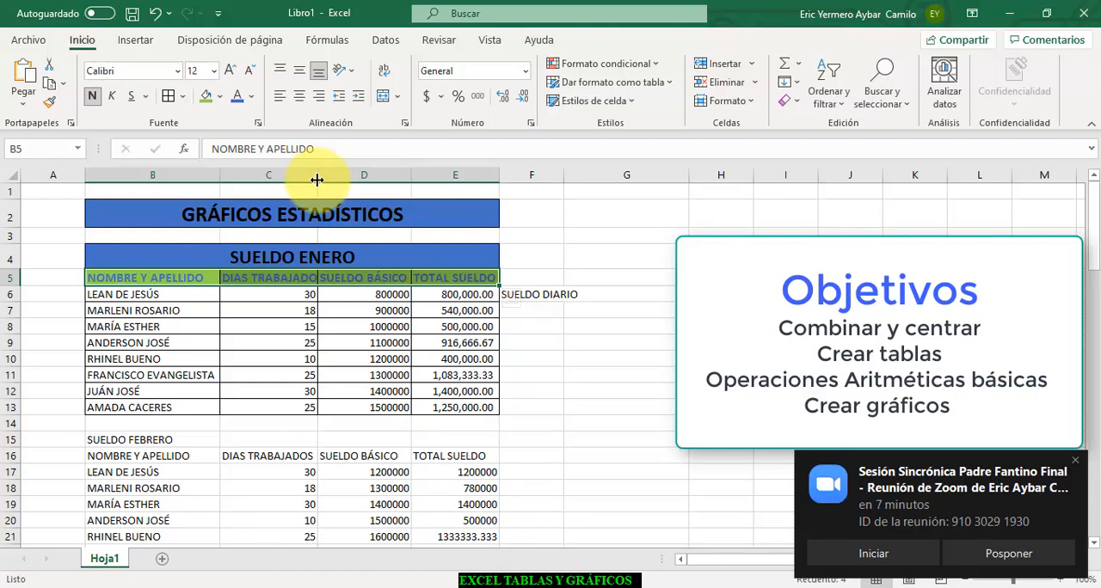
pyautogui.doubleClick(317, 179)
# - Replace the label in F6 with GRÁFICO SIMPLE
pyautogui.click(560, 295)
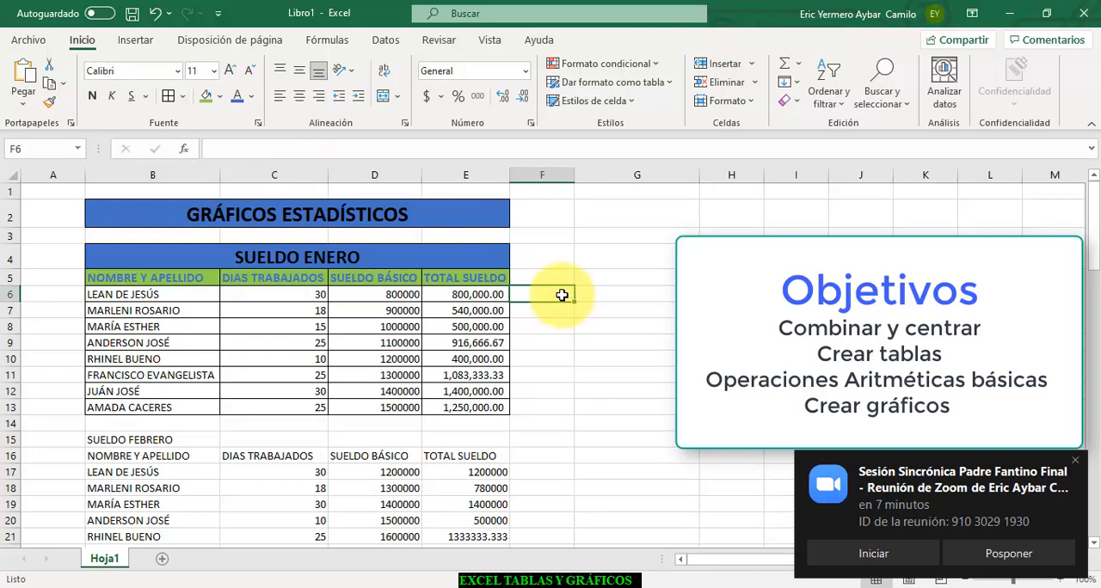
pyautogui.write('g')
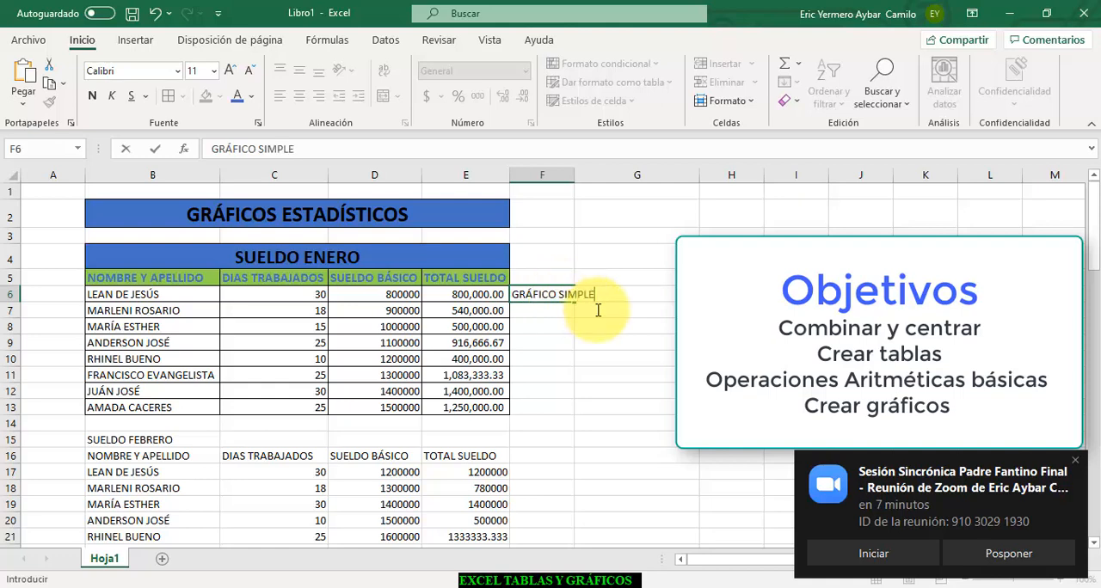
pyautogui.press('Return')
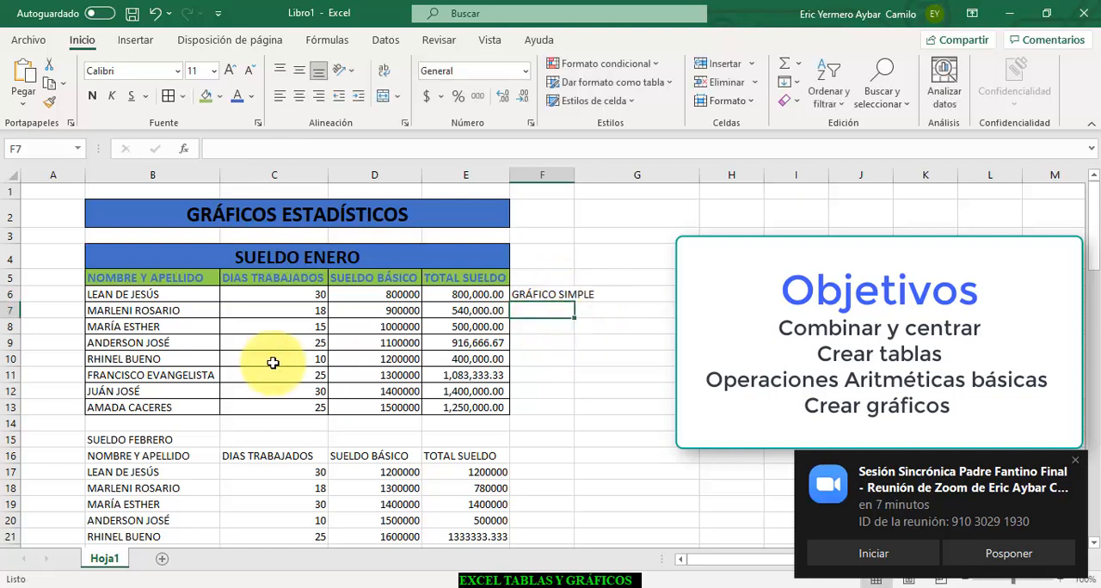
# - Insert a 2-D clustered column chart from the January salary table in B5:E13
pyautogui.click(104, 280)
pyautogui.moveTo(104, 280); pyautogui.dragTo(463, 408)
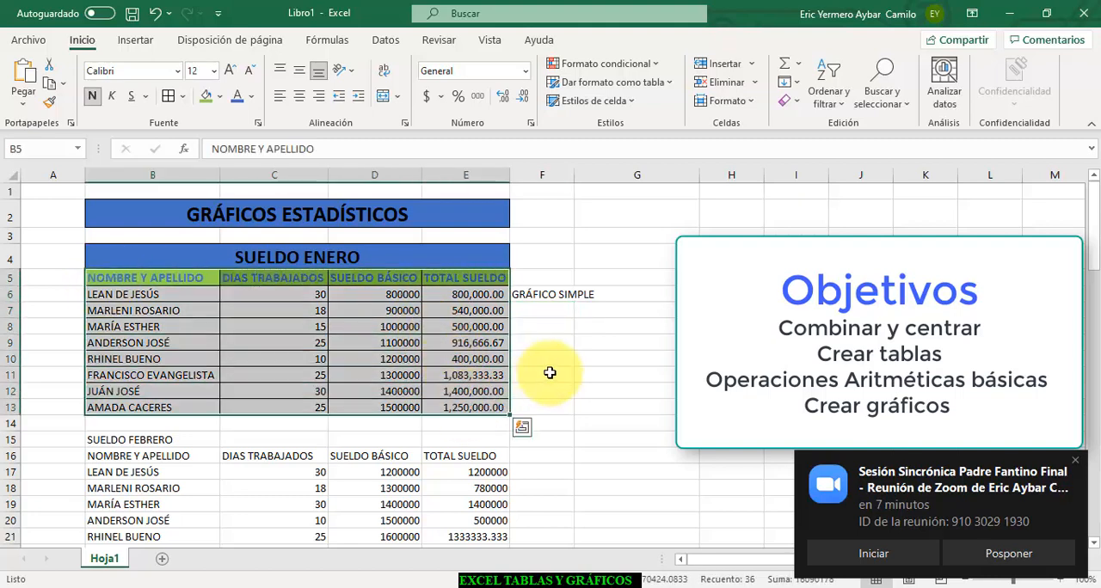
pyautogui.click(135, 43)
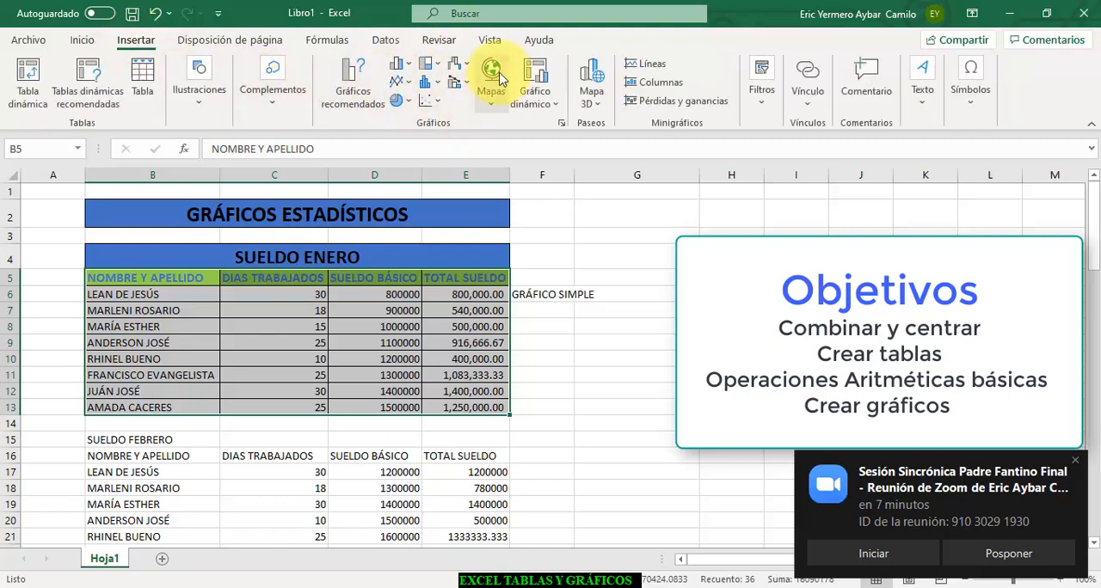
pyautogui.click(411, 71)
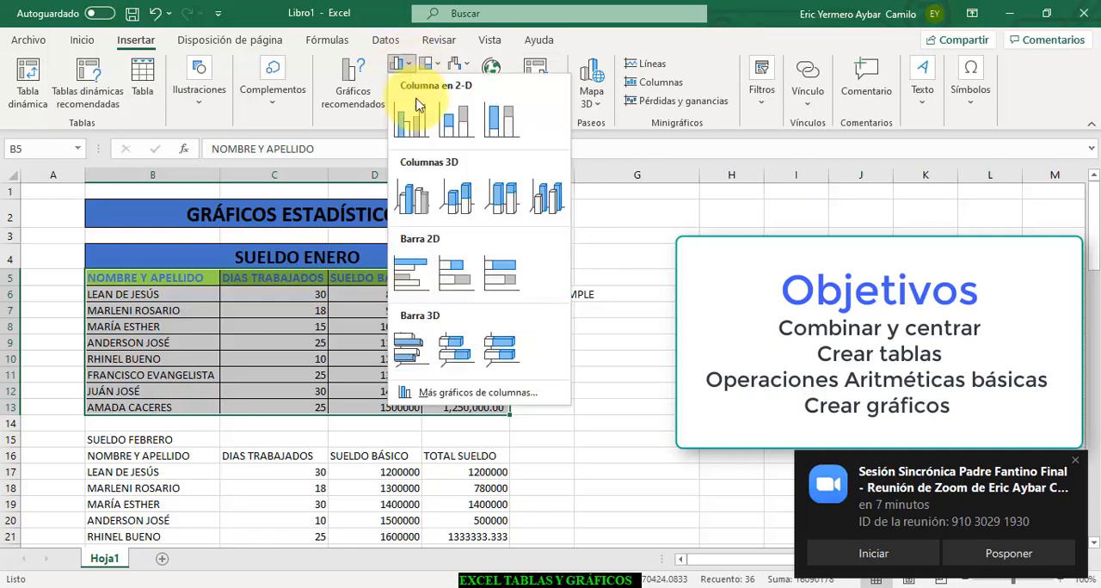
pyautogui.click(398, 110)
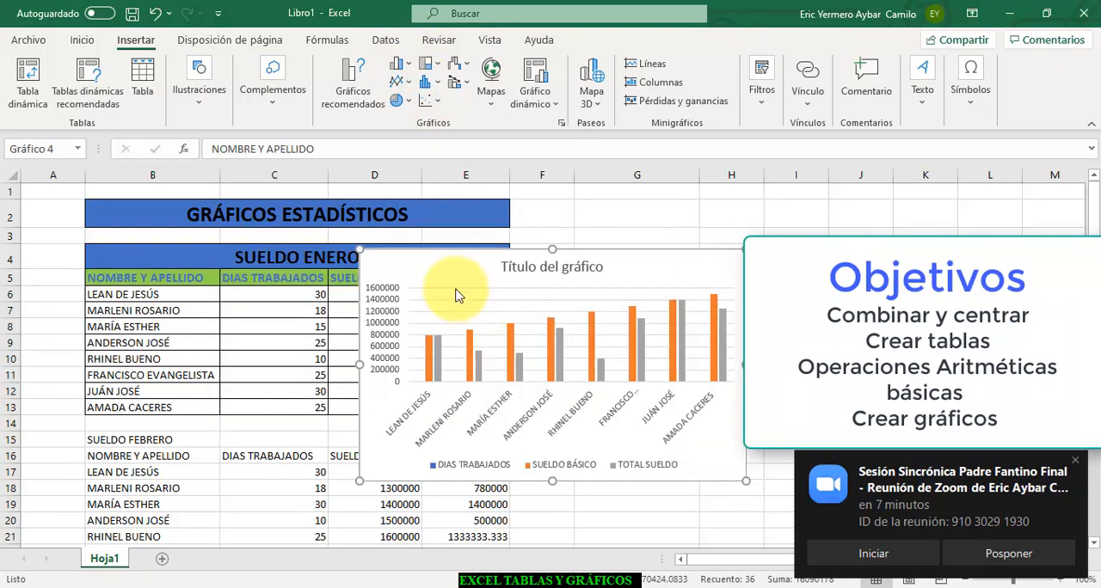
# - Move the column chart beside the January table, across columns G to L, and apply the dark-background chart style
pyautogui.moveTo(468, 263); pyautogui.dragTo(738, 216)
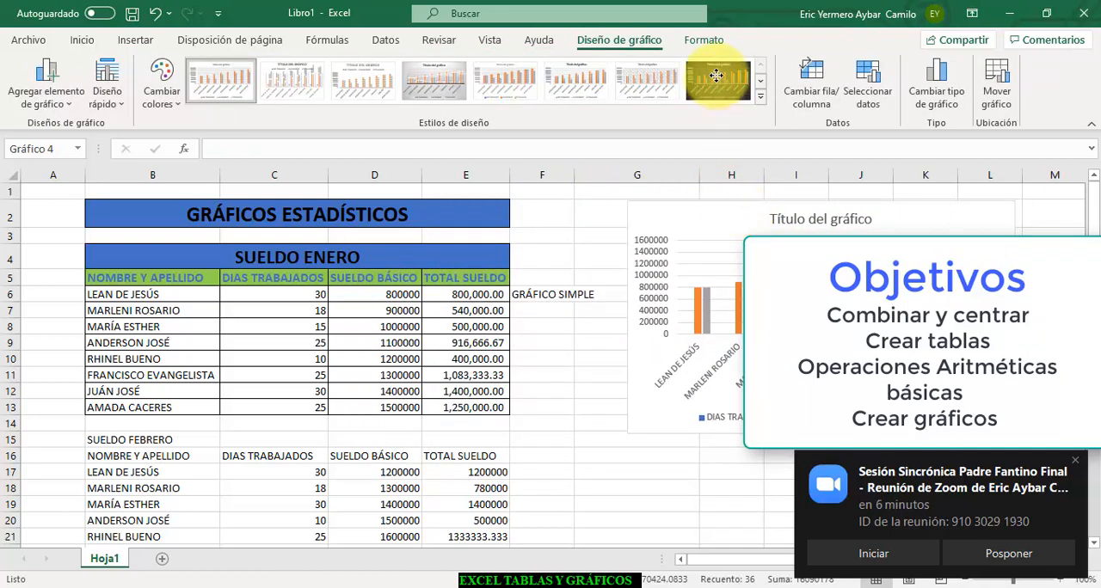
pyautogui.click(718, 82)
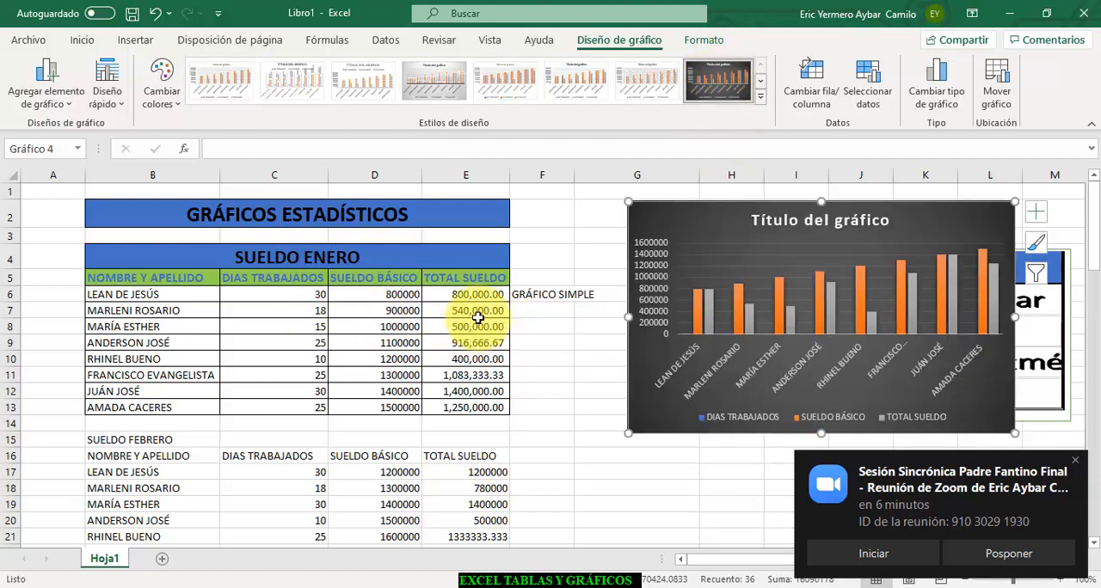
# - Compare the January employee names and the SUELDO BÁSICO and TOTAL SUELDO values with the column chart
pyautogui.click(136, 293)
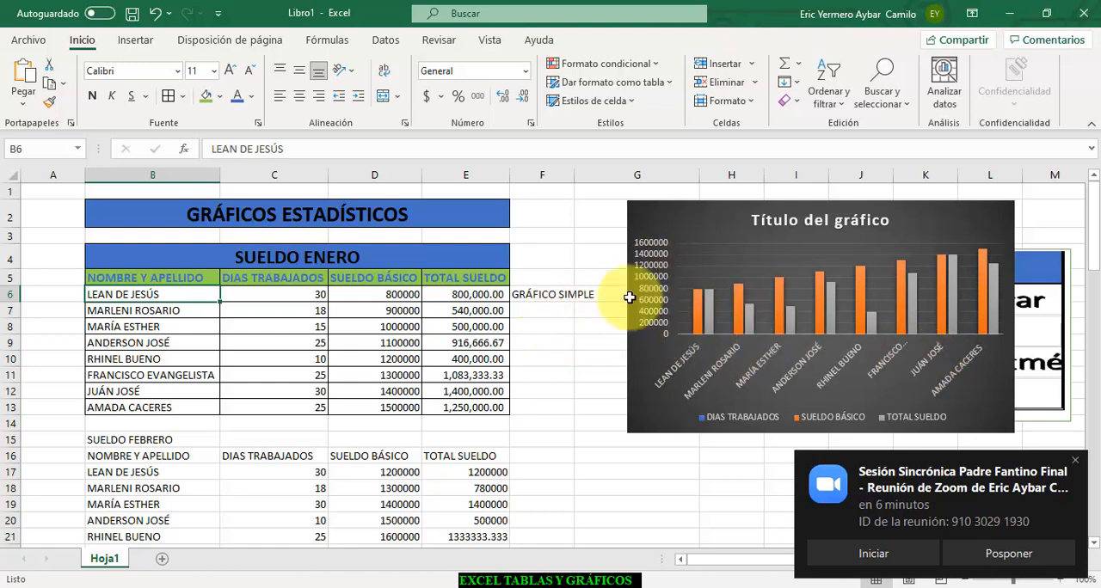
pyautogui.moveTo(404, 296); pyautogui.dragTo(400, 408)
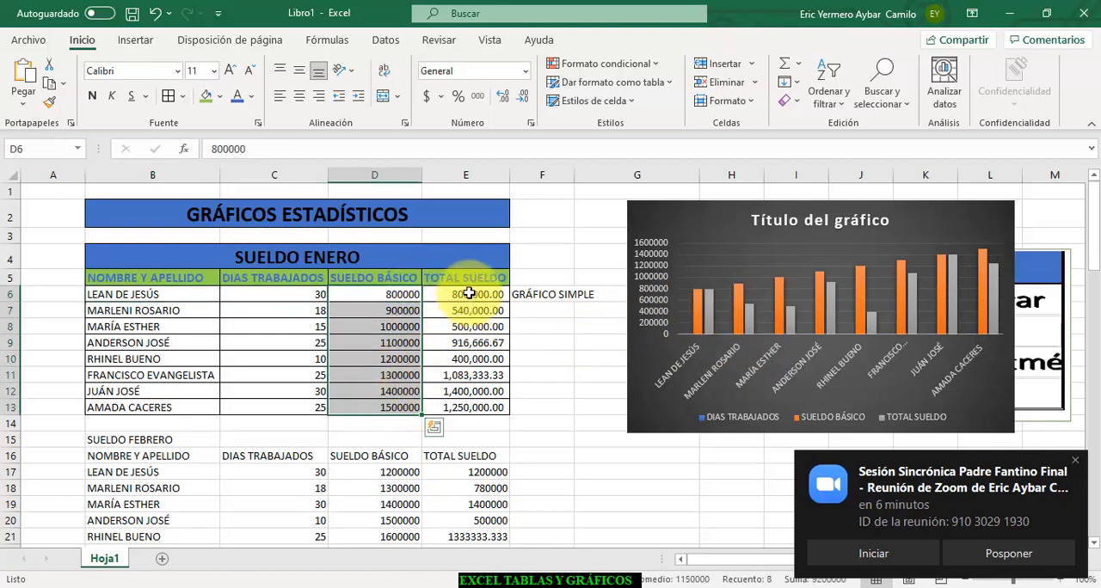
pyautogui.moveTo(467, 294); pyautogui.dragTo(464, 406)
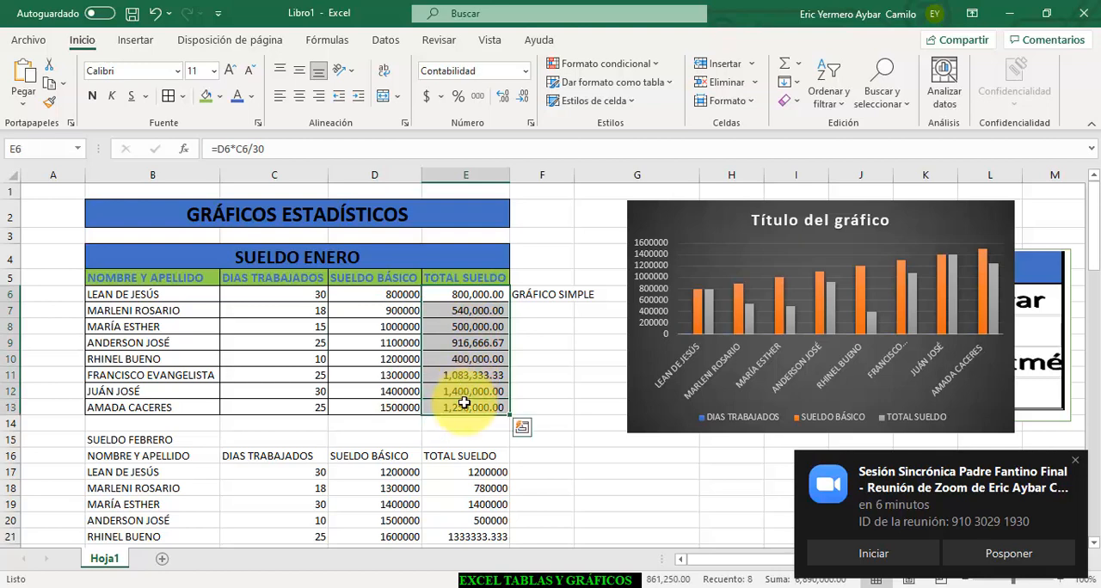
pyautogui.click(735, 268)
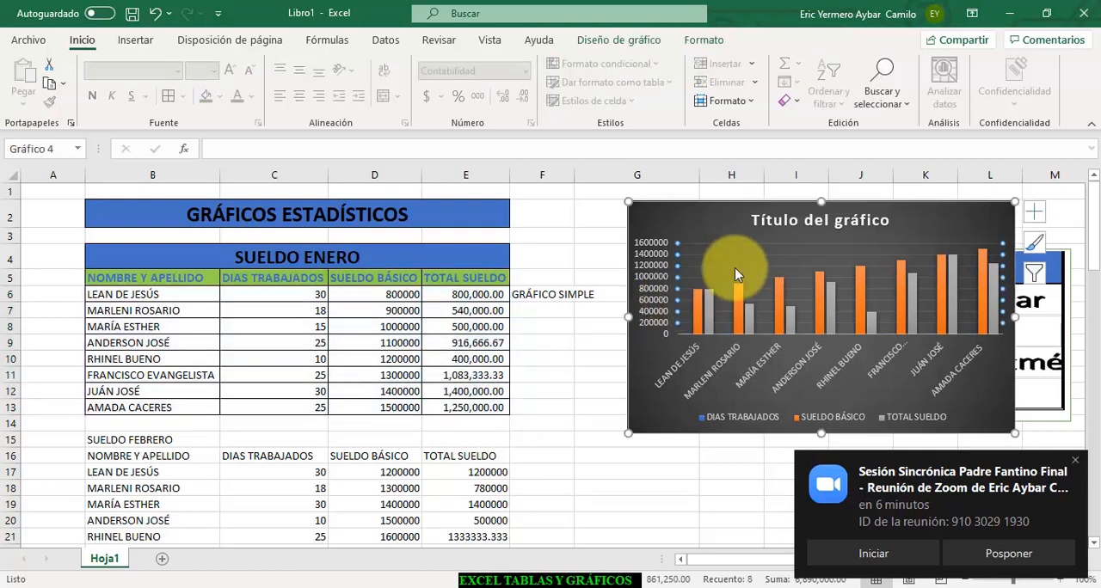
pyautogui.rightClick(708, 372)
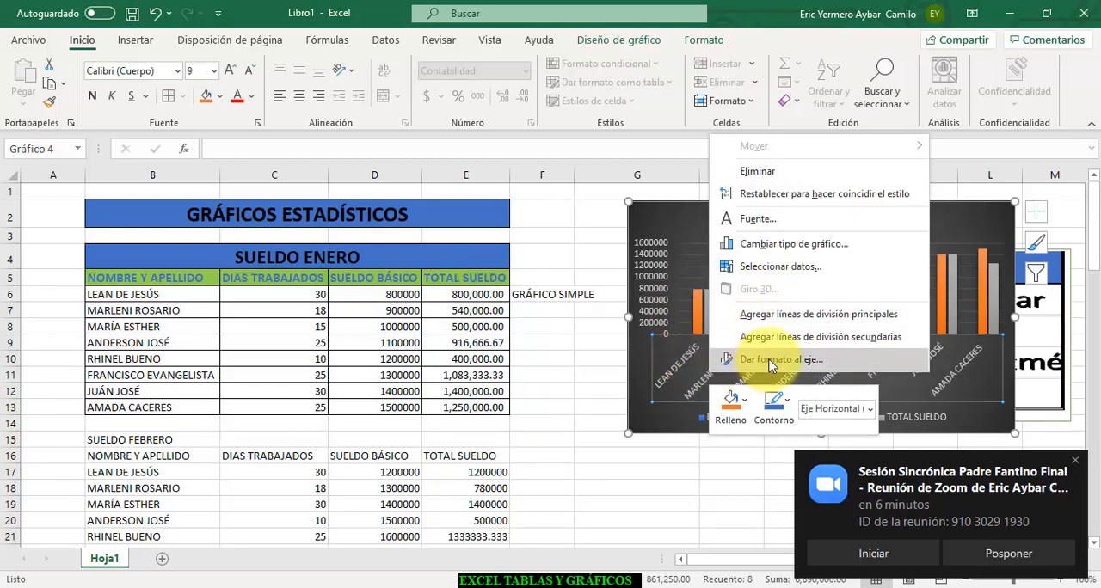
pyautogui.click(643, 406)
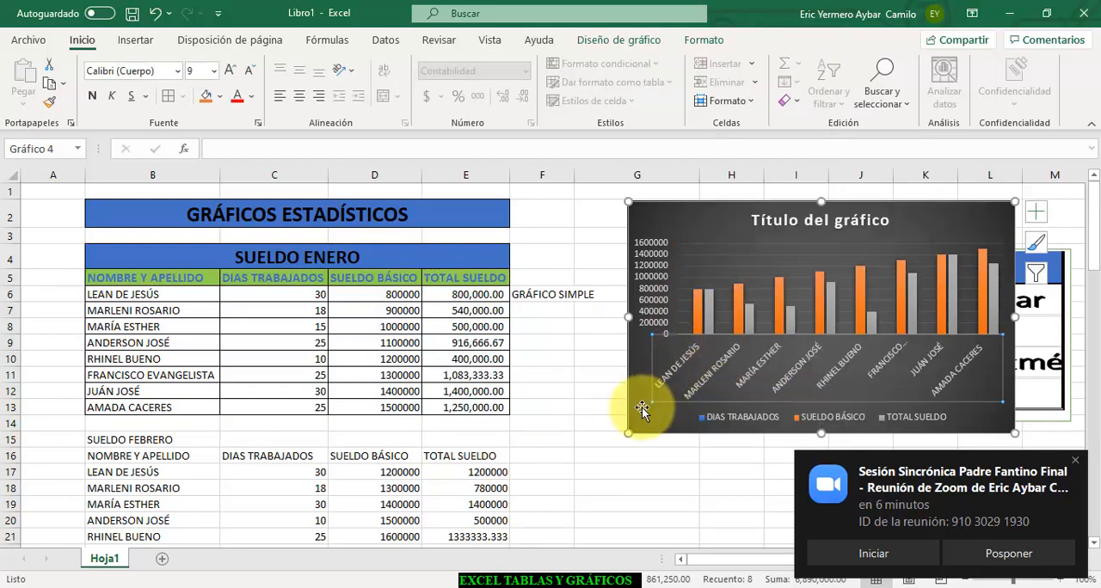
# - Remove the DIAS TRABAJADOS and SUELDO BÁSICO series from the January chart's source data, keeping only TOTAL SUELDO
pyautogui.rightClick(642, 407)
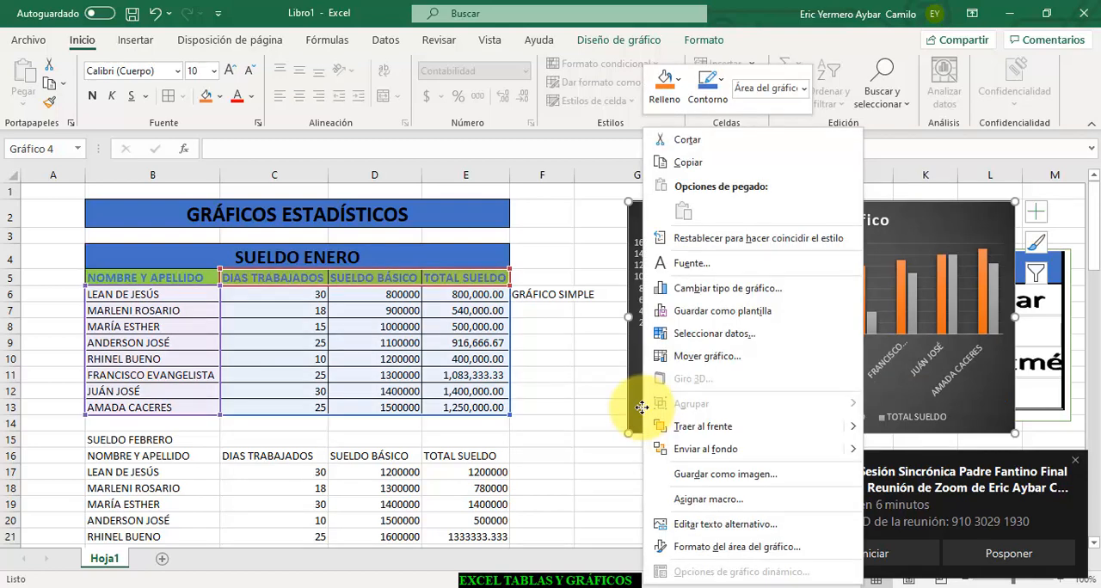
pyautogui.click(713, 336)
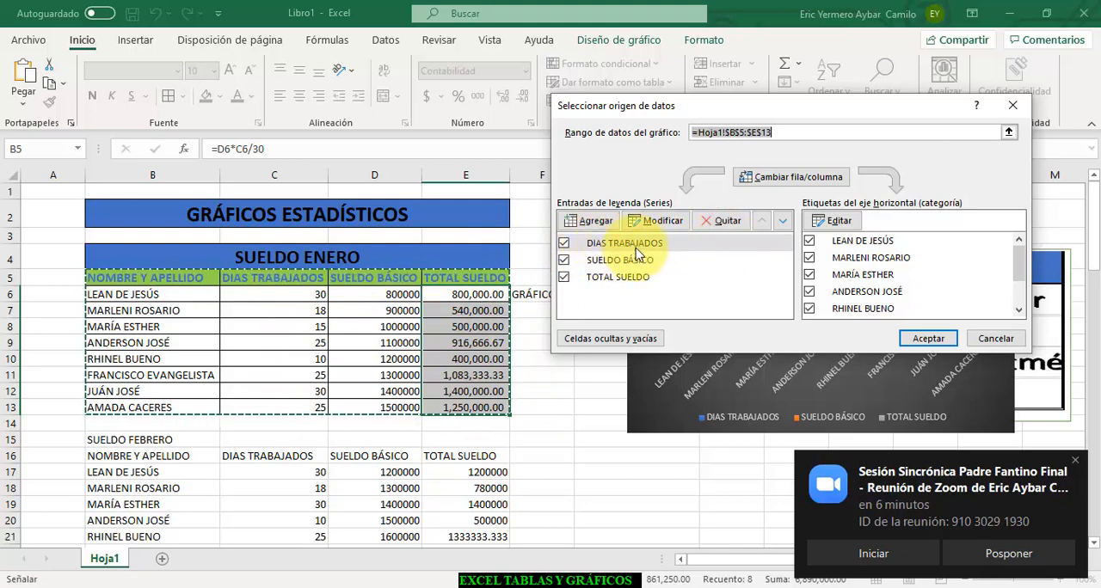
pyautogui.click(721, 225)
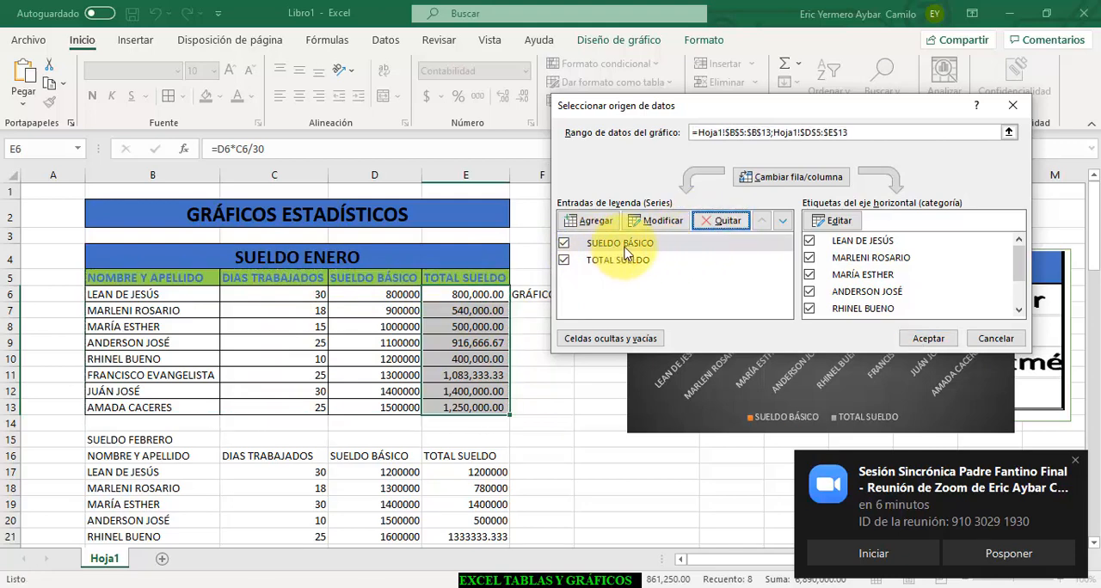
pyautogui.click(721, 221)
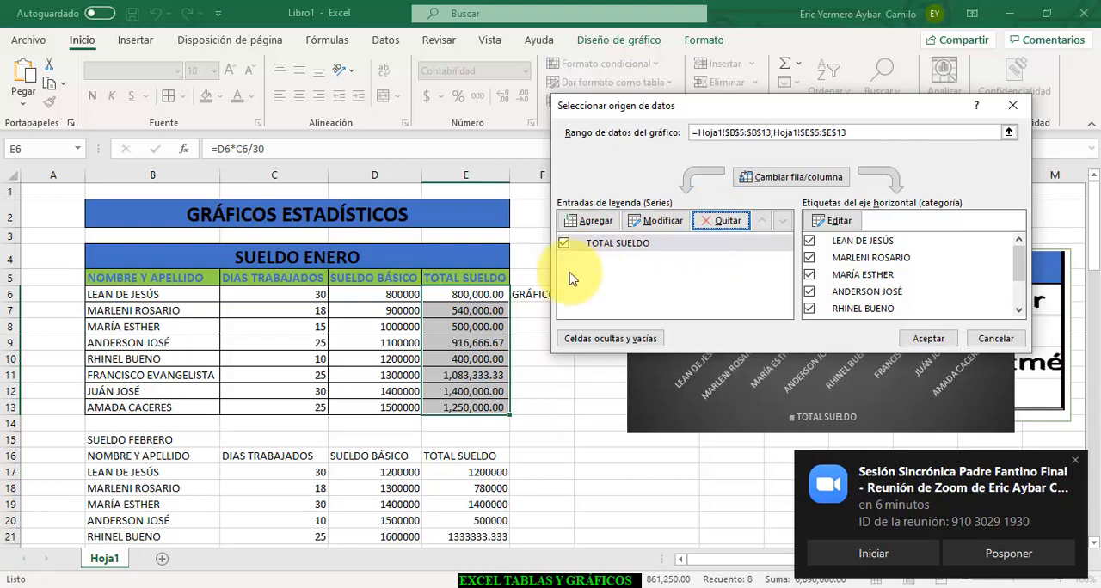
pyautogui.click(928, 338)
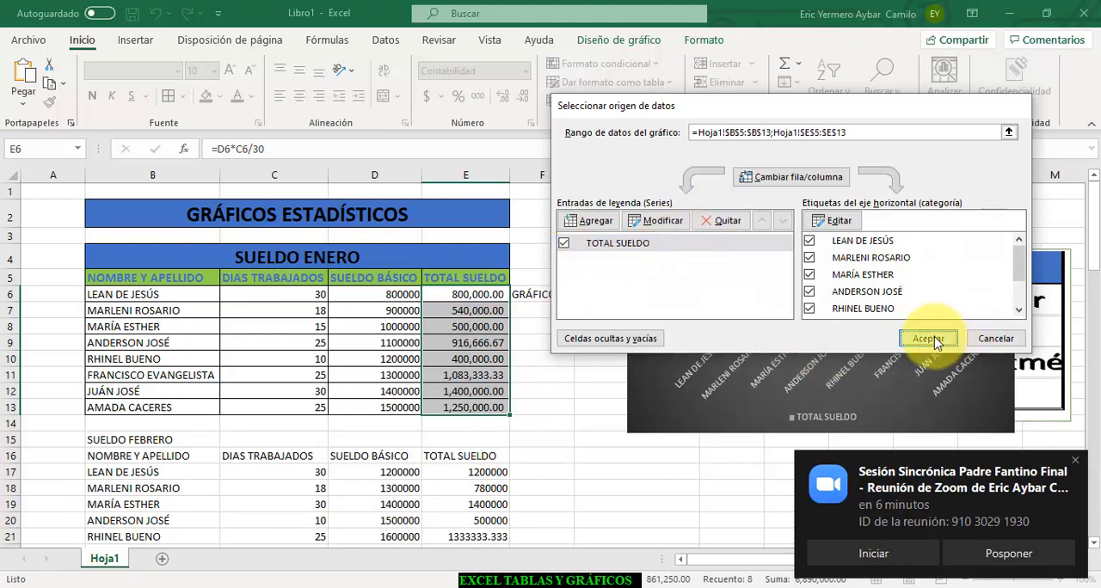
# - Move the TOTAL SUELDO chart closer to the January table, across columns F to K, and select cell B15
pyautogui.click(689, 385)
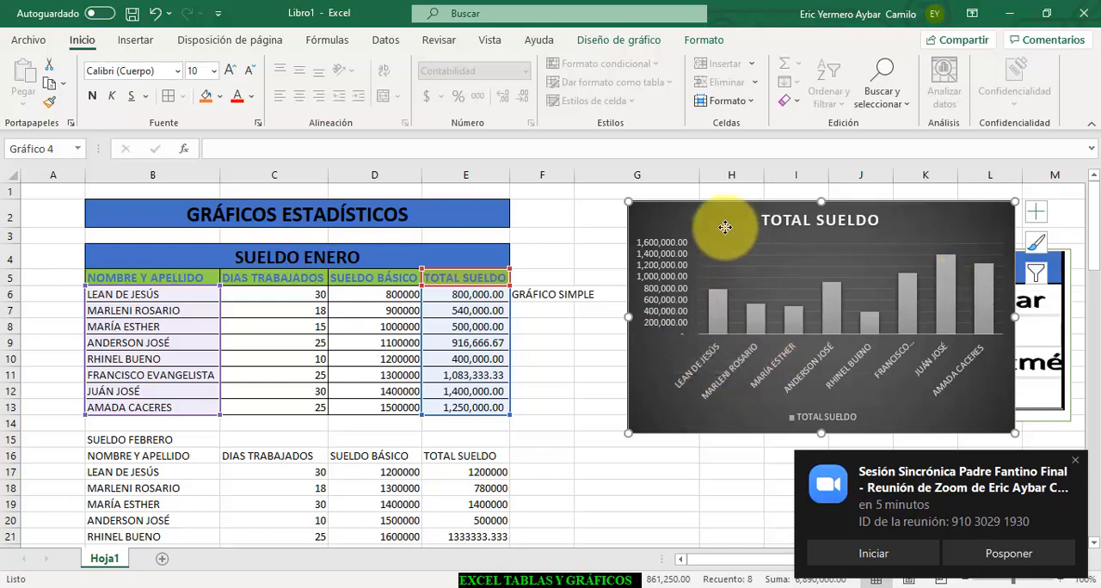
pyautogui.moveTo(744, 233); pyautogui.dragTo(666, 228)
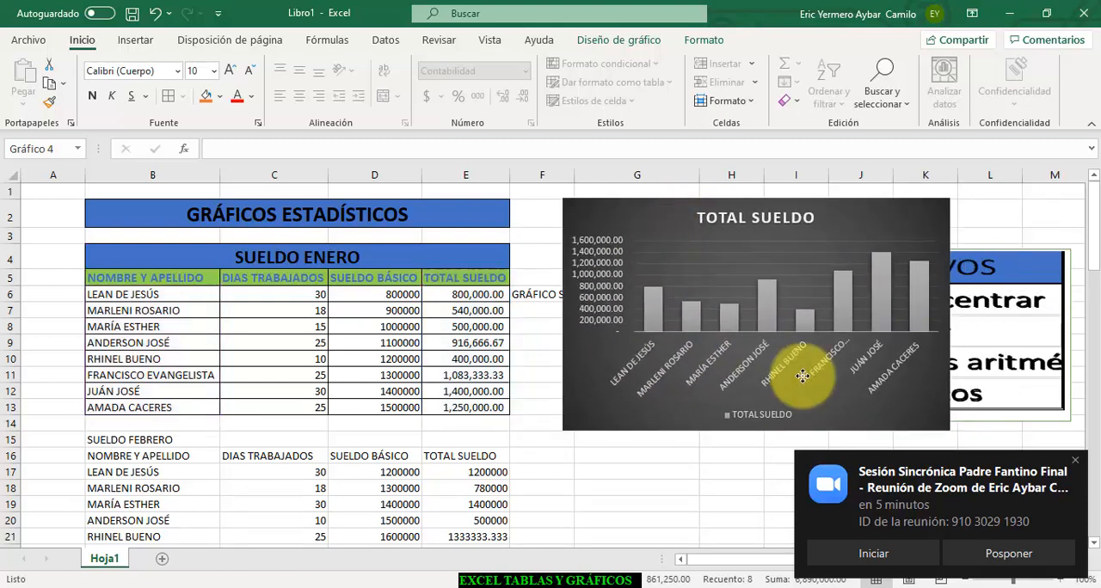
pyautogui.click(131, 440)
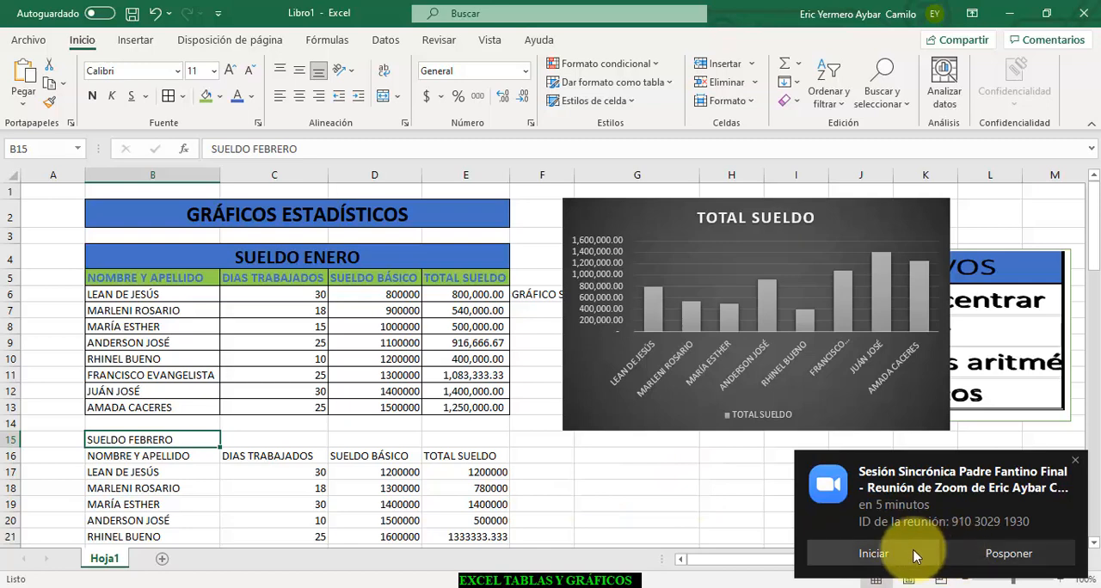
# - Dismiss the Zoom meeting notification and delete the TOTAL SUELDO chart
pyautogui.click(1075, 460)
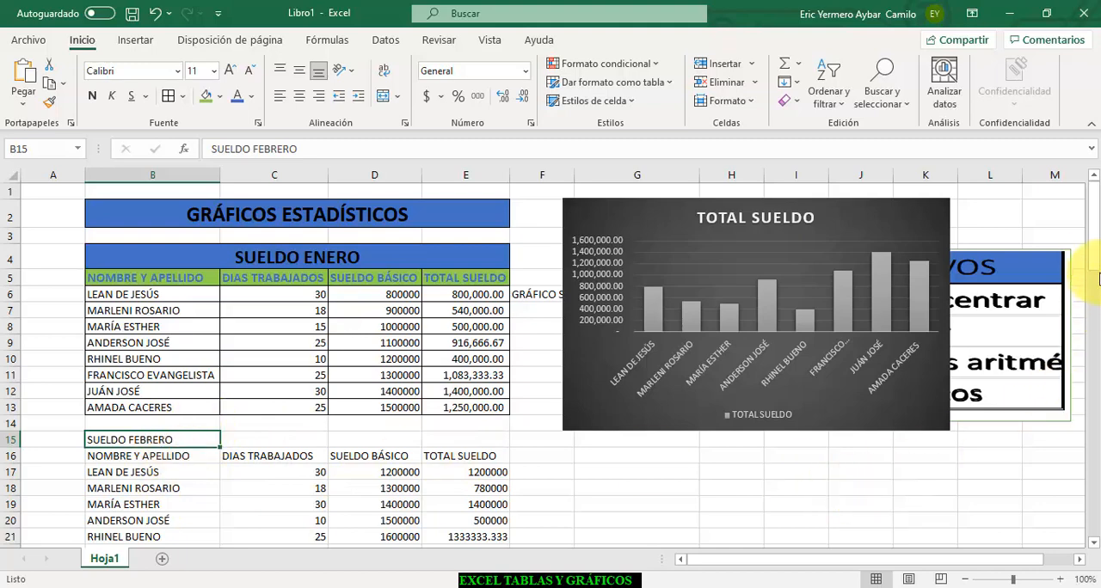
pyautogui.click(879, 228)
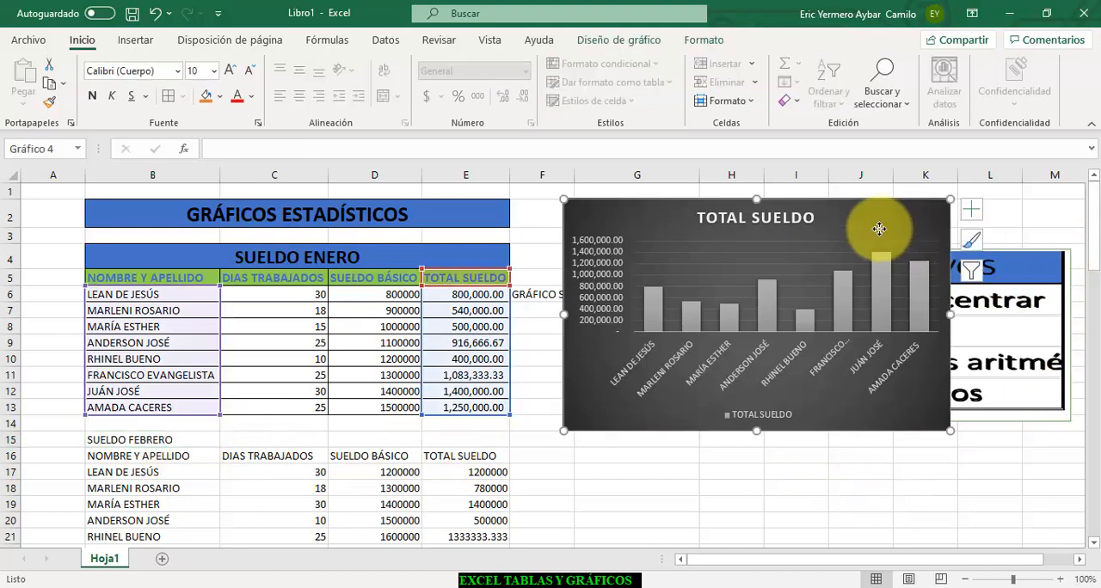
pyautogui.press('Delete')
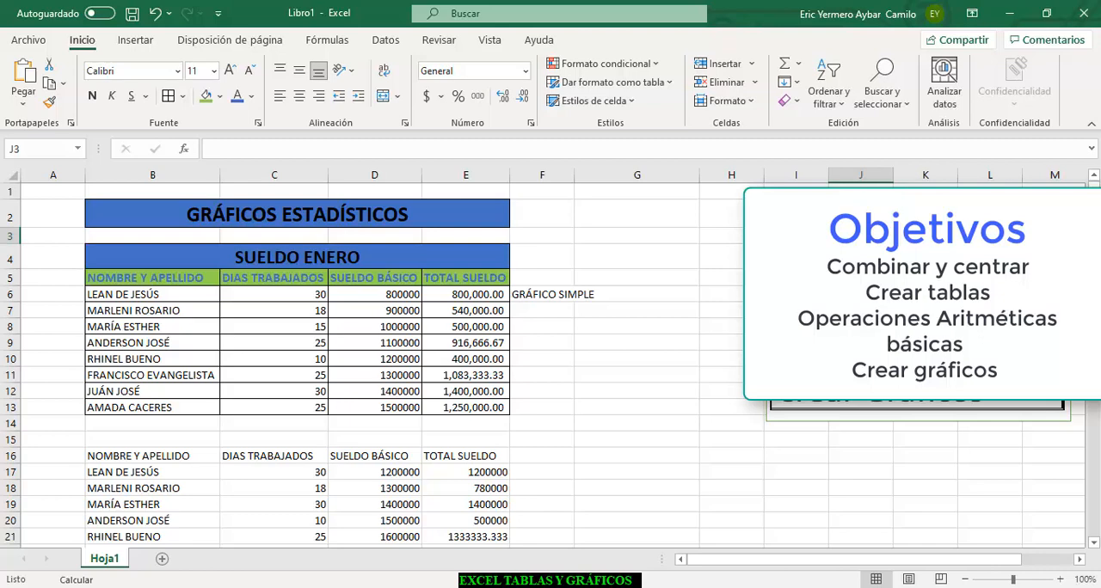
# - Copy the SUELDO ENERO heading text from B4 into the empty cell B15 above the February table
pyautogui.scroll(-4, 528, 286)
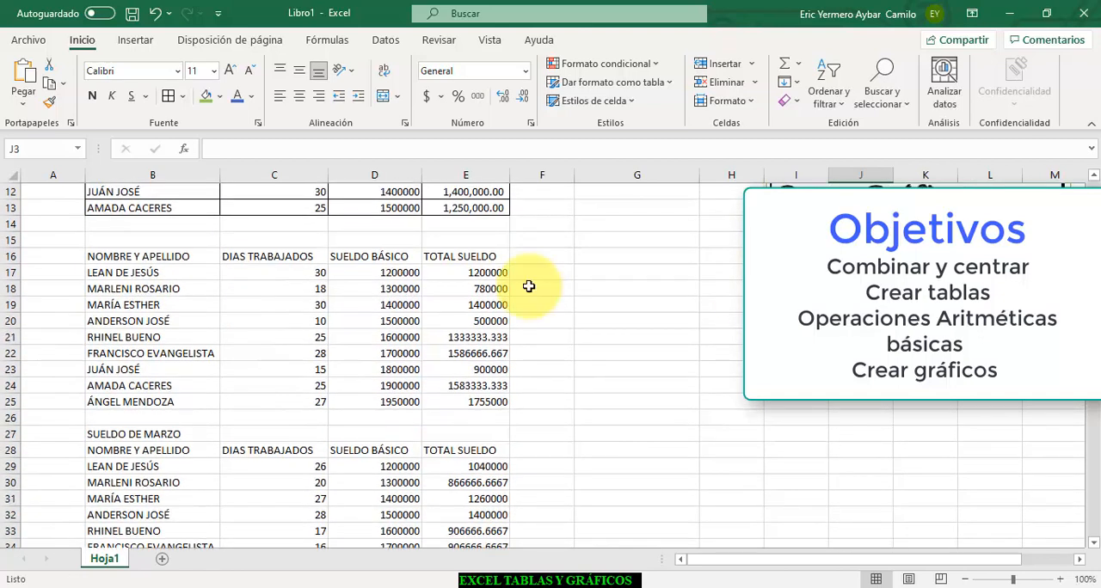
pyautogui.click(127, 251)
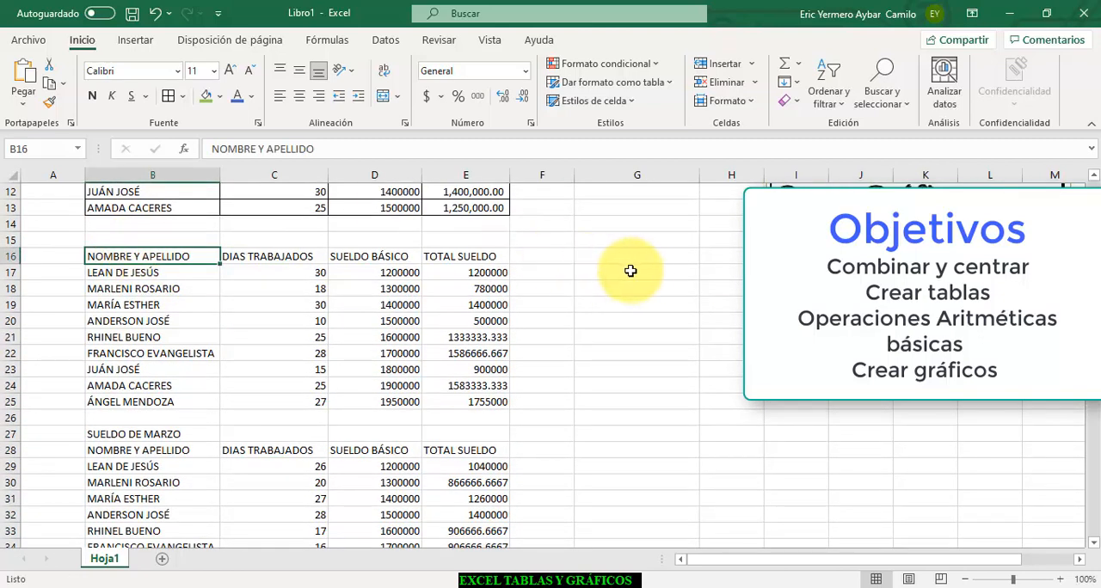
pyautogui.scroll(4, 435, 344)
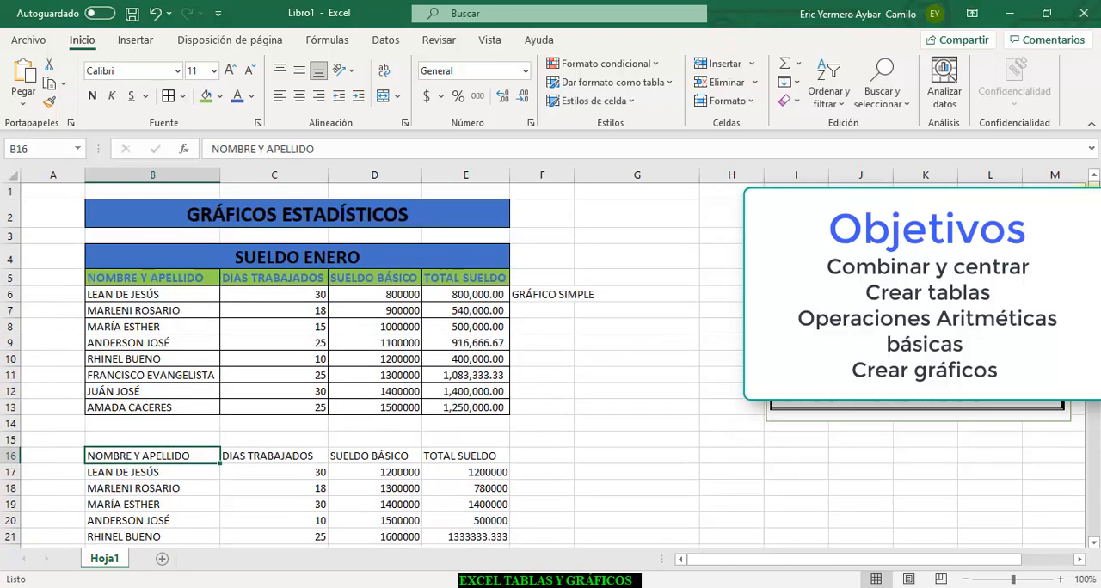
pyautogui.click(137, 440)
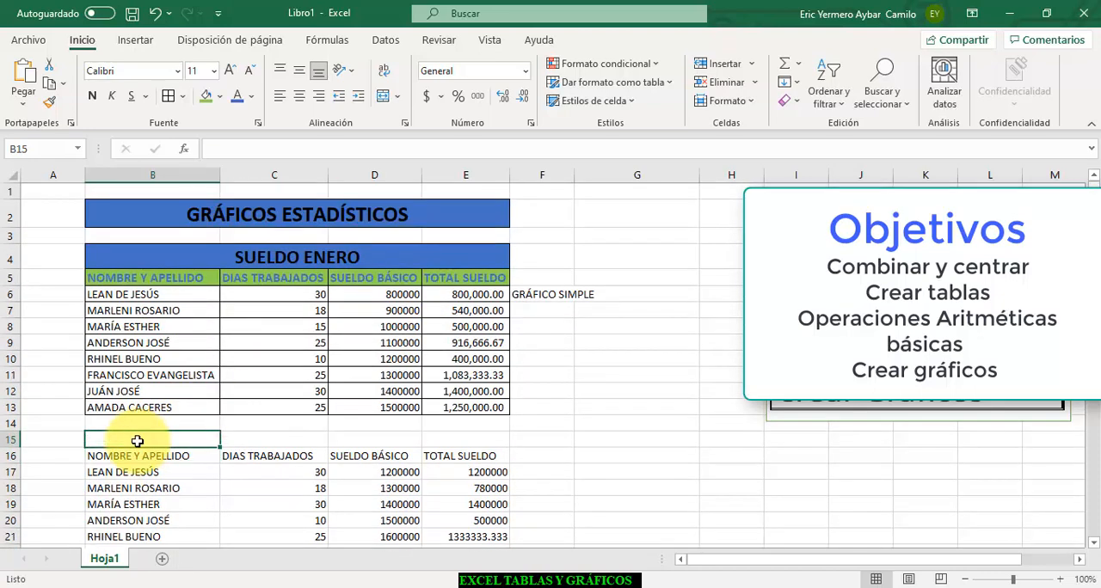
pyautogui.click(292, 255)
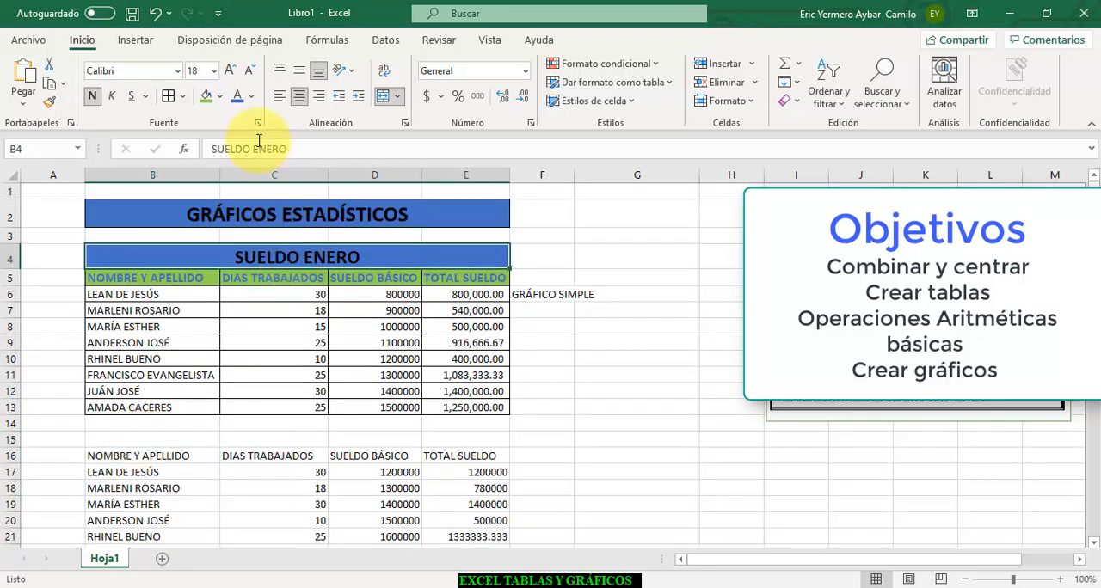
pyautogui.moveTo(301, 148); pyautogui.dragTo(180, 150)
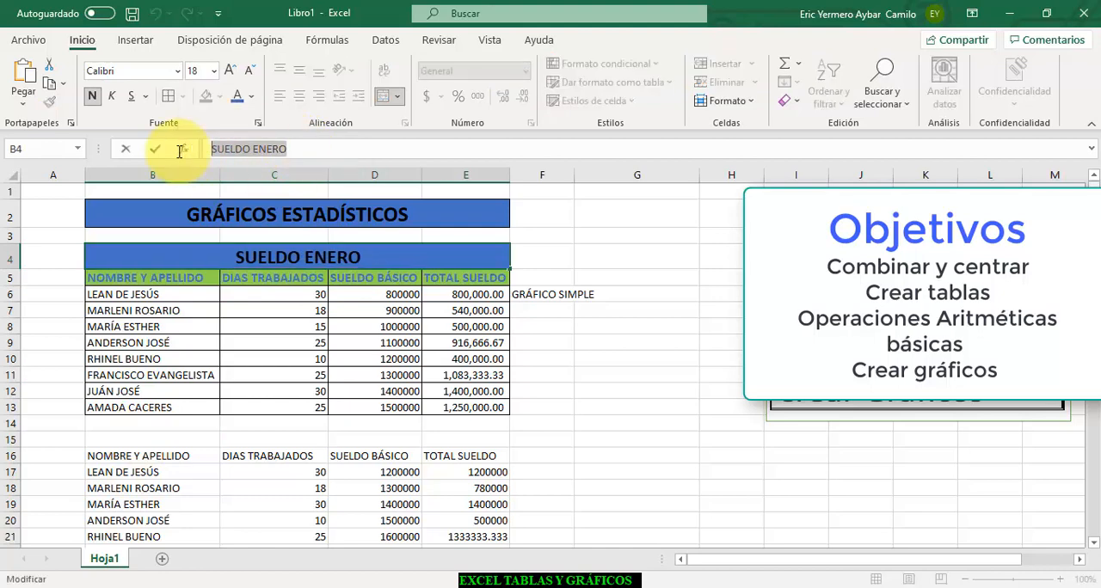
pyautogui.click(117, 440)
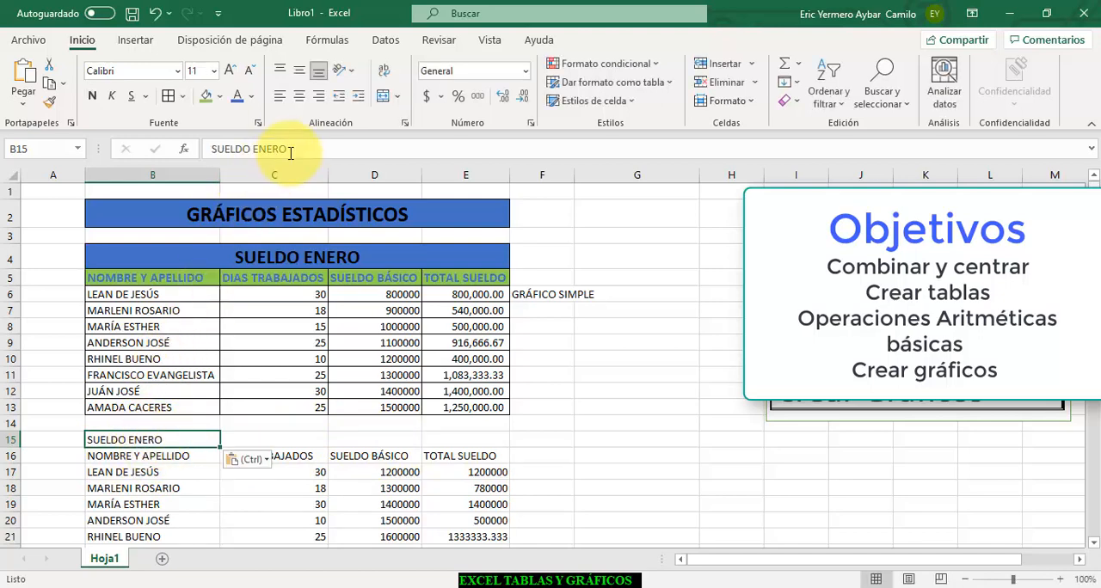
# - Change ENERO to FEBRERO in B15 so the heading reads SUELDO FEBRERO
pyautogui.moveTo(291, 148); pyautogui.dragTo(261, 149)
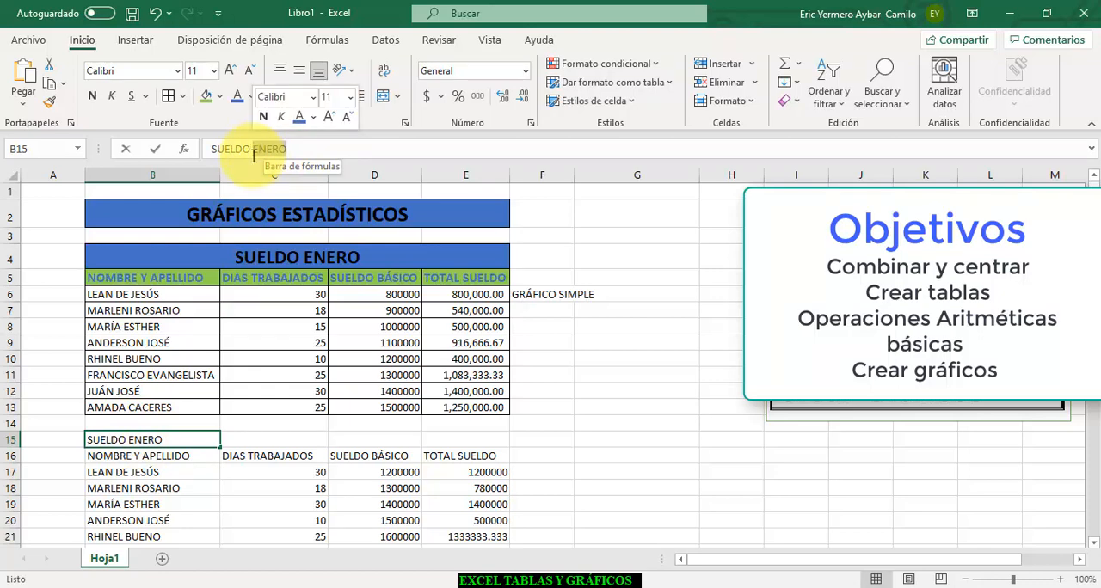
pyautogui.write('FEBR')
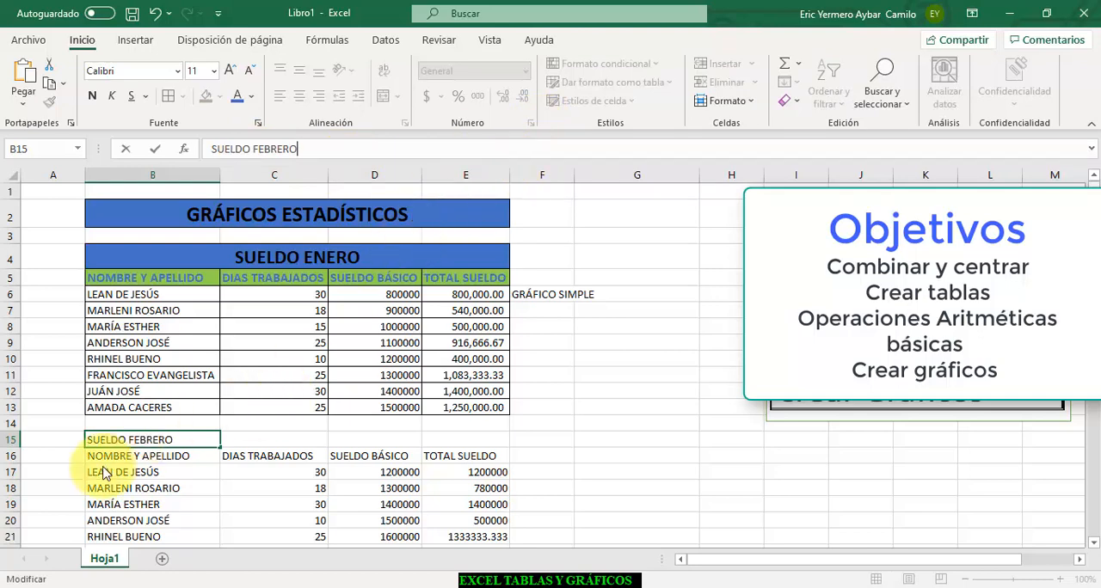
pyautogui.press('Return')
# - Copy the merged title formatting of GRÁFICOS ESTADÍSTICOS in B2 onto the SUELDO FEBRERO heading in B15:E15
pyautogui.moveTo(190, 440); pyautogui.dragTo(471, 440)
pyautogui.click(368, 214)
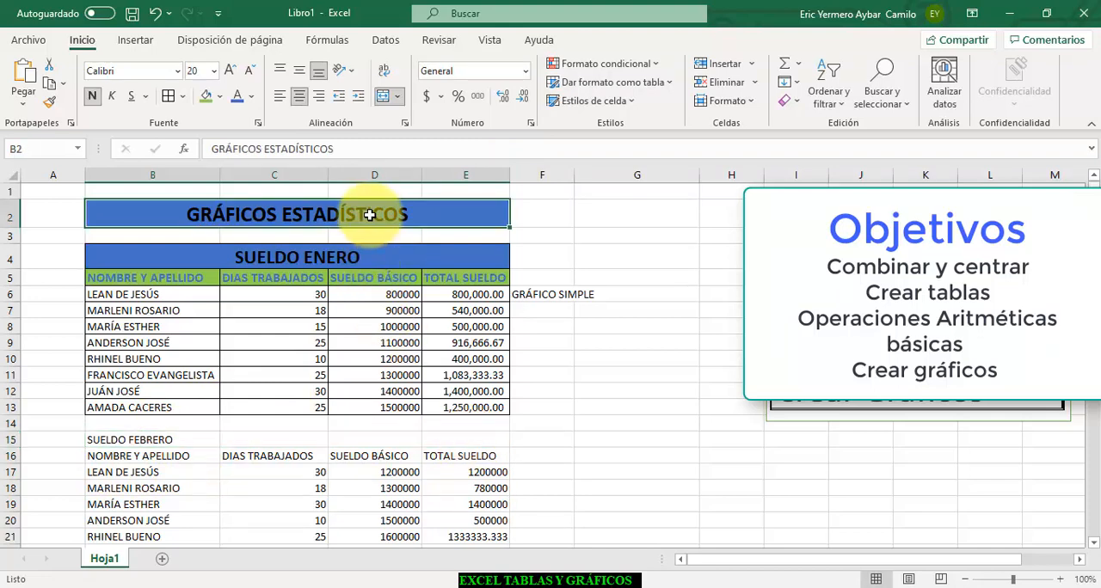
pyautogui.click(49, 102)
pyautogui.moveTo(110, 440)
pyautogui.mouseDown()
pyautogui.moveTo(481, 435)
pyautogui.moveTo(474, 439)
pyautogui.mouseUp()
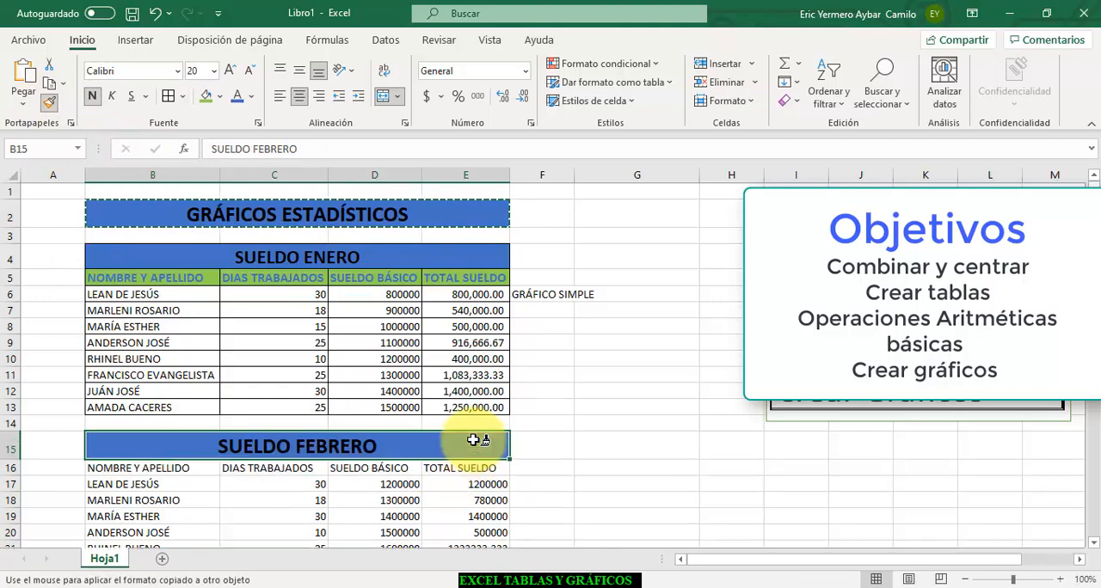
# - Copy the formatting of the January table B5:E13 onto the February table in B16:E26
pyautogui.click(206, 253)
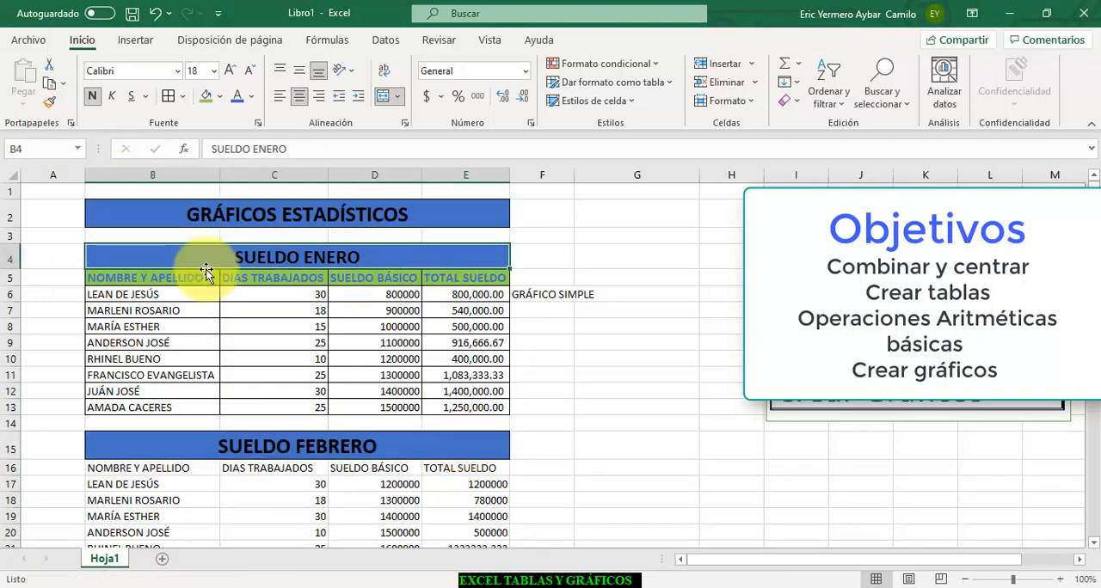
pyautogui.click(173, 281)
pyautogui.moveTo(173, 281); pyautogui.dragTo(488, 411)
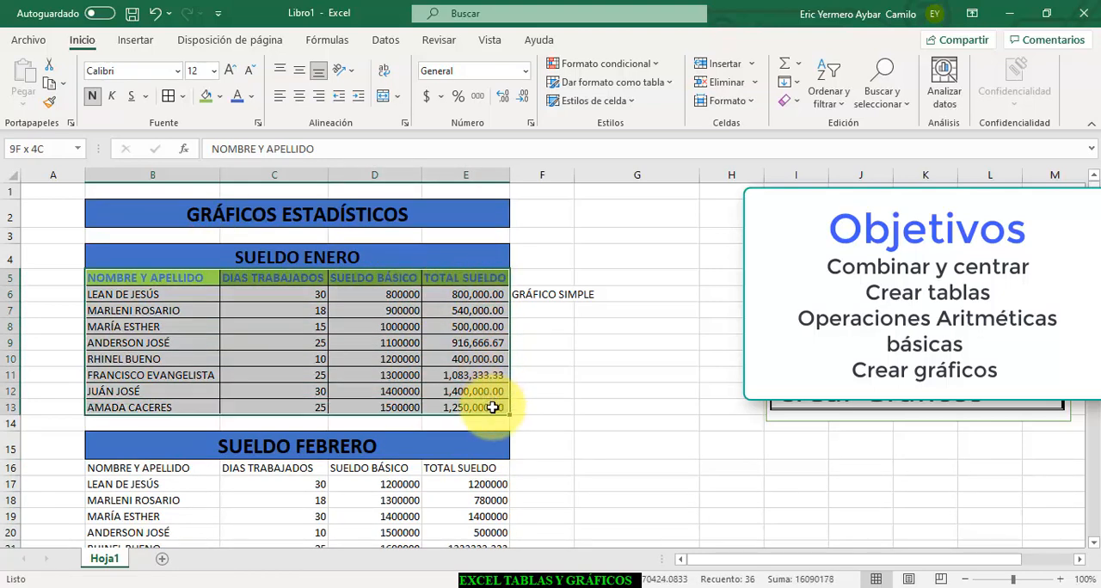
pyautogui.click(49, 102)
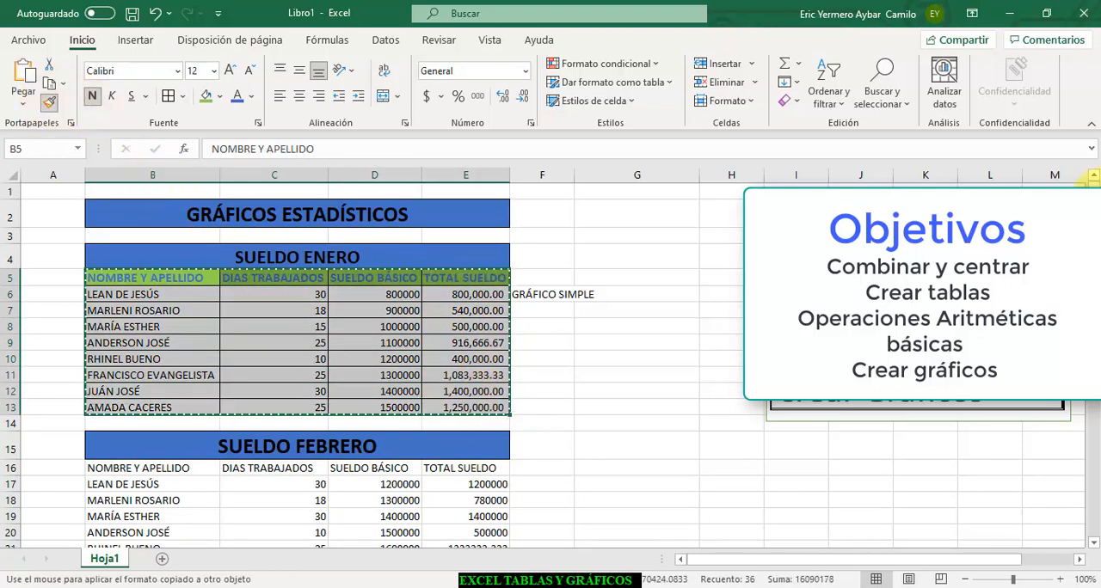
pyautogui.scroll(-3, 229, 339)
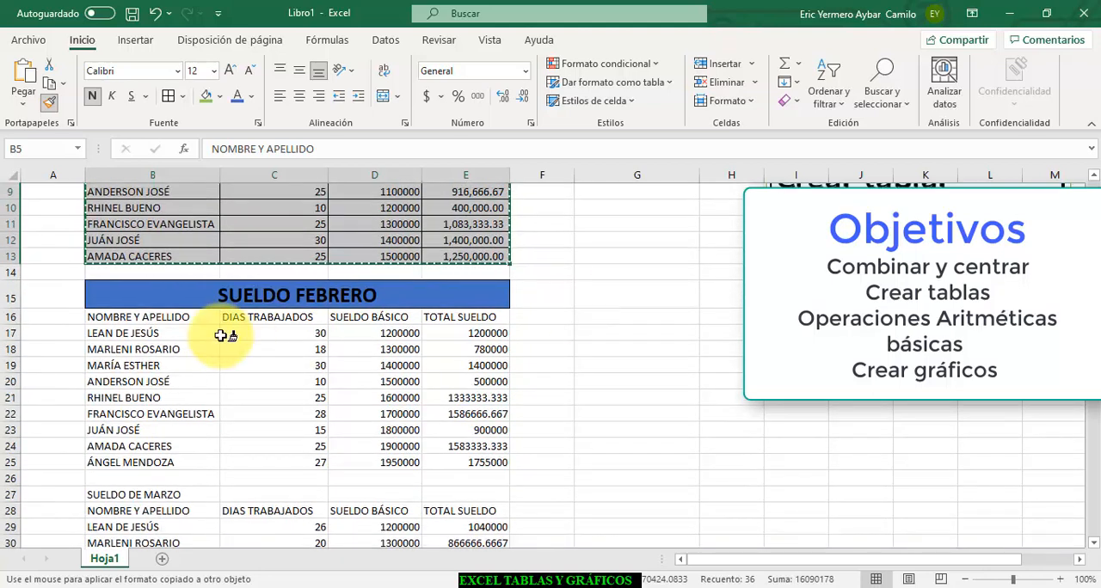
pyautogui.moveTo(102, 315)
pyautogui.mouseDown()
pyautogui.moveTo(290, 342)
pyautogui.moveTo(425, 430)
pyautogui.moveTo(474, 482)
pyautogui.mouseUp()
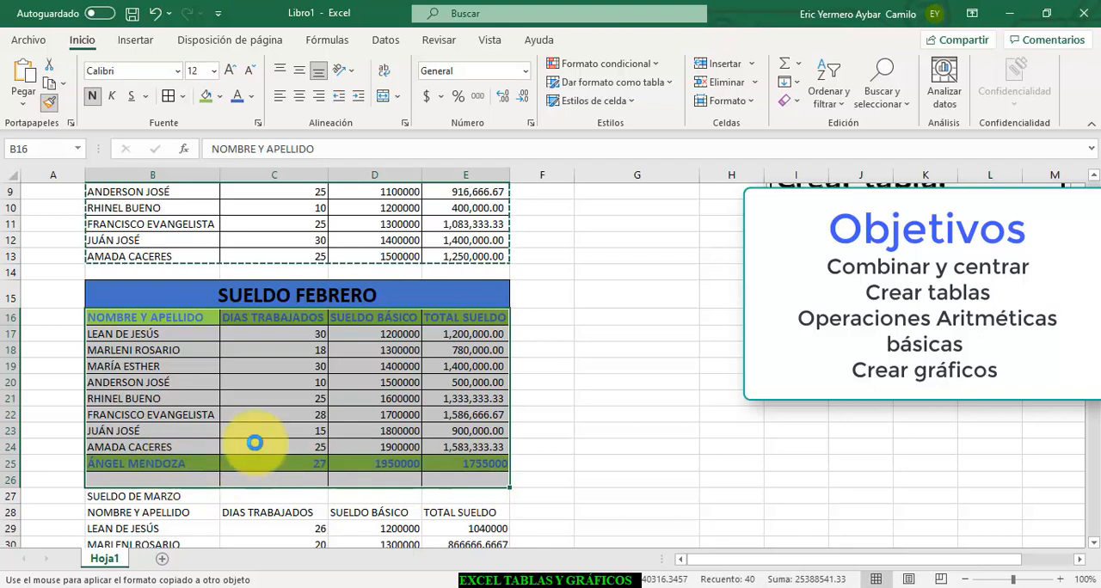
pyautogui.press('Escape')
# - Copy the formatting of the data row B24:E24 onto the last February row B25:E25
pyautogui.click(225, 430)
pyautogui.moveTo(96, 448); pyautogui.dragTo(459, 440)
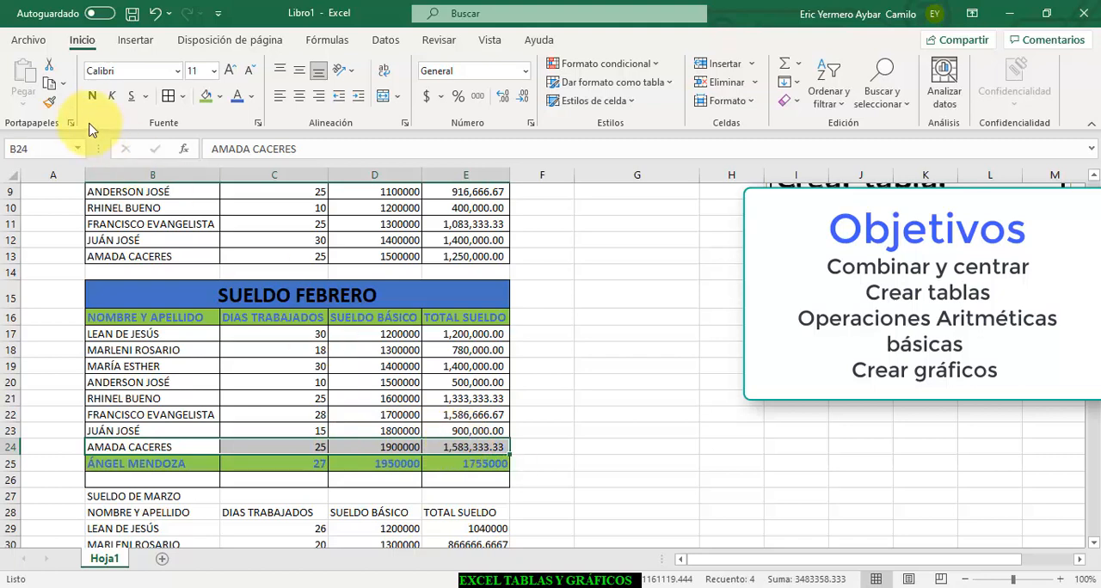
pyautogui.click(49, 103)
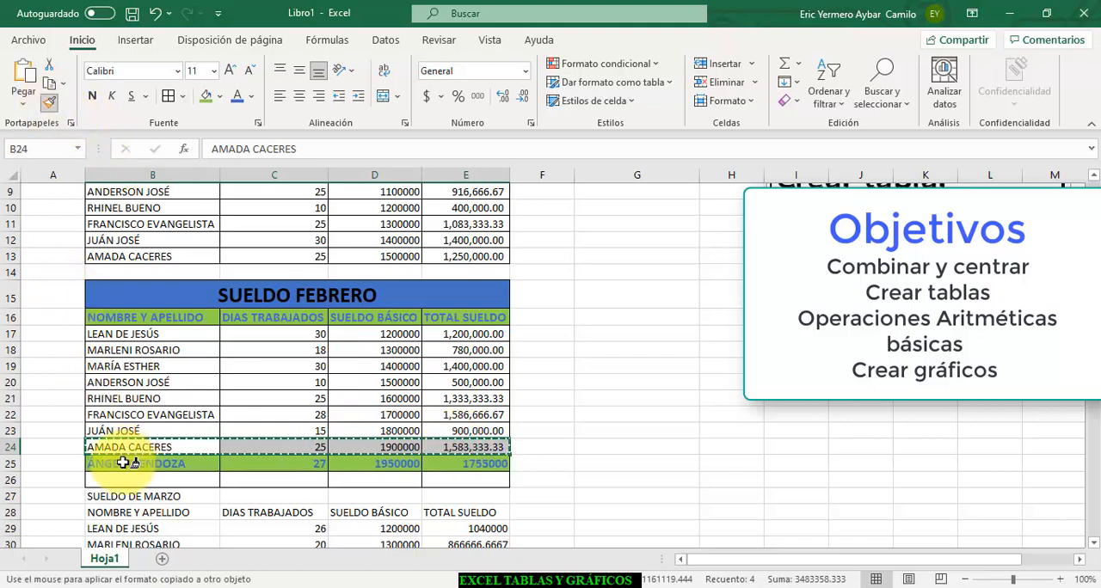
pyautogui.moveTo(129, 462)
pyautogui.mouseDown()
pyautogui.moveTo(502, 473)
pyautogui.moveTo(508, 459)
pyautogui.mouseUp()
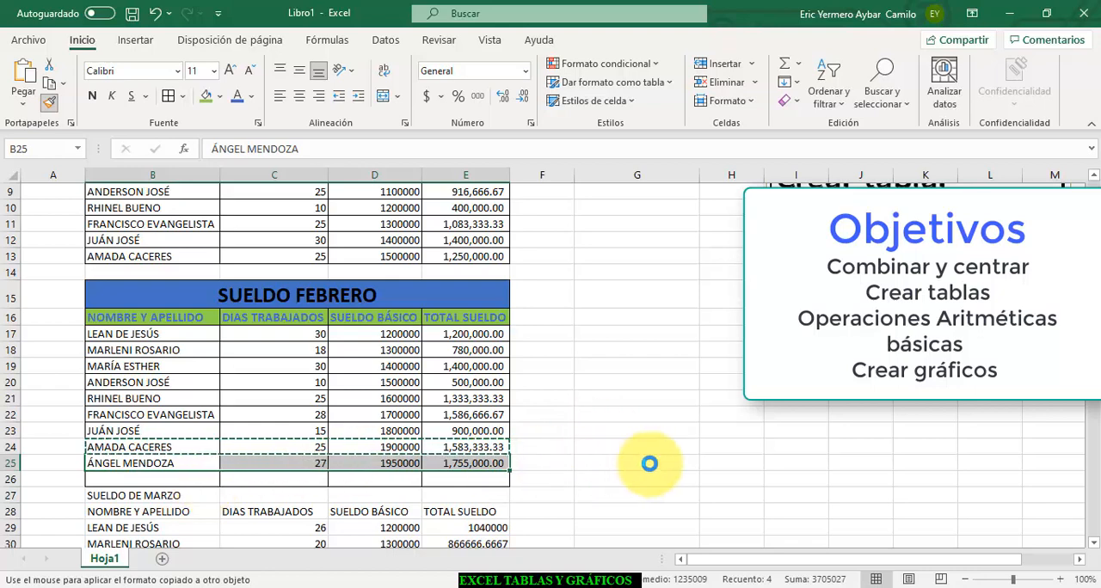
pyautogui.click(593, 465)
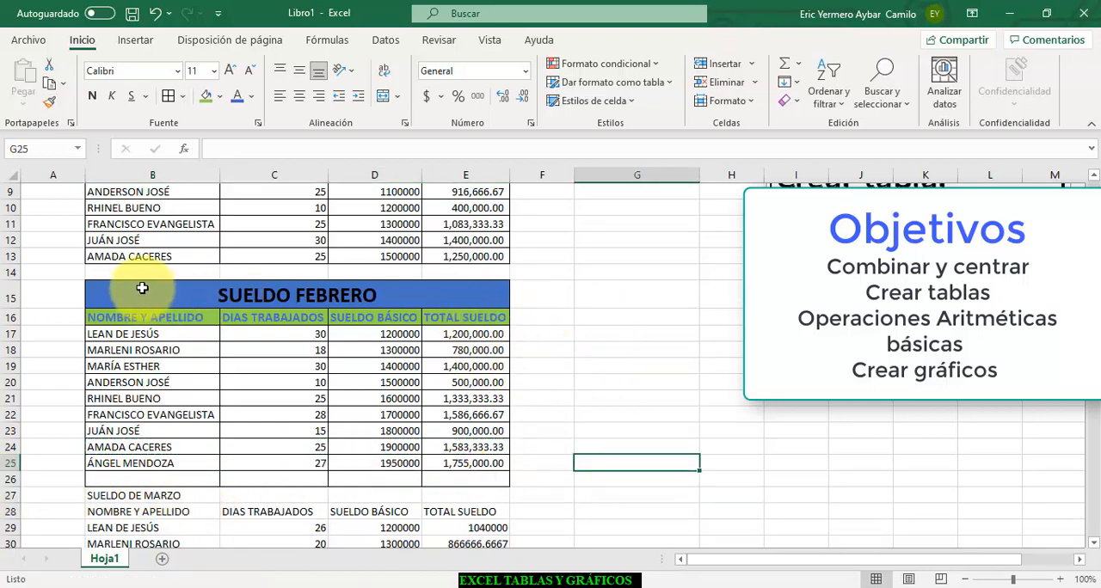
# - Copy the title, header and row formatting of the February table B15:E24 onto the March table B27:E36
pyautogui.moveTo(142, 288); pyautogui.dragTo(359, 454)
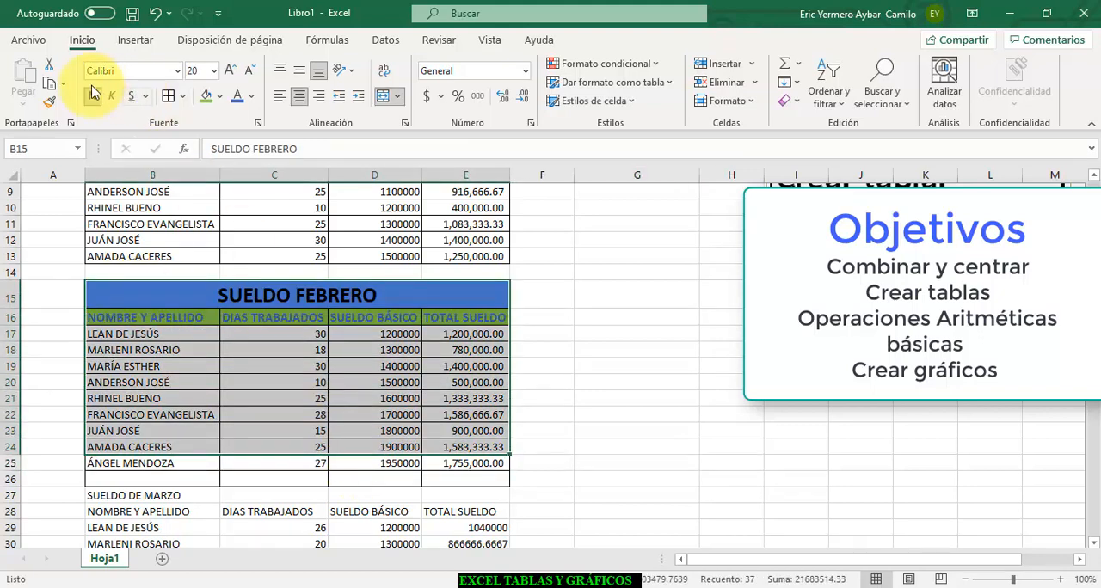
pyautogui.click(49, 103)
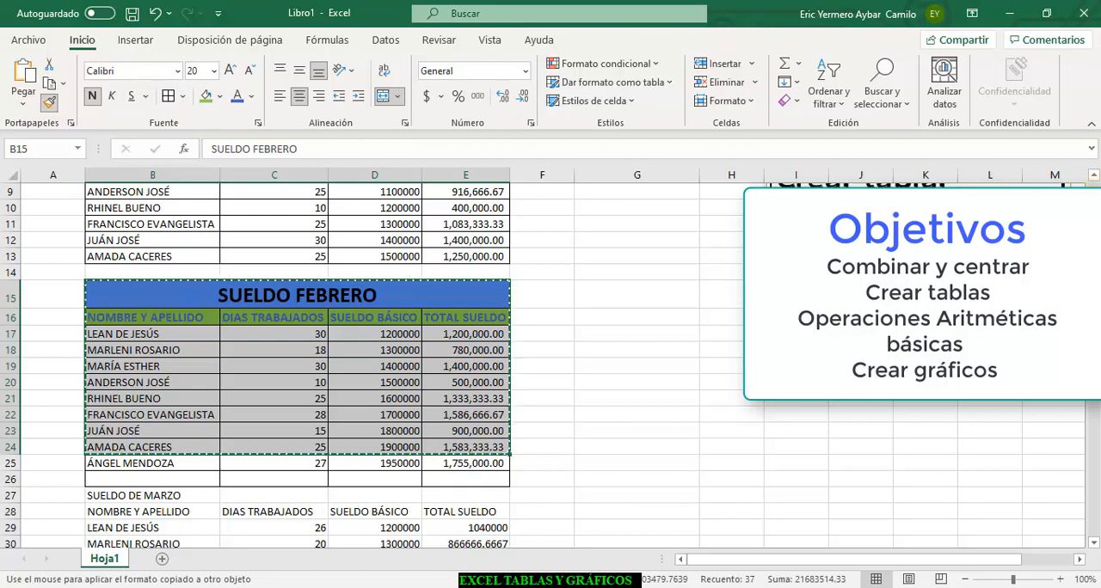
pyautogui.scroll(-3, 219, 330)
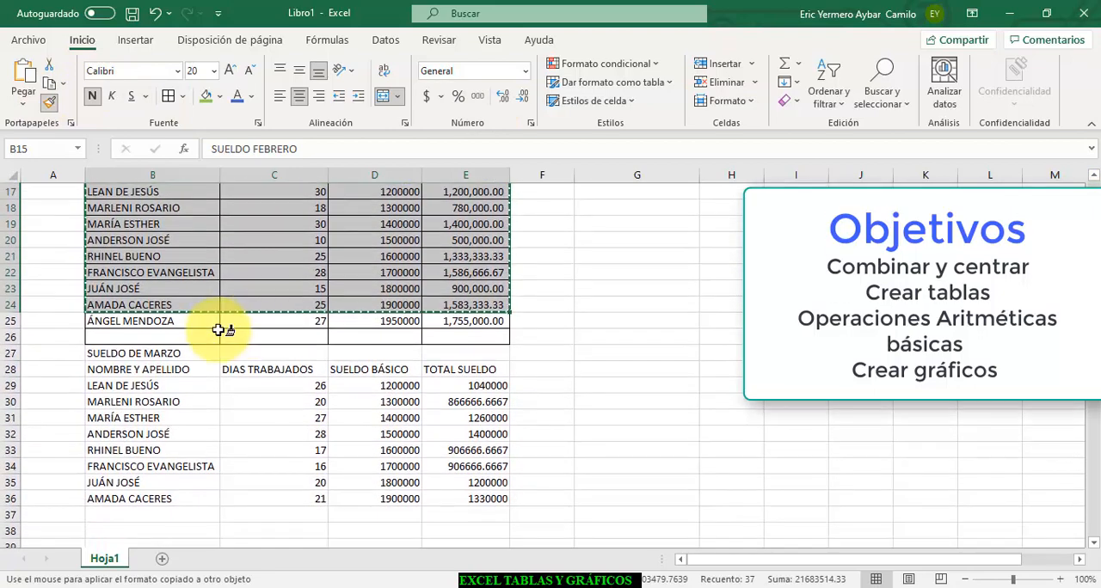
pyautogui.moveTo(94, 353)
pyautogui.mouseDown()
pyautogui.moveTo(155, 354)
pyautogui.moveTo(430, 422)
pyautogui.moveTo(491, 484)
pyautogui.moveTo(480, 497)
pyautogui.mouseUp()
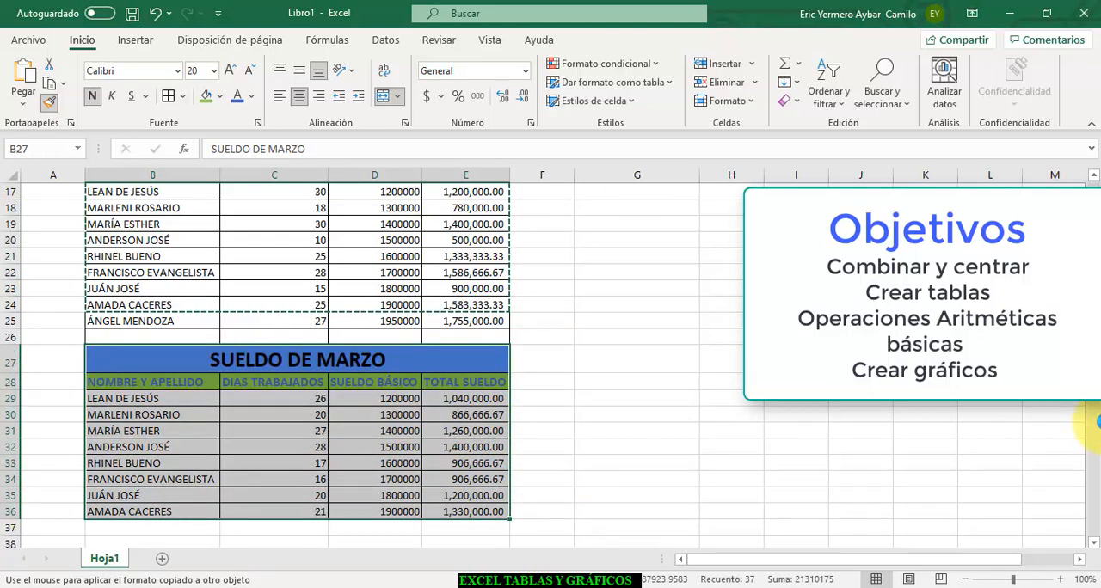
pyautogui.press('Escape')
# - Insert an empty clustered column chart from blank cell G10 and place it beside the January table, starting at column G
pyautogui.scroll(5, 551, 361)
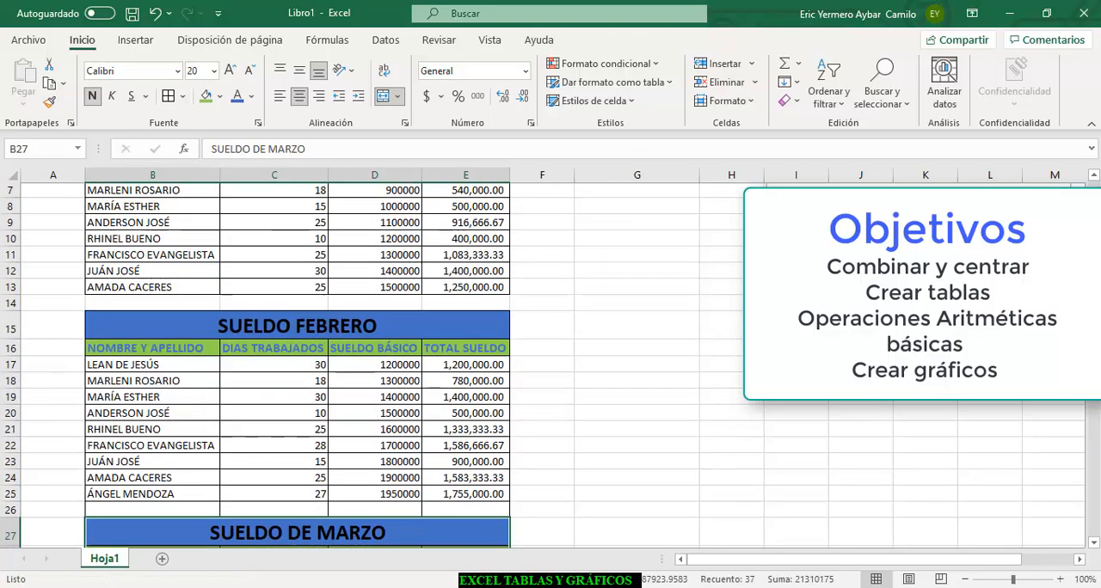
pyautogui.scroll(-1, 628, 319)
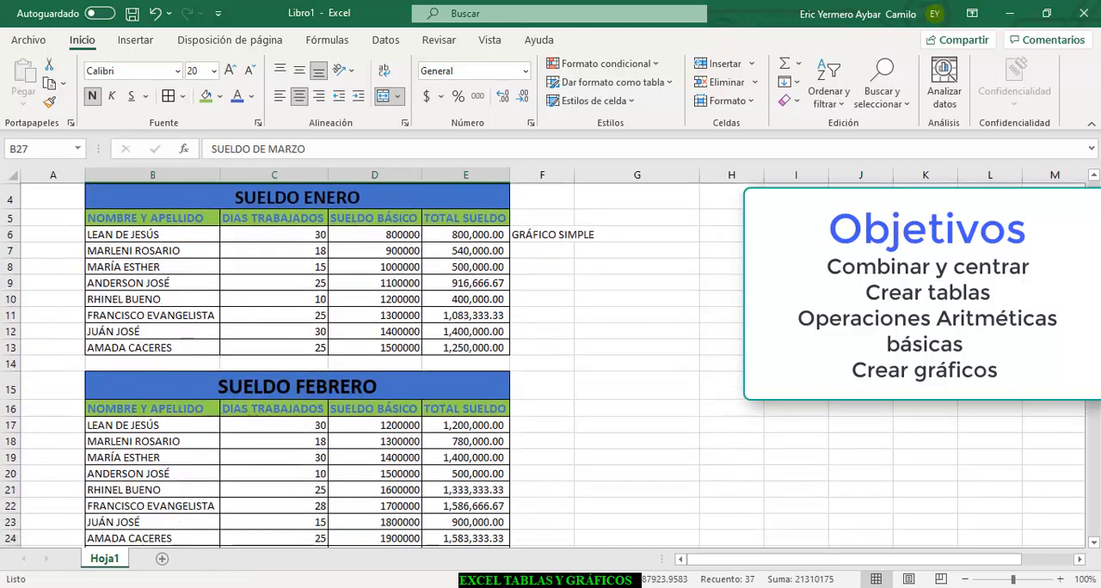
pyautogui.click(610, 298)
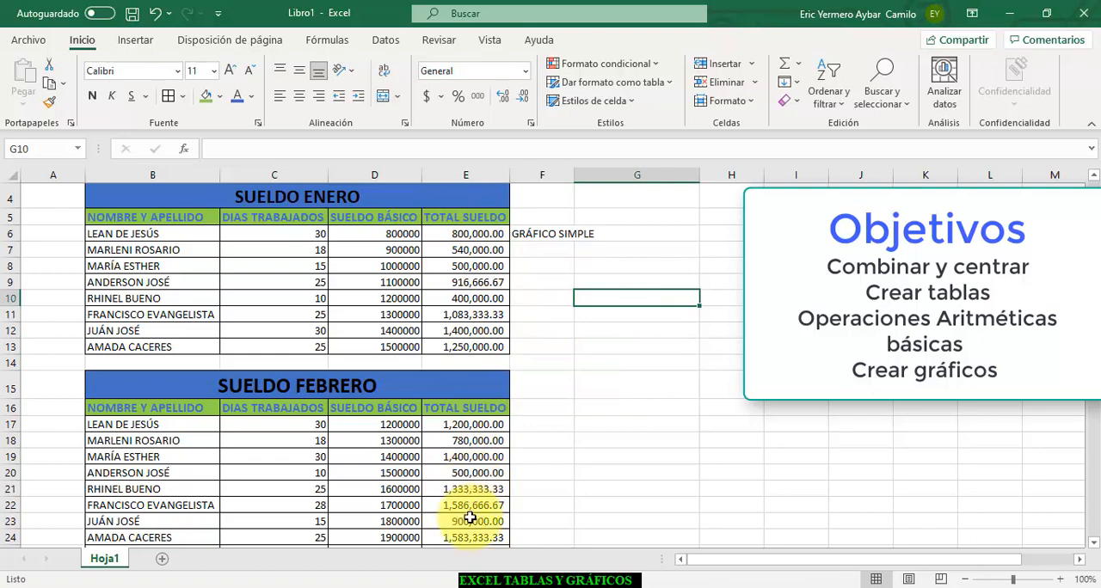
pyautogui.scroll(-4, 484, 448)
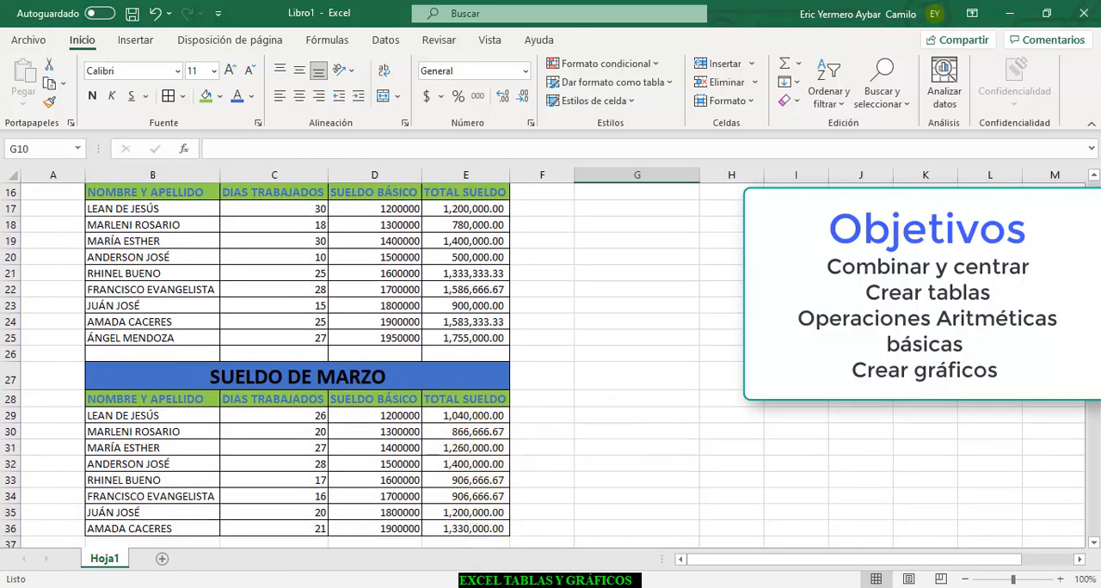
pyautogui.moveTo(1093, 293); pyautogui.dragTo(1093, 195)
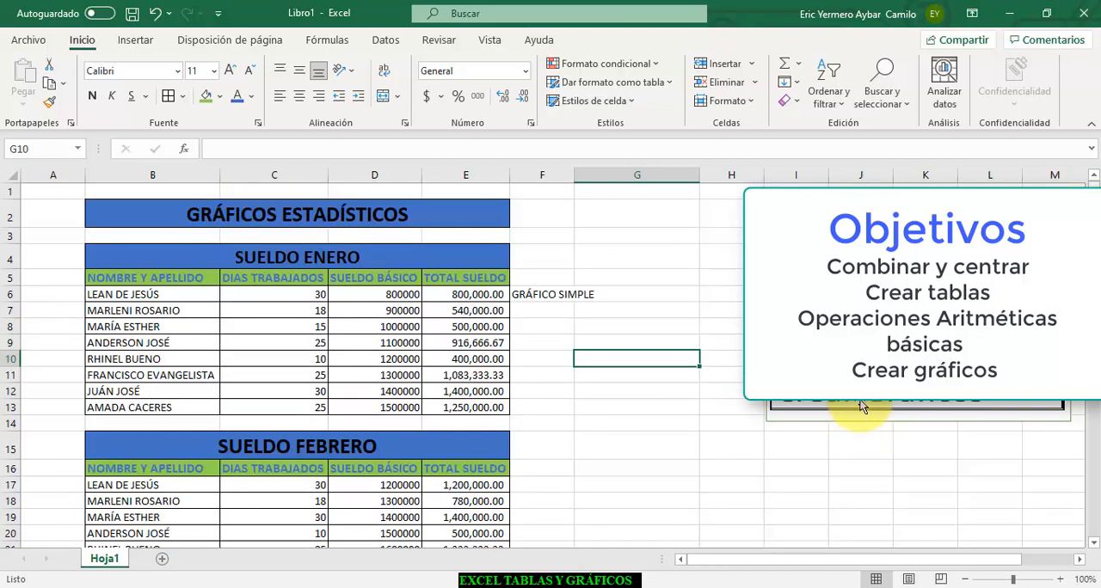
pyautogui.click(135, 40)
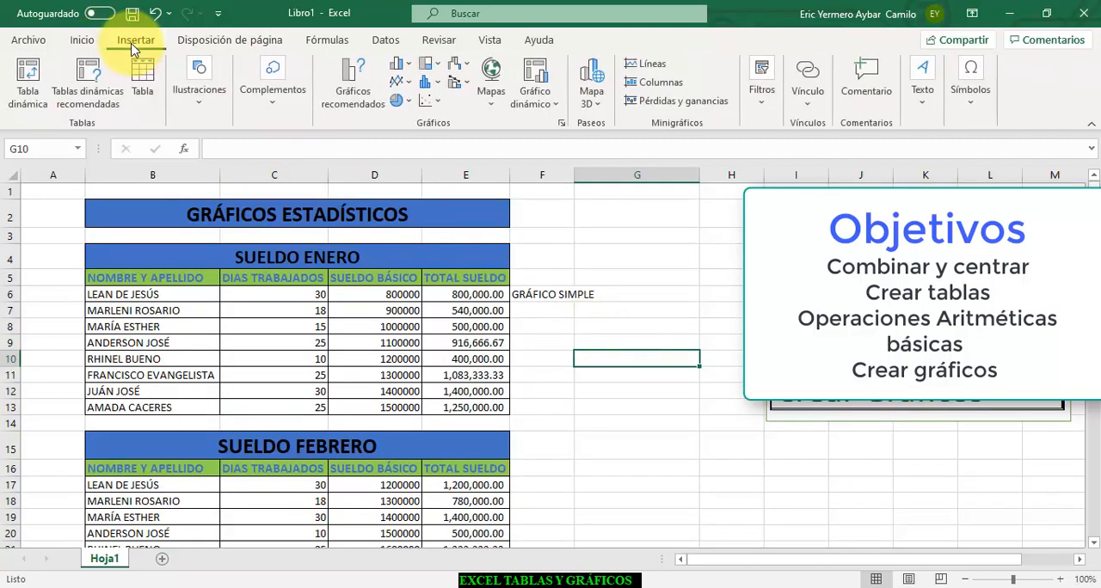
pyautogui.click(401, 65)
pyautogui.click(420, 121)
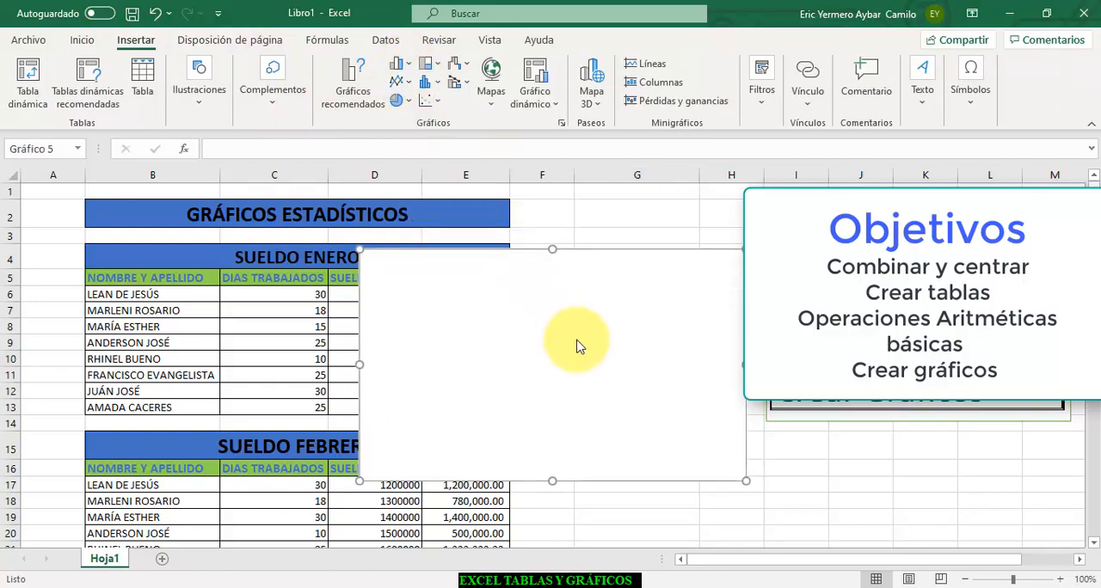
pyautogui.moveTo(531, 334); pyautogui.dragTo(737, 327)
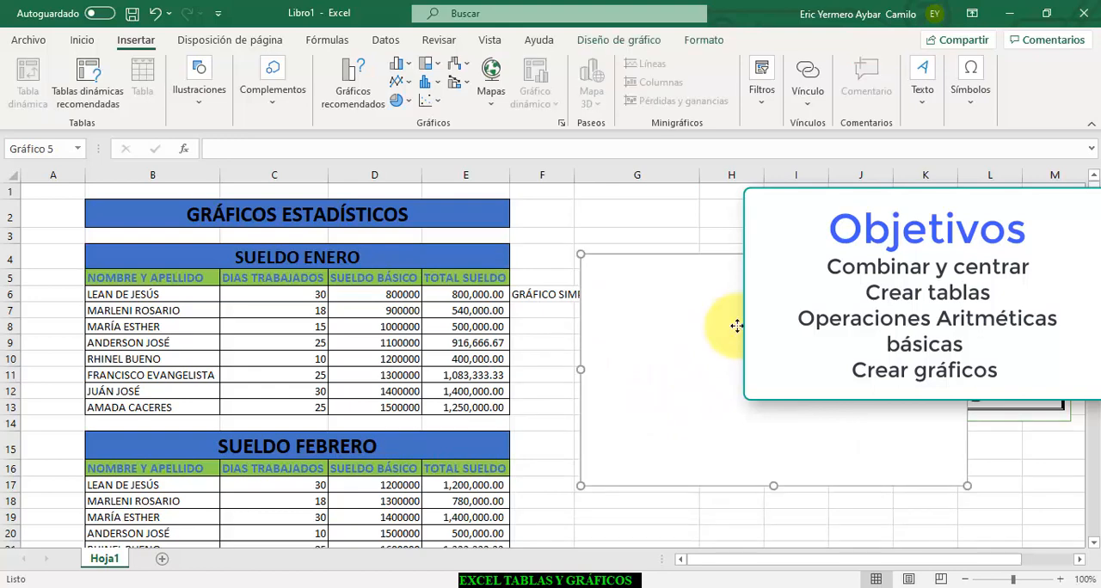
# - Set the chart's data range to the January table data B6:E13 on Hoja1
pyautogui.rightClick(738, 326)
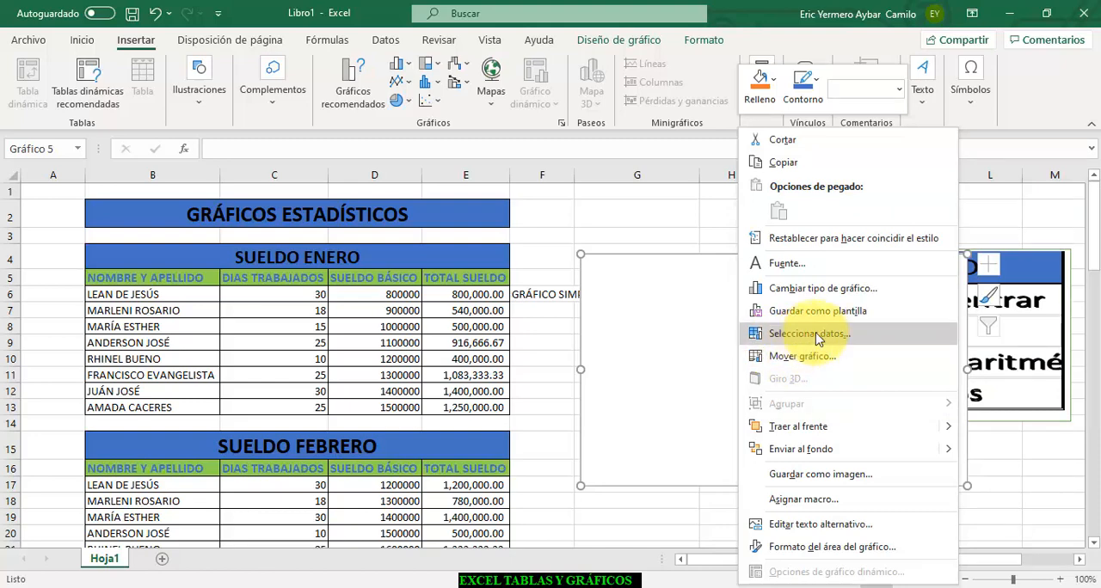
pyautogui.click(809, 336)
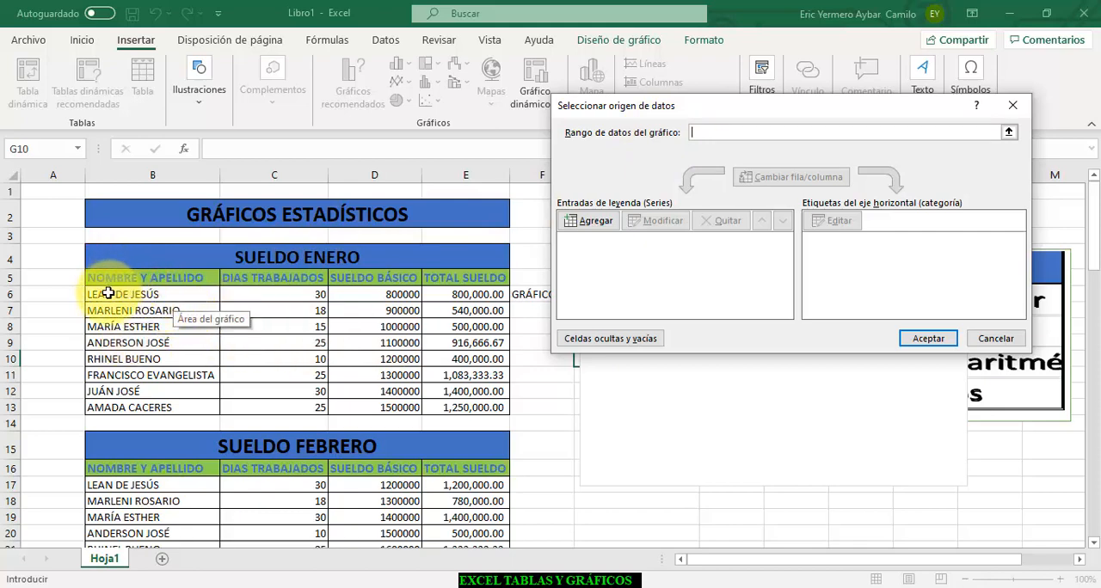
pyautogui.moveTo(108, 293); pyautogui.dragTo(475, 405)
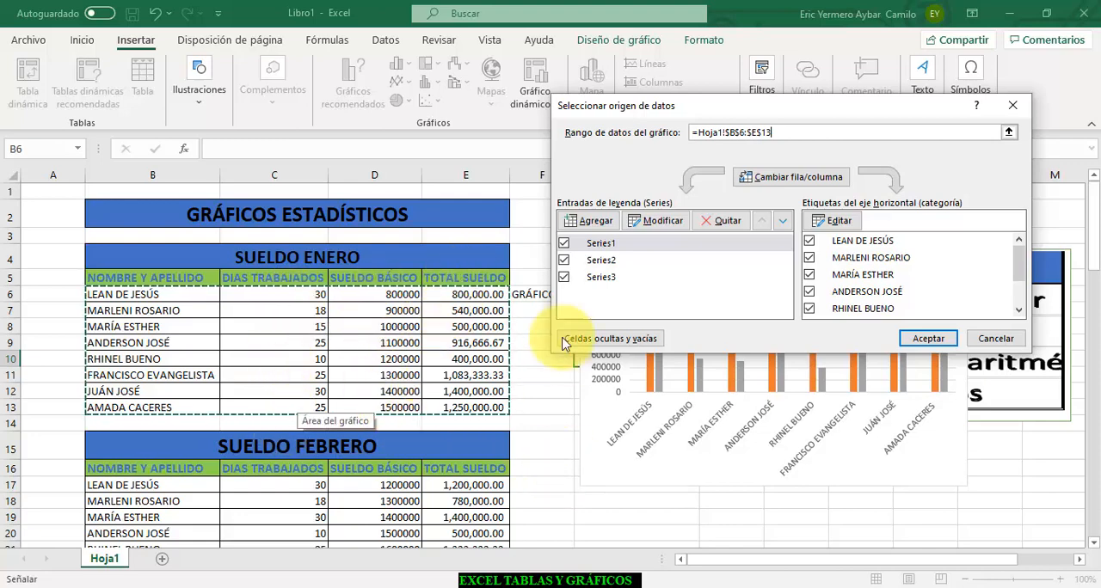
# - Remove Series1 and Series2 from the chart data, keeping only the January total salary series
pyautogui.click(722, 221)
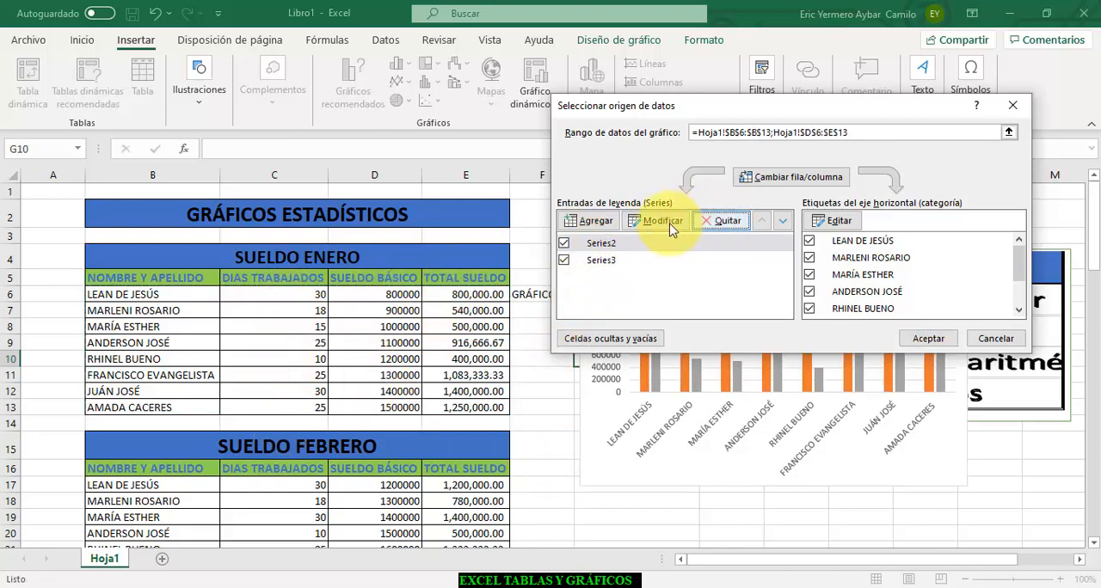
pyautogui.click(614, 244)
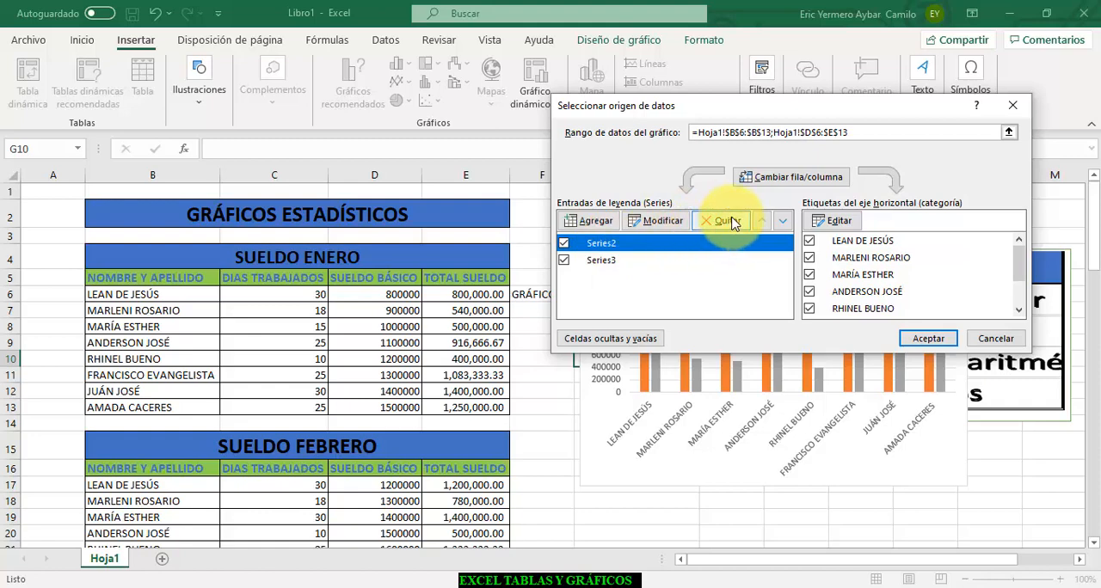
pyautogui.click(725, 221)
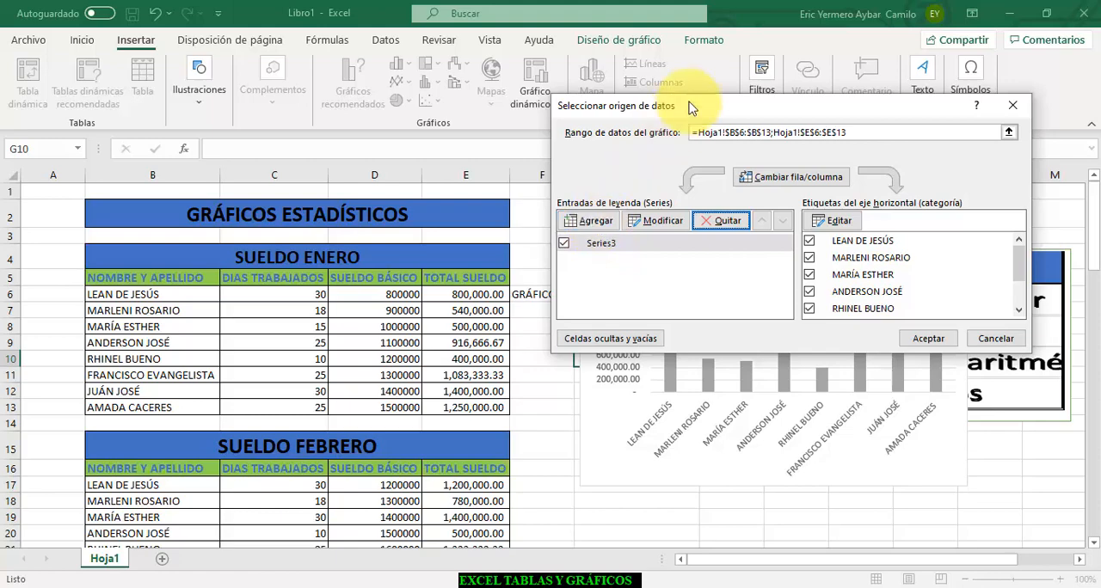
pyautogui.moveTo(722, 108); pyautogui.dragTo(177, 112)
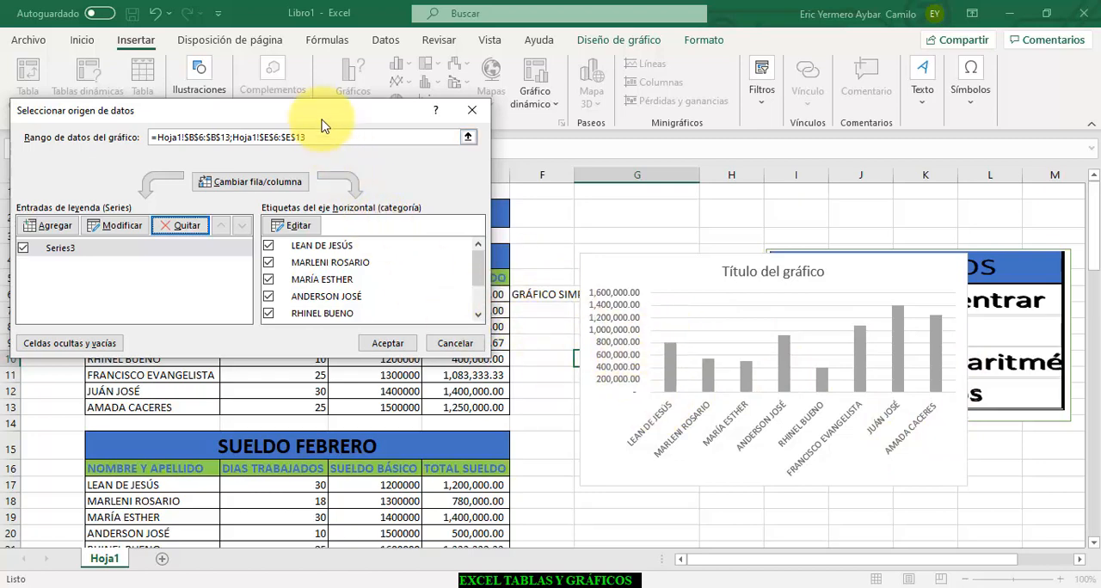
pyautogui.moveTo(323, 127); pyautogui.dragTo(823, 148)
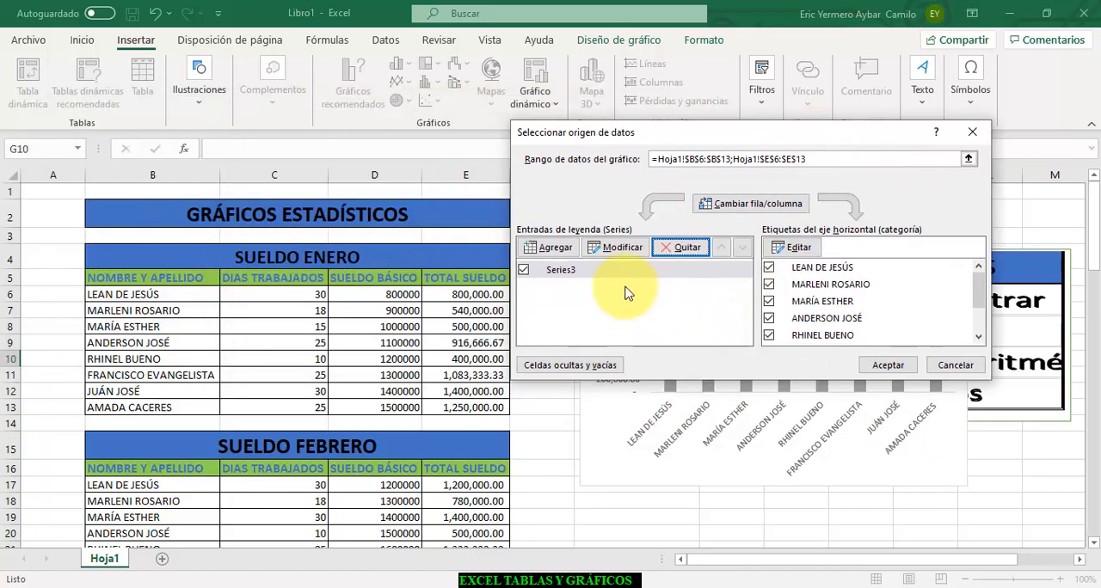
# - Add a chart series named FEBRERO with the February total salaries E17:E25 as its values
pyautogui.click(555, 249)
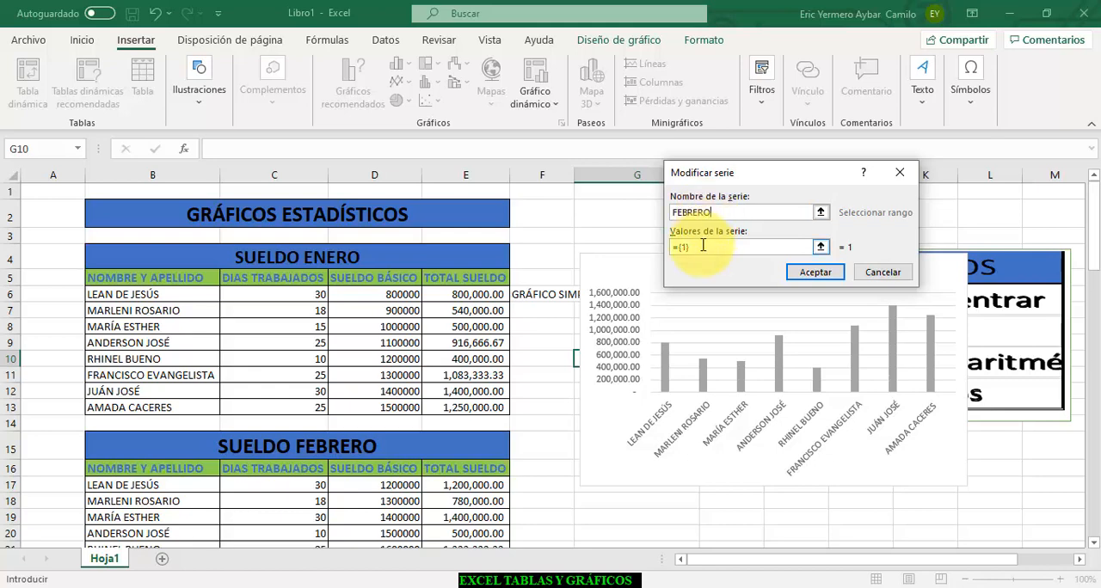
pyautogui.click(703, 246)
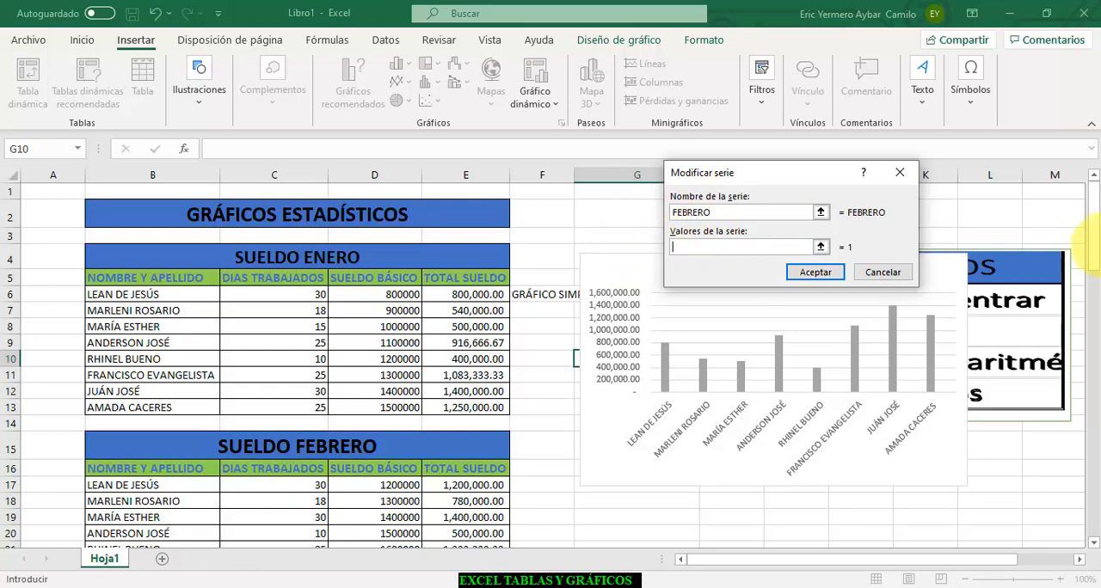
pyautogui.moveTo(1095, 244); pyautogui.dragTo(1095, 276)
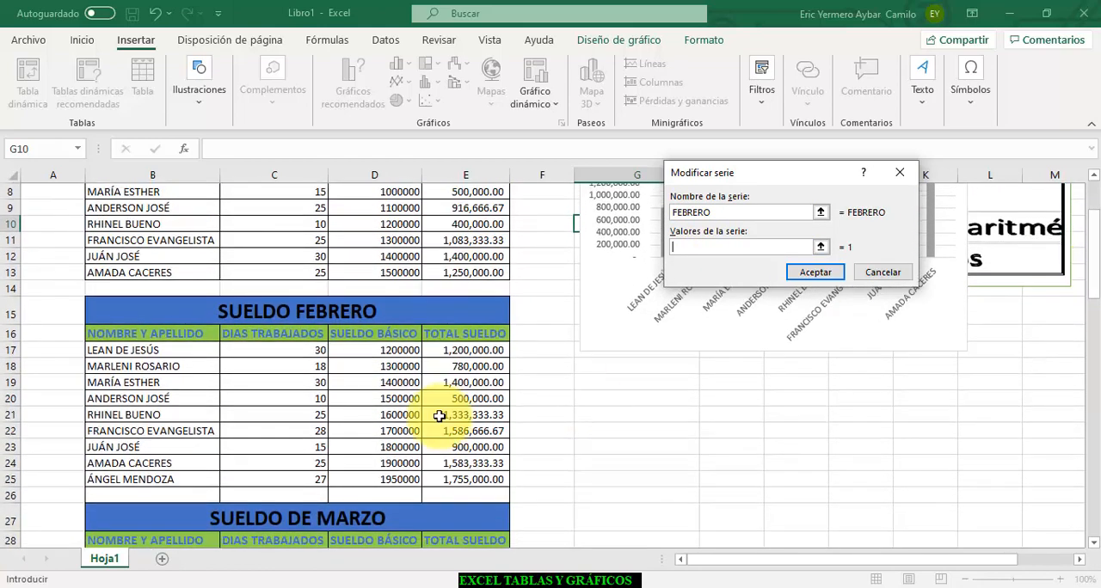
pyautogui.moveTo(439, 350); pyautogui.dragTo(453, 481)
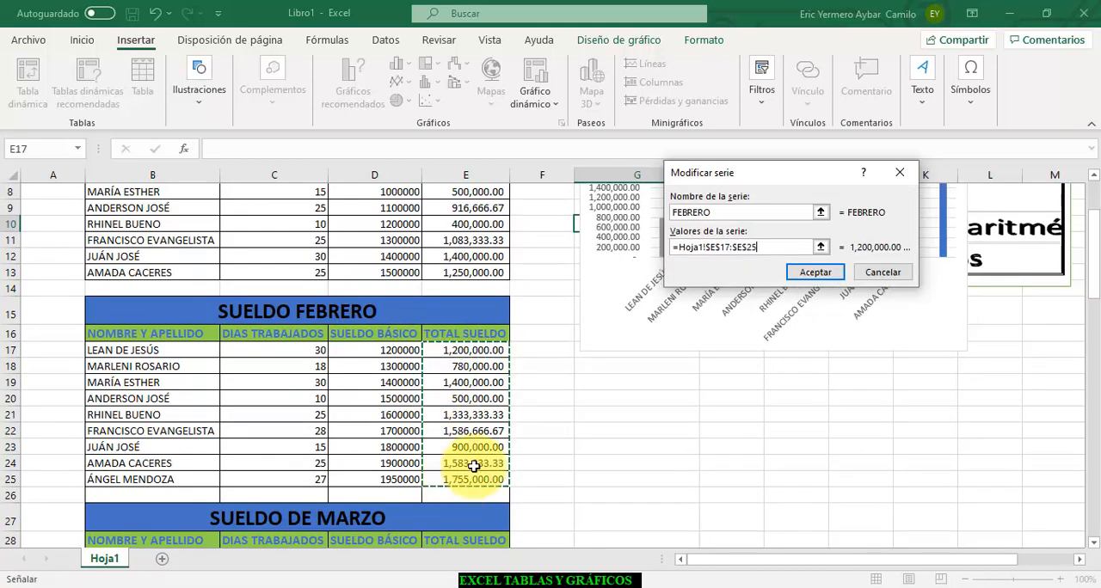
pyautogui.click(815, 273)
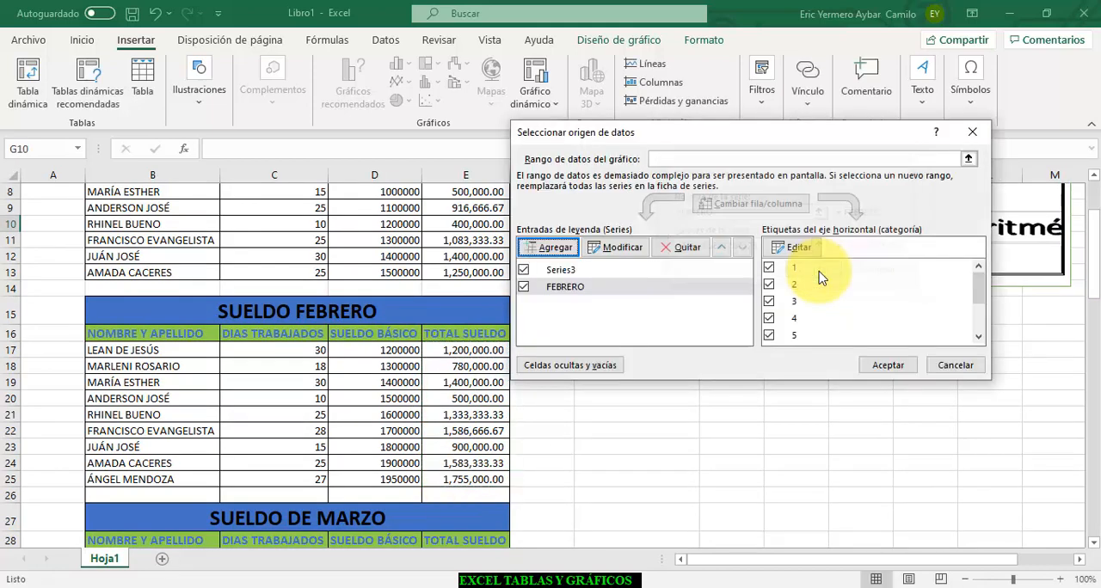
# - Rename Series3 in the chart data as ENERO
pyautogui.click(582, 270)
pyautogui.click(617, 247)
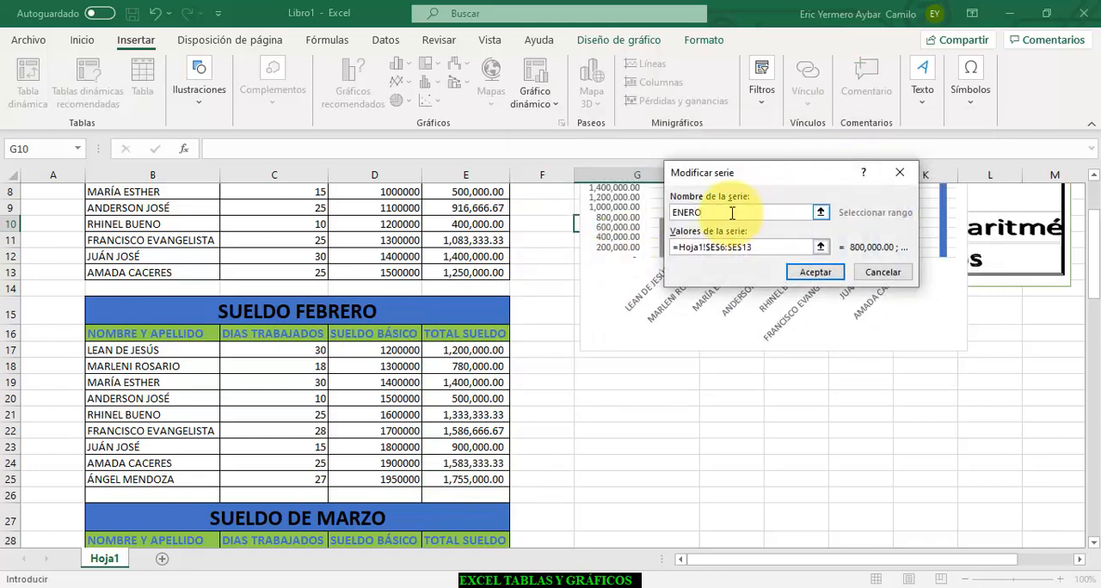
pyautogui.click(815, 273)
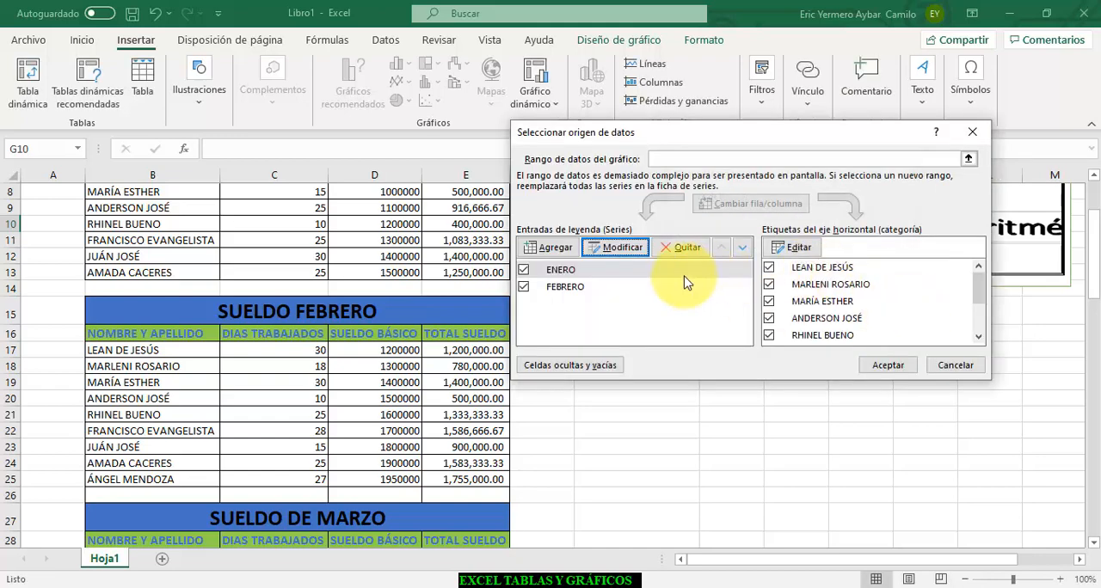
# - Add a chart series named MARZO with the March total salaries E29:E36 as its values
pyautogui.click(543, 248)
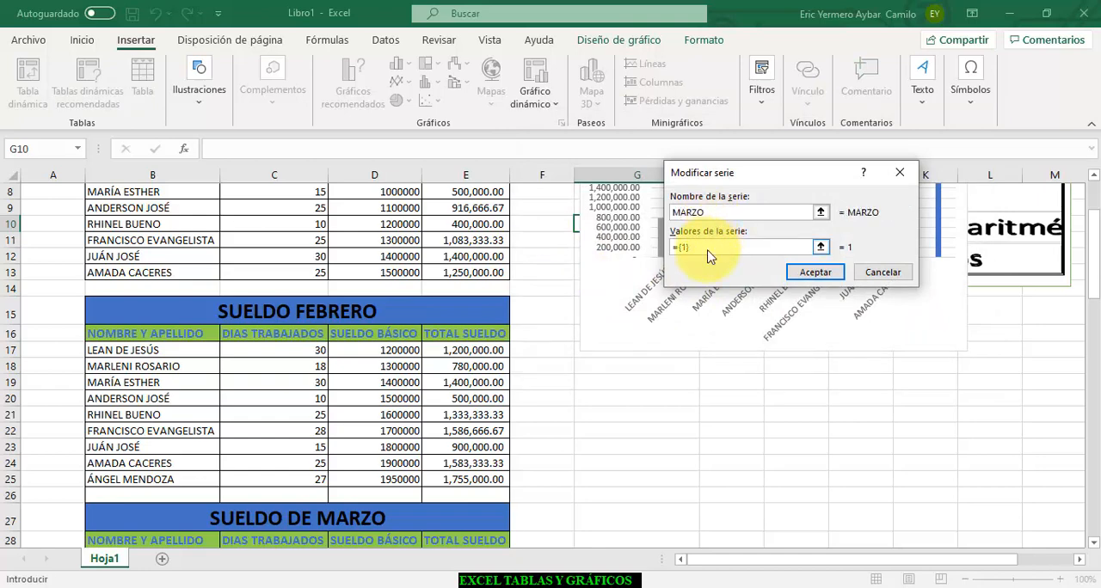
pyautogui.moveTo(711, 257); pyautogui.dragTo(653, 250)
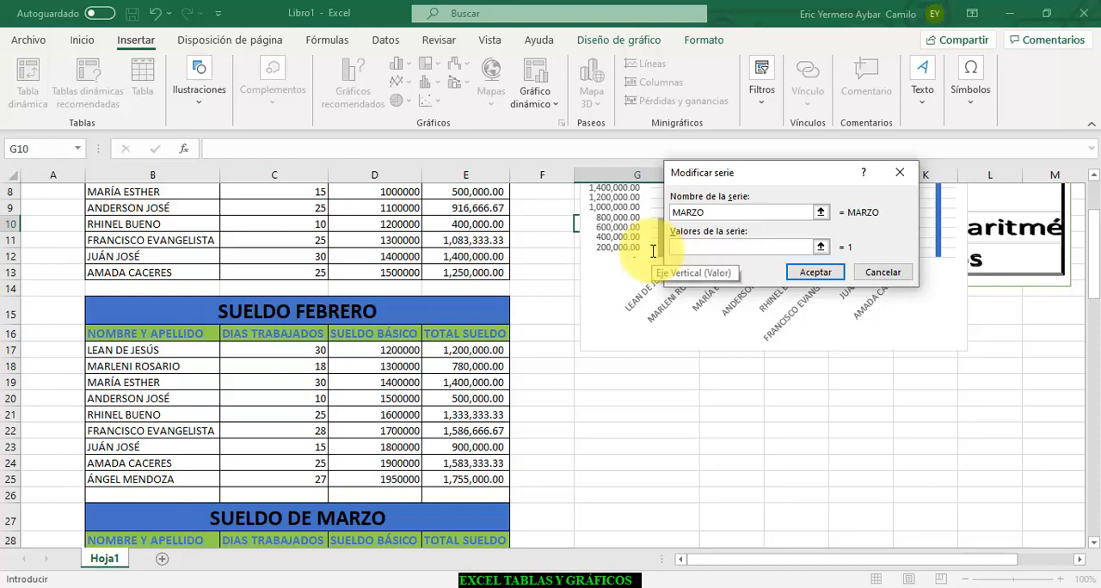
pyautogui.moveTo(1096, 237); pyautogui.dragTo(1095, 284)
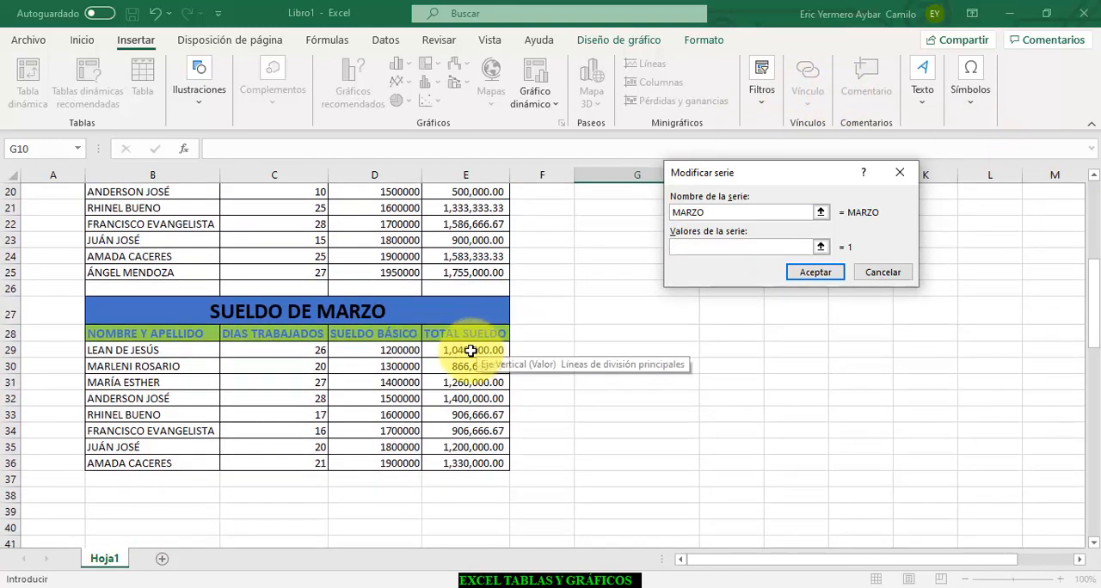
pyautogui.moveTo(467, 350); pyautogui.dragTo(480, 463)
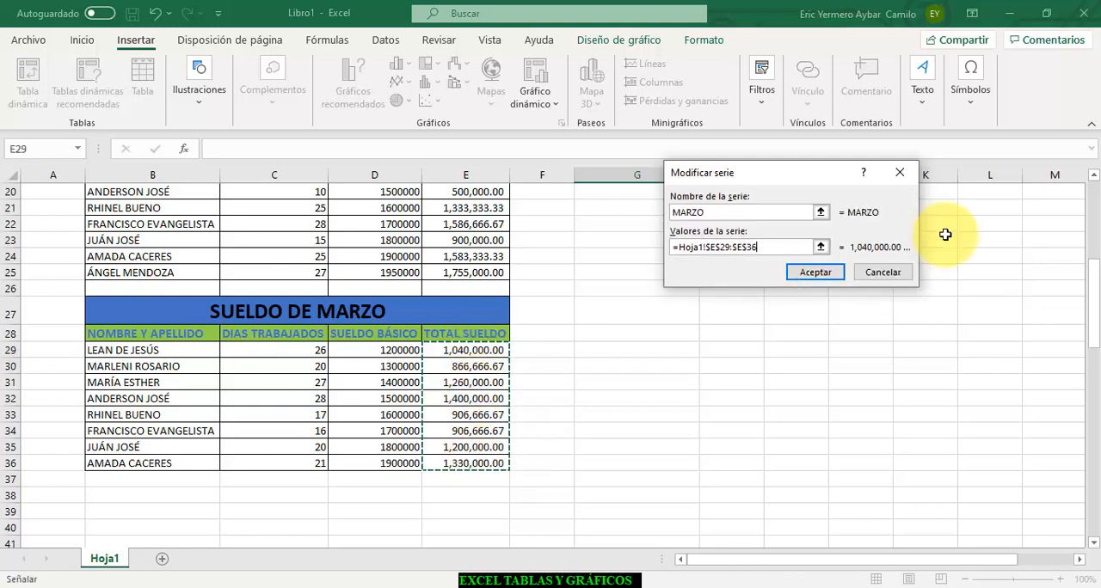
pyautogui.click(816, 272)
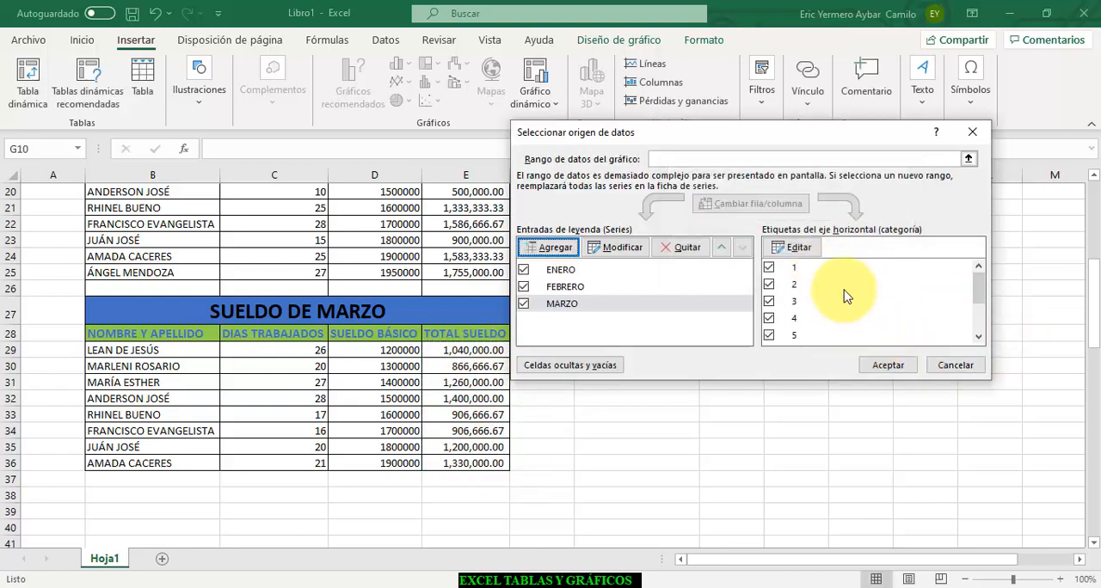
# - Set the horizontal axis labels for the MARZO series to the employee names in B29:B36
pyautogui.click(798, 248)
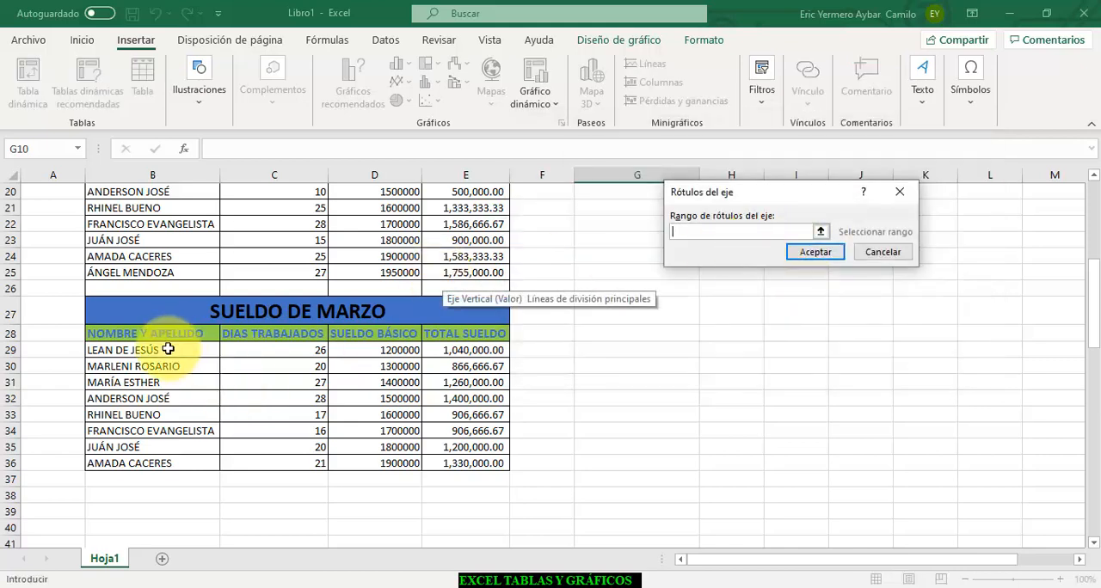
pyautogui.moveTo(168, 349); pyautogui.dragTo(170, 459)
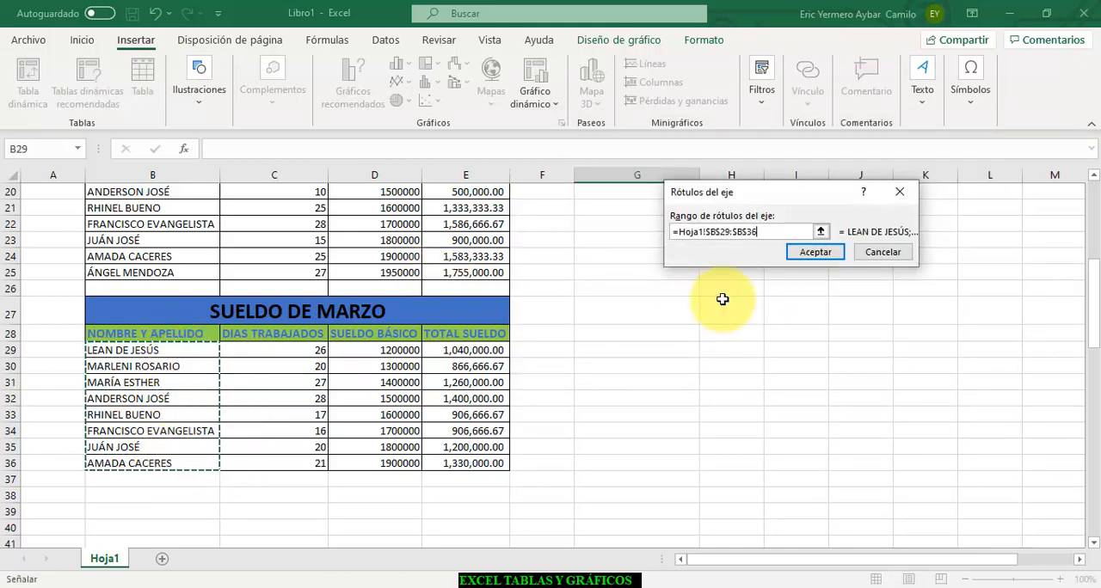
pyautogui.click(804, 251)
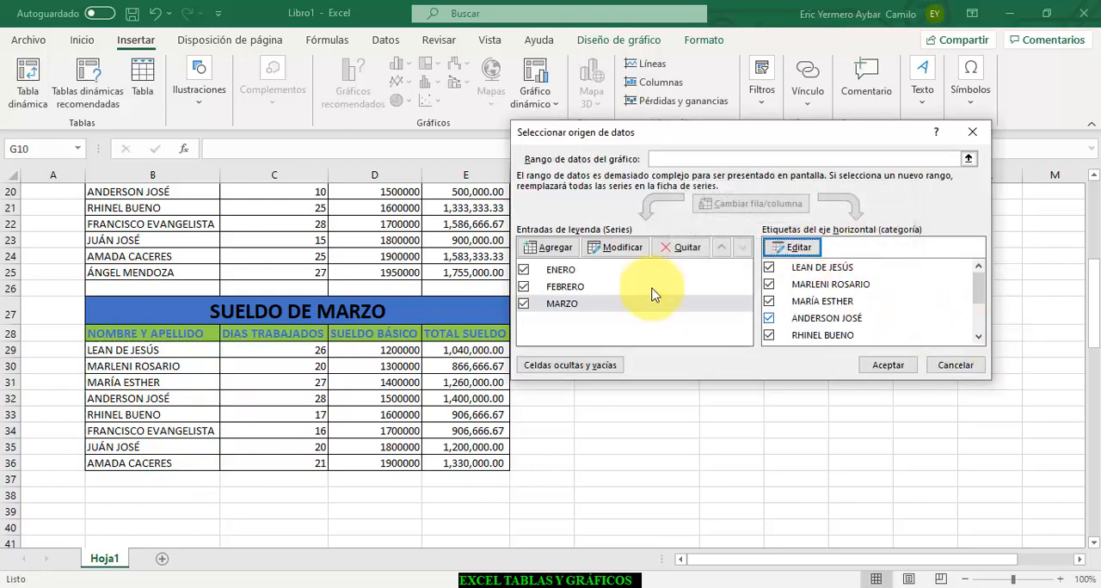
# - Set the horizontal axis labels for the FEBRERO series to the names in B17:B25 and apply the chart's data source changes
pyautogui.click(564, 272)
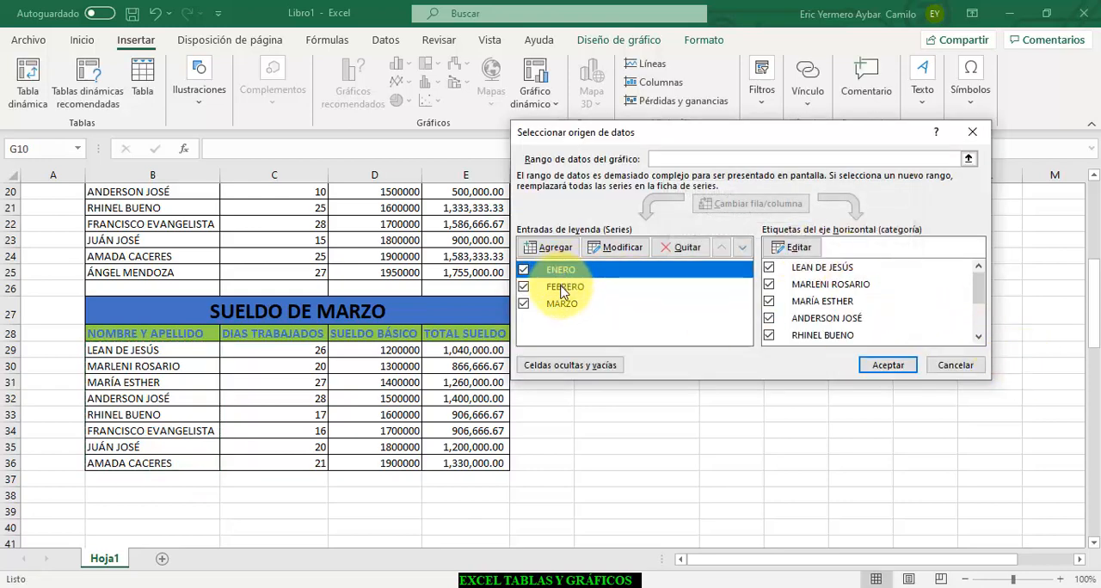
pyautogui.click(563, 289)
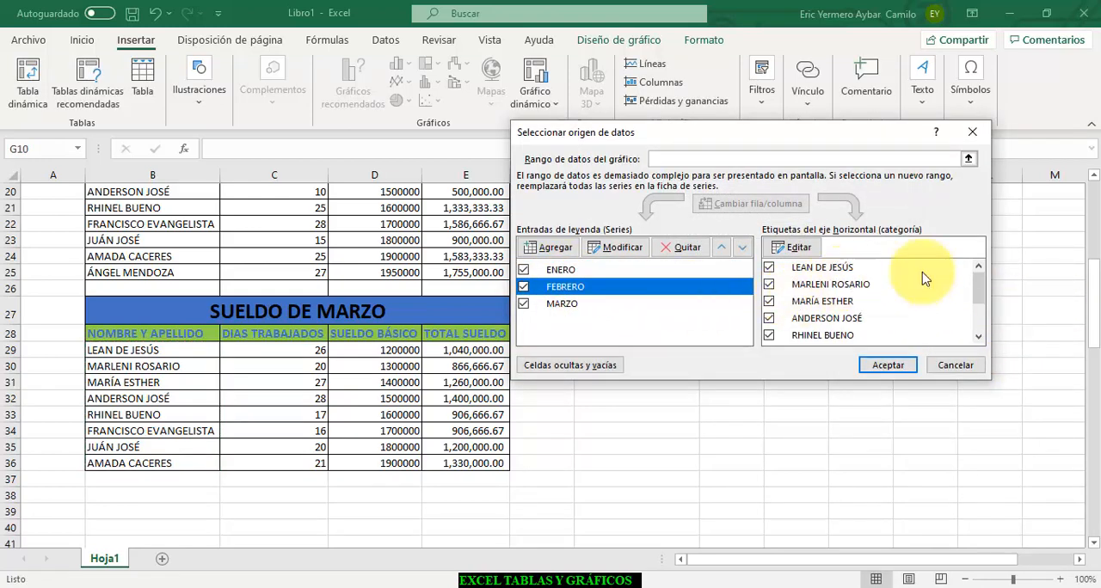
pyautogui.click(794, 247)
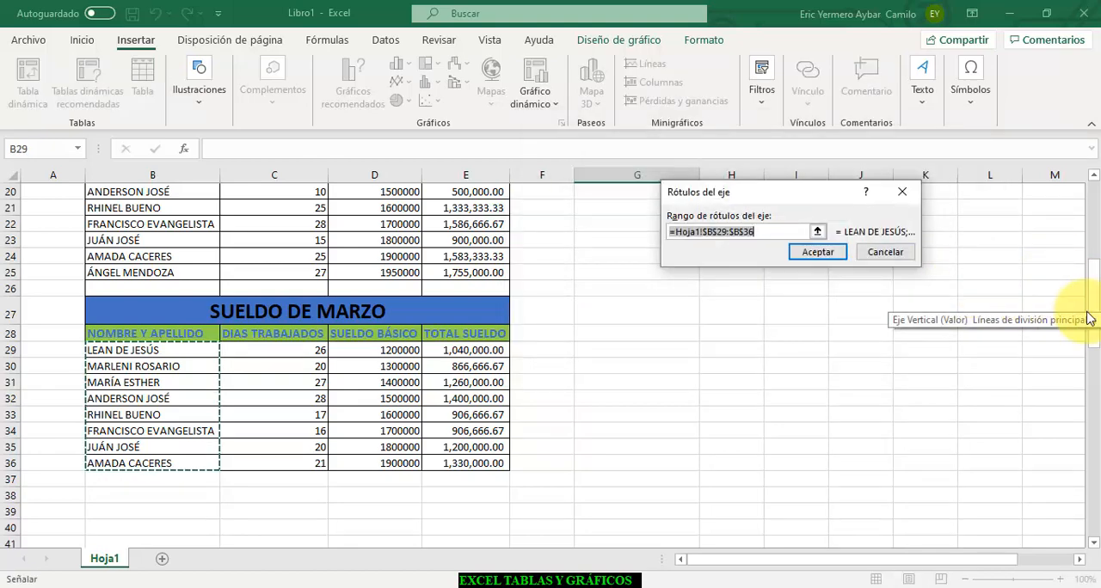
pyautogui.moveTo(1096, 311); pyautogui.dragTo(1095, 292)
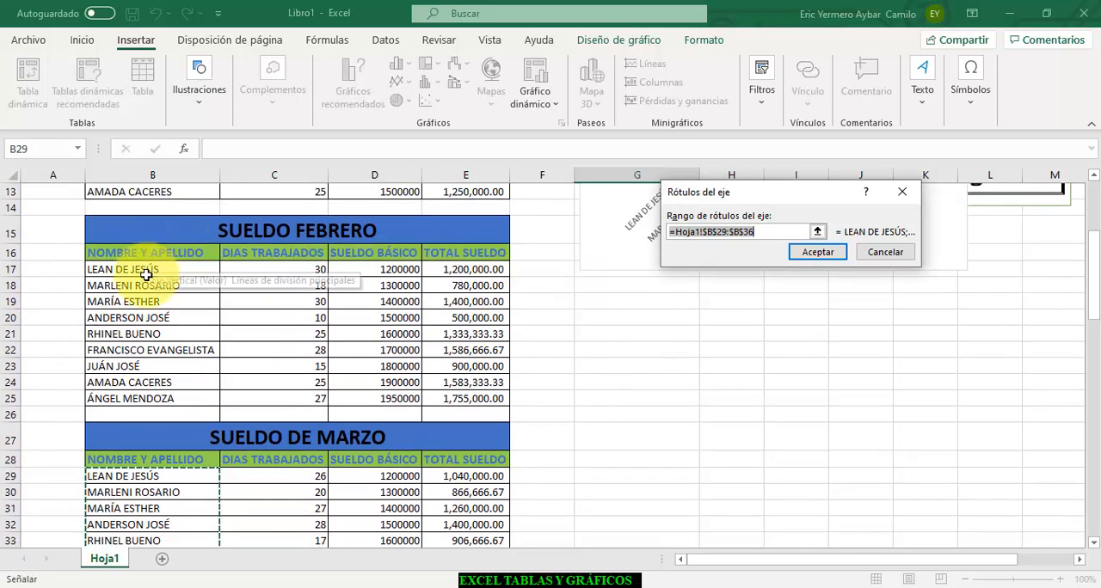
pyautogui.moveTo(147, 269); pyautogui.dragTo(147, 398)
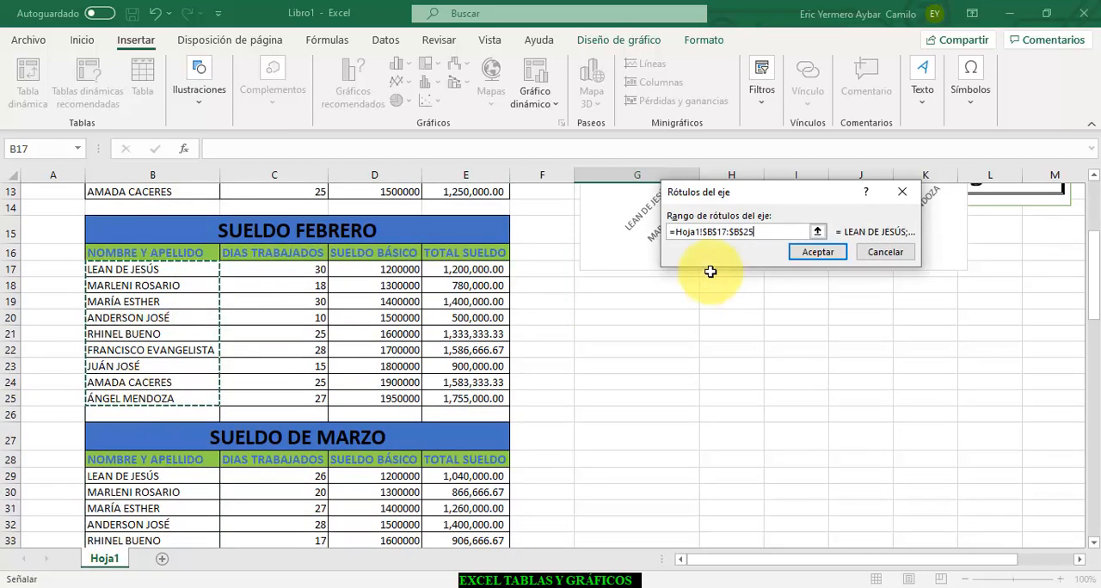
pyautogui.click(818, 253)
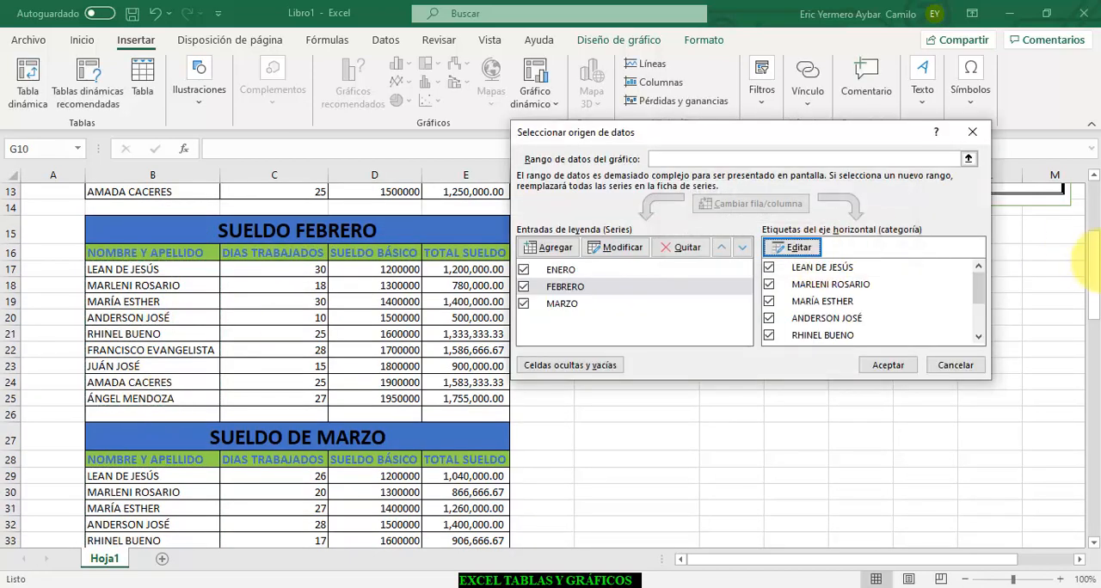
pyautogui.click(889, 368)
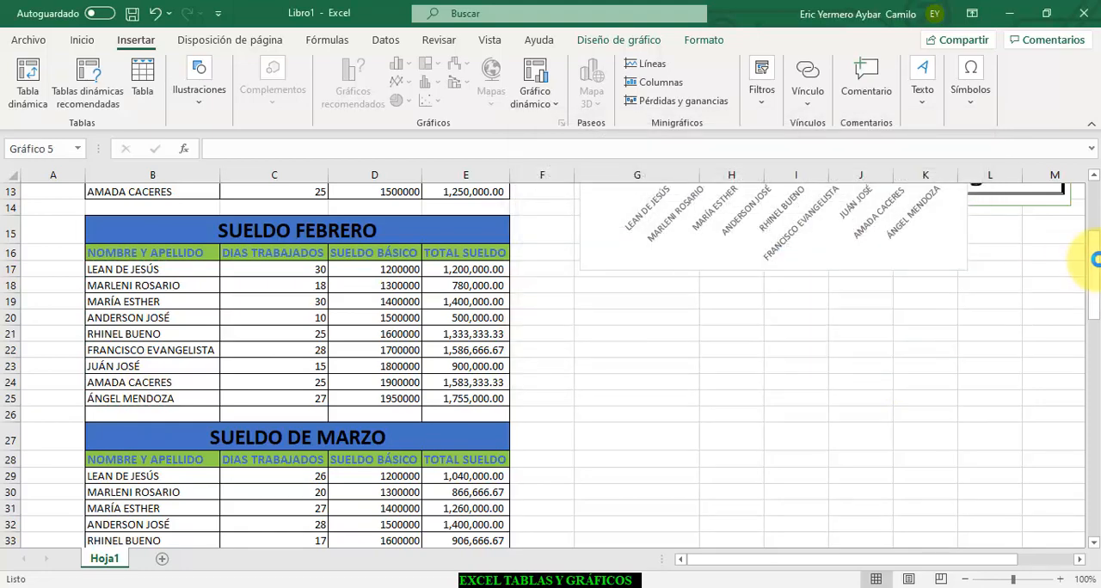
# - Enlarge the chart so it spans about columns F to M and reaches down to row 20
pyautogui.moveTo(1096, 275); pyautogui.dragTo(1096, 251)
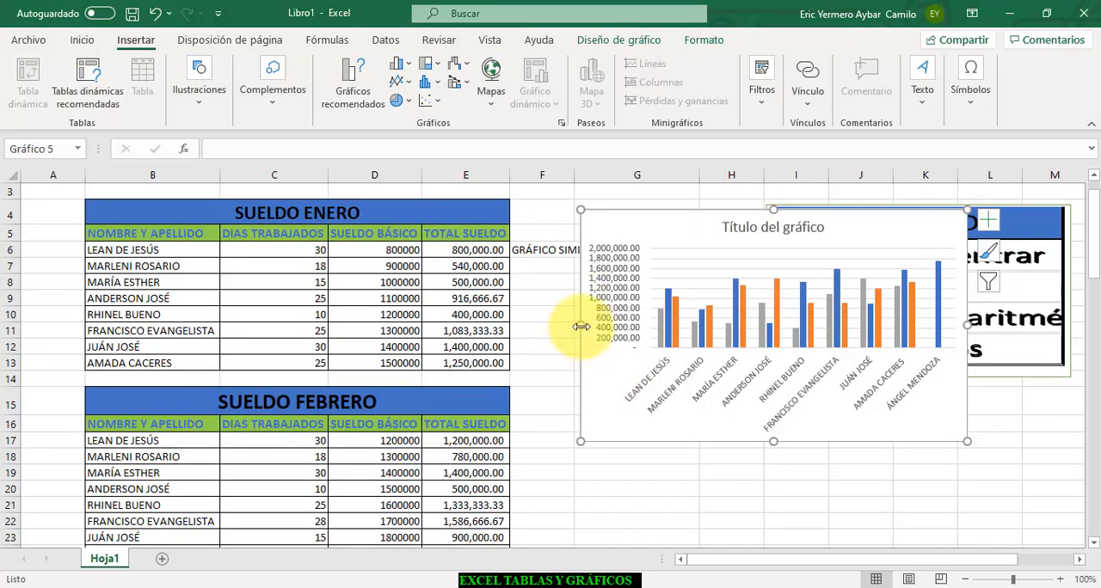
pyautogui.moveTo(582, 327); pyautogui.dragTo(514, 338)
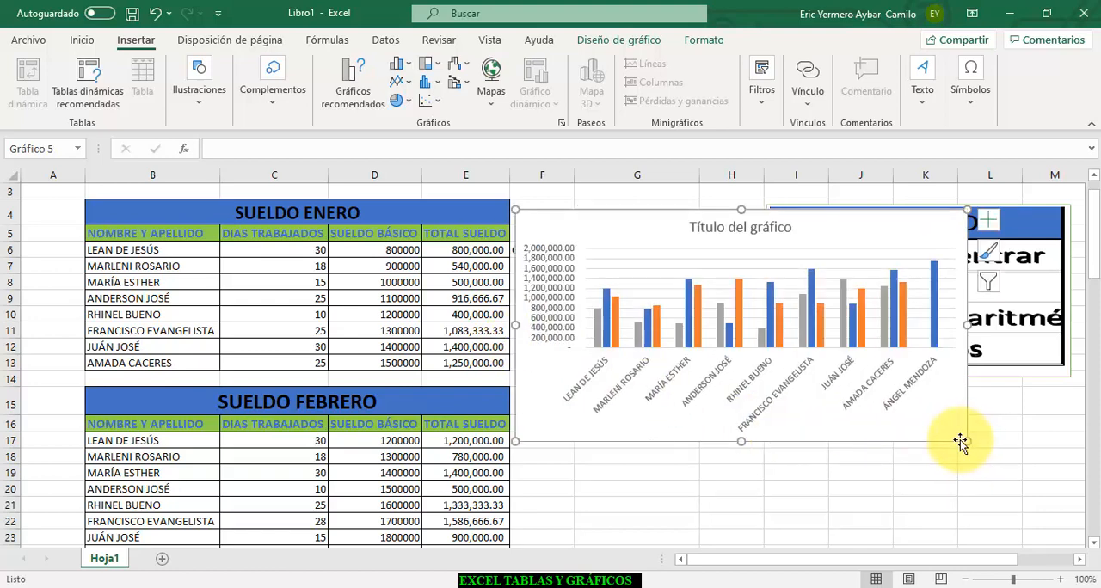
pyautogui.moveTo(965, 440); pyautogui.dragTo(1072, 493)
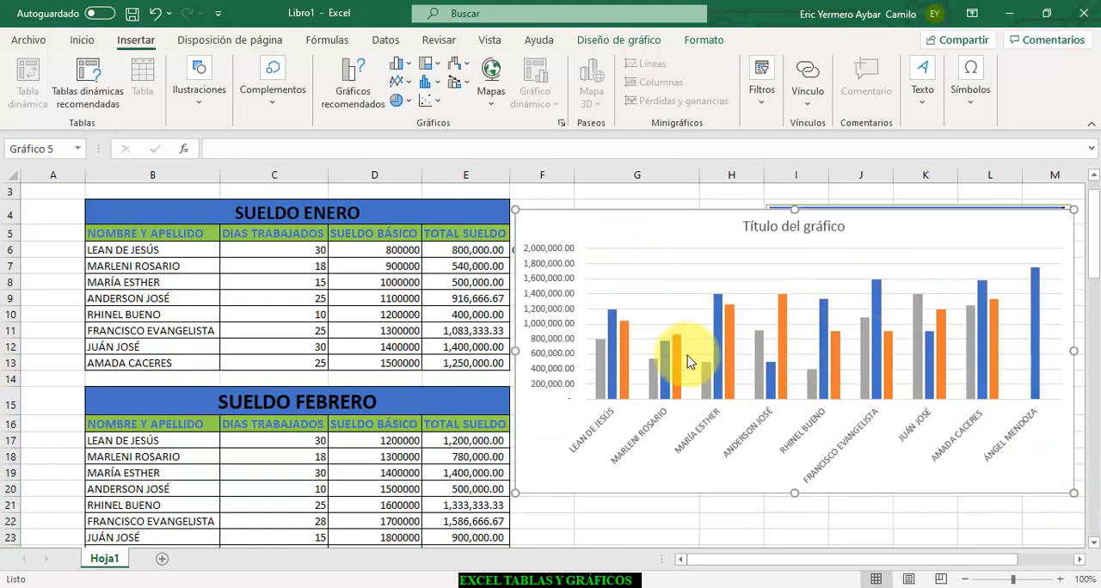
# - Apply the seventh preset chart style, with the hatched plot area, and widen the chart leftward into column C
pyautogui.click(633, 285)
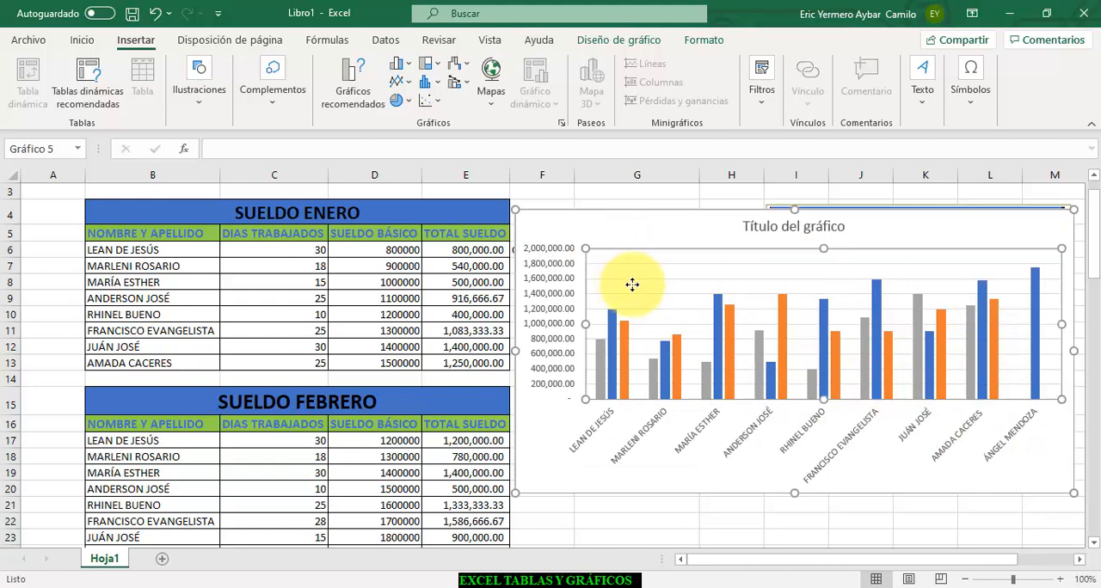
pyautogui.click(651, 43)
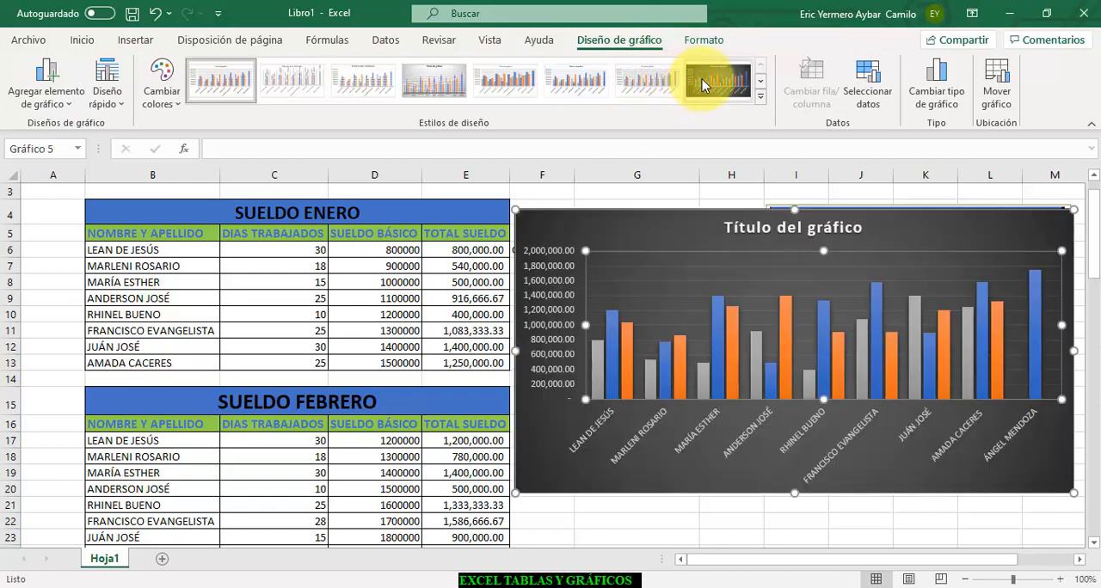
pyautogui.click(761, 101)
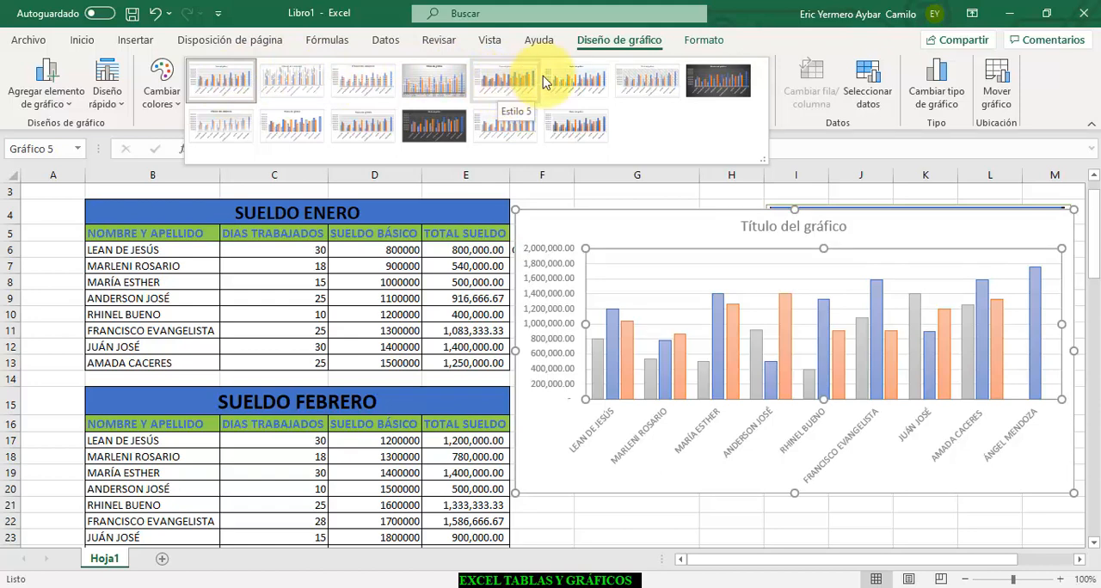
pyautogui.click(647, 84)
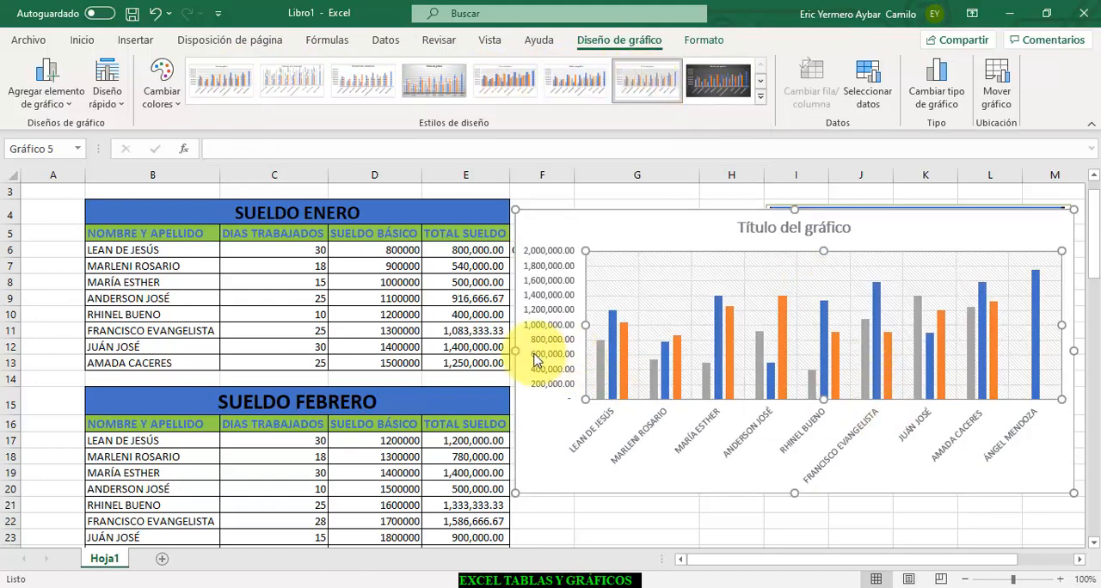
pyautogui.moveTo(515, 351); pyautogui.dragTo(296, 338)
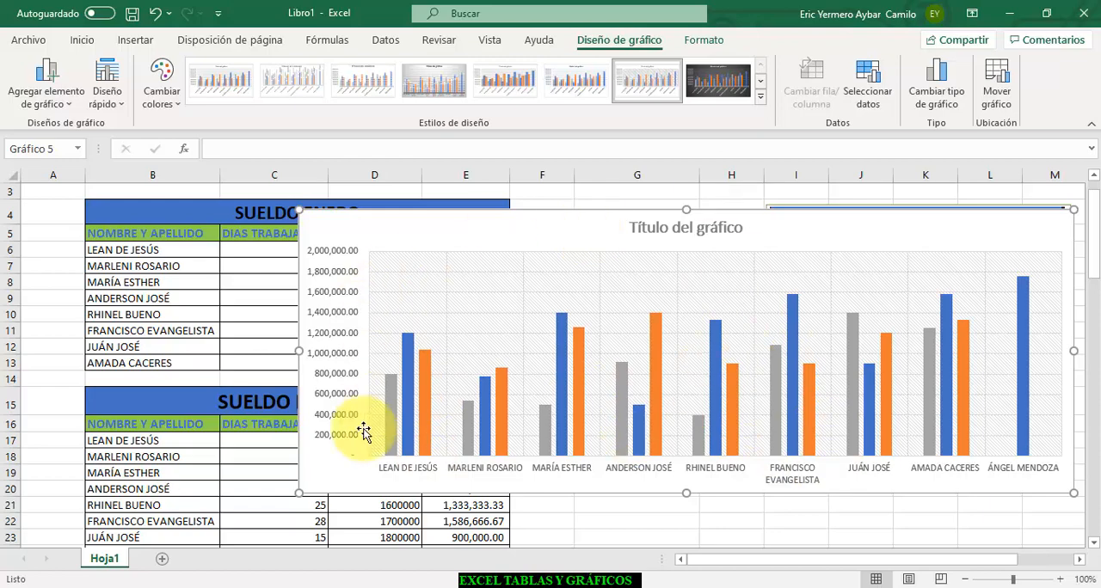
pyautogui.click(505, 587)
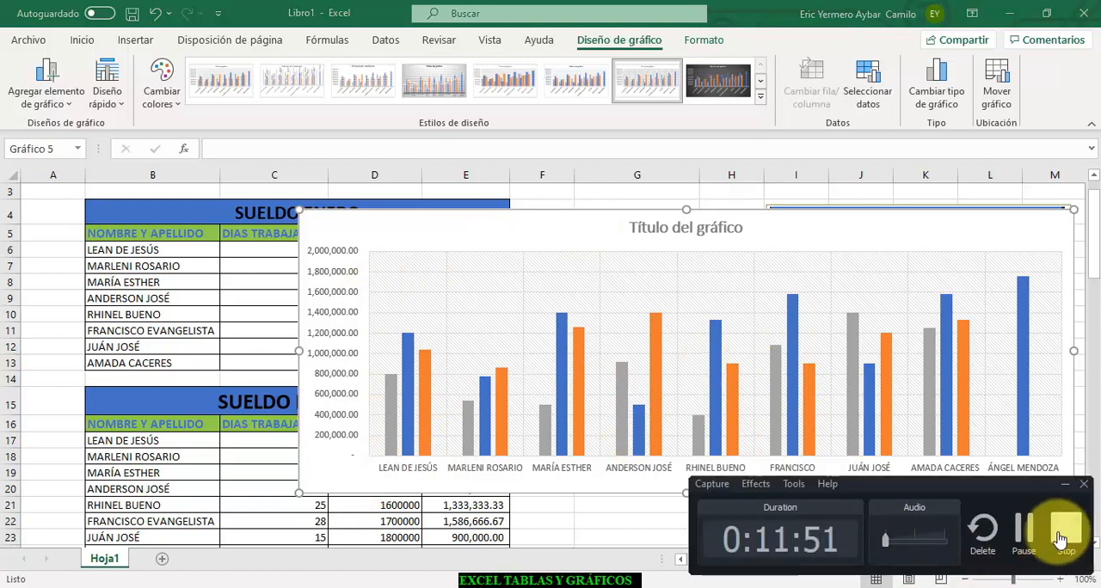